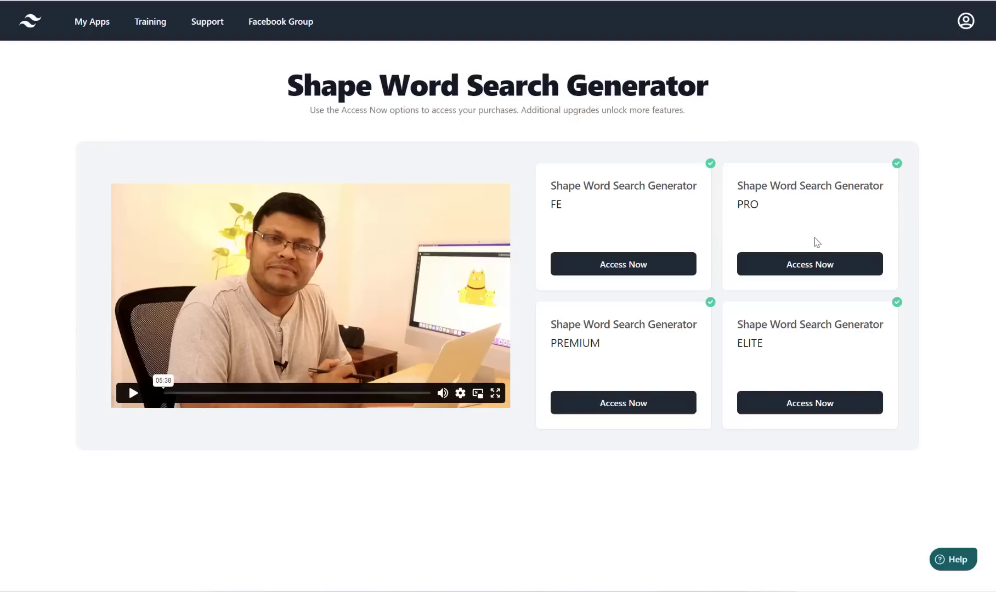
Step: In the ELITE edition, create a collection named 'Word Search' and open it
click(796, 410)
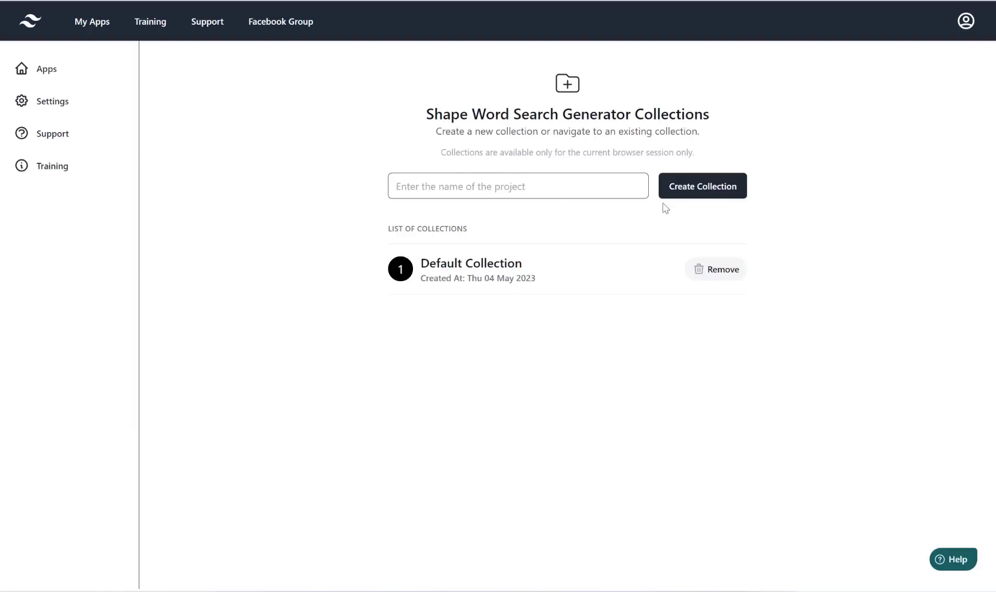
click(450, 191)
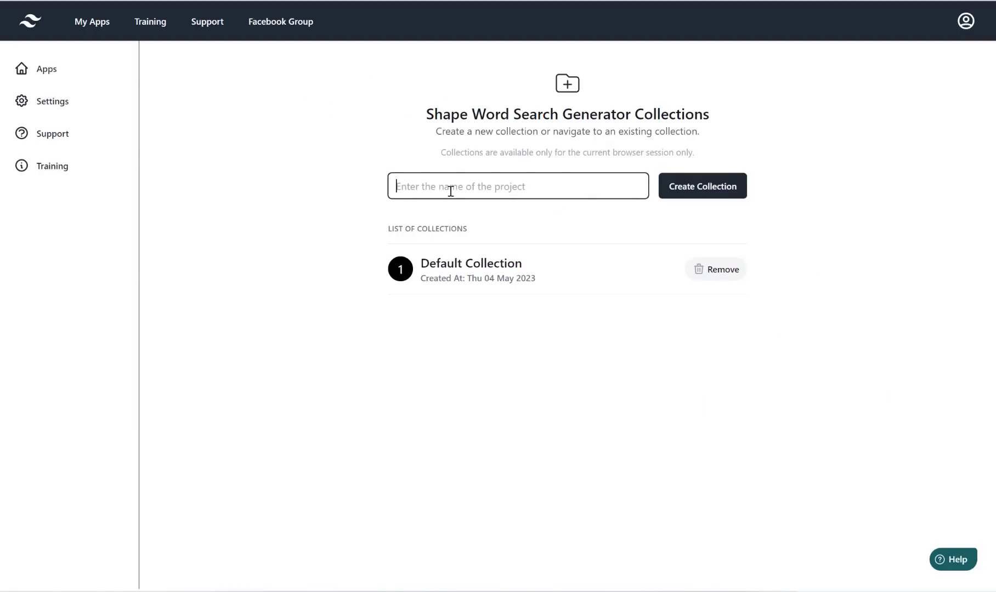
text(Word Se)
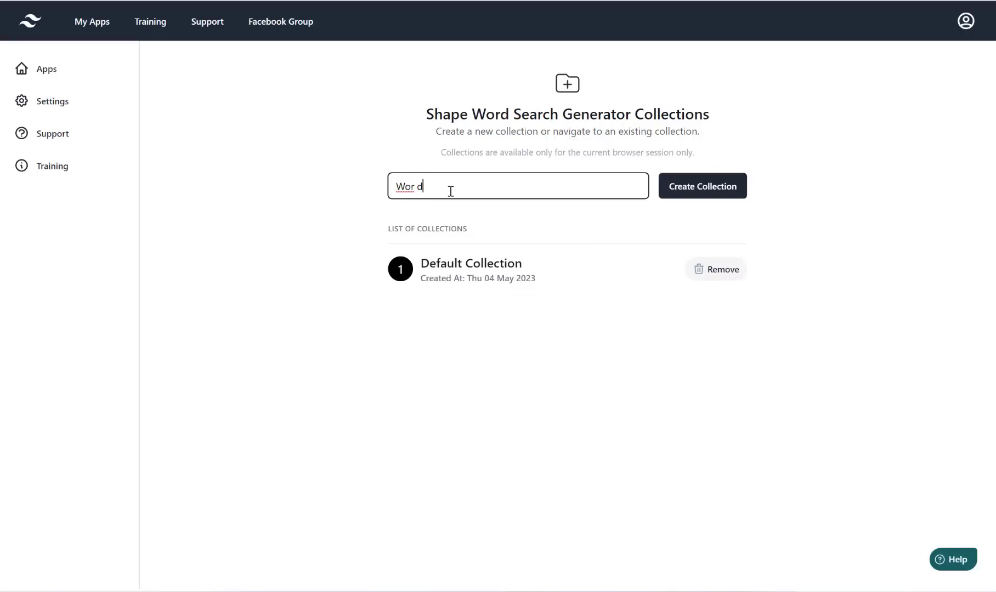
text(arch)
click(724, 192)
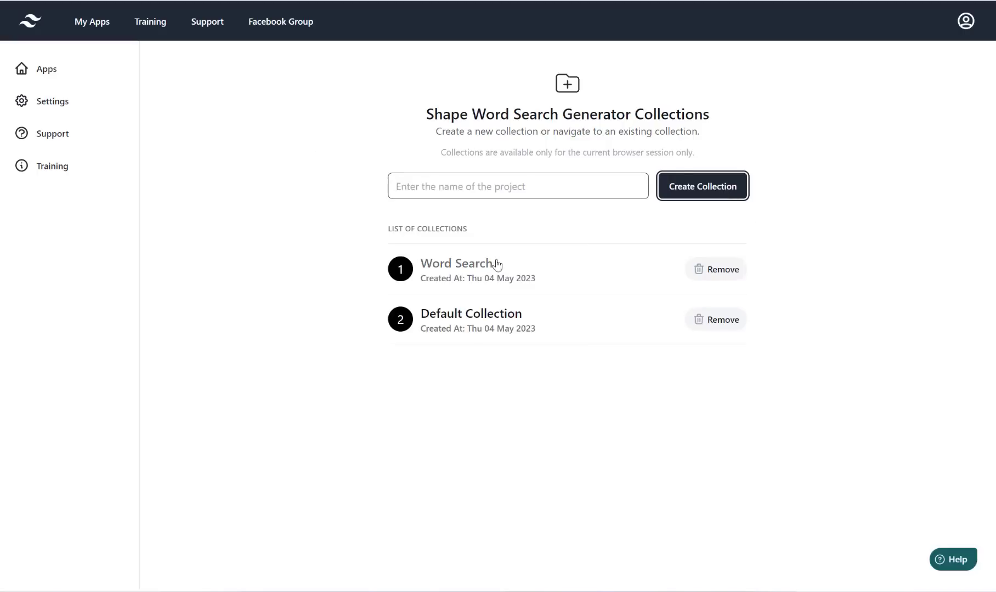
click(467, 267)
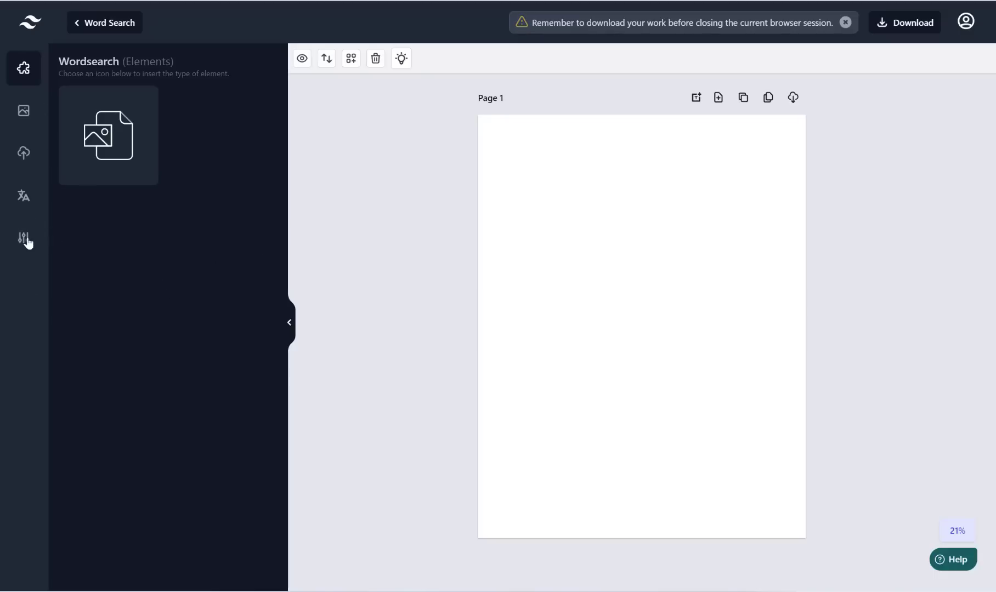
Step: Try the 6.14" x 9.21" trim size, then set the page back to 8.5" x 11"
click(29, 245)
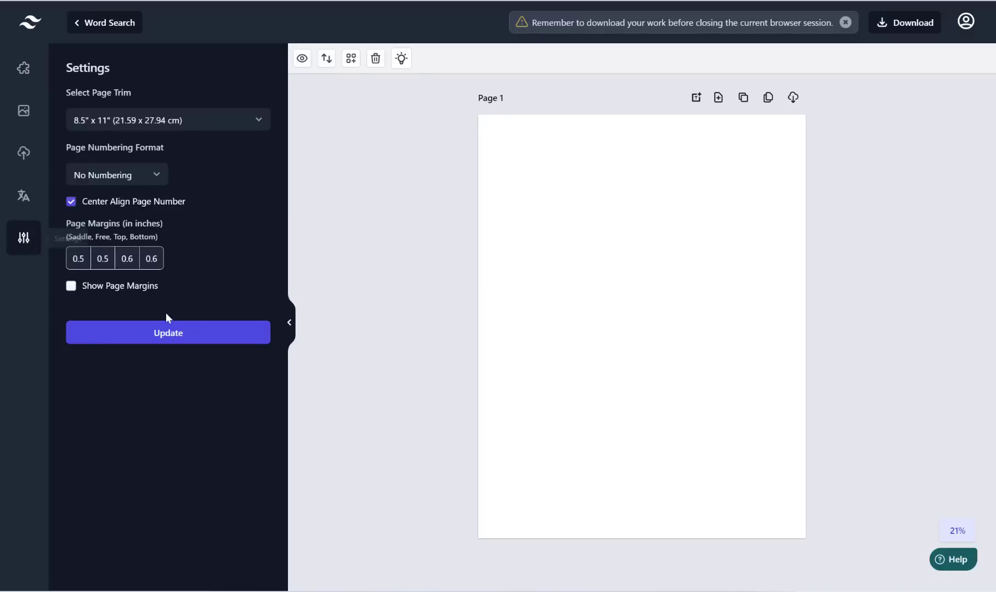
click(148, 132)
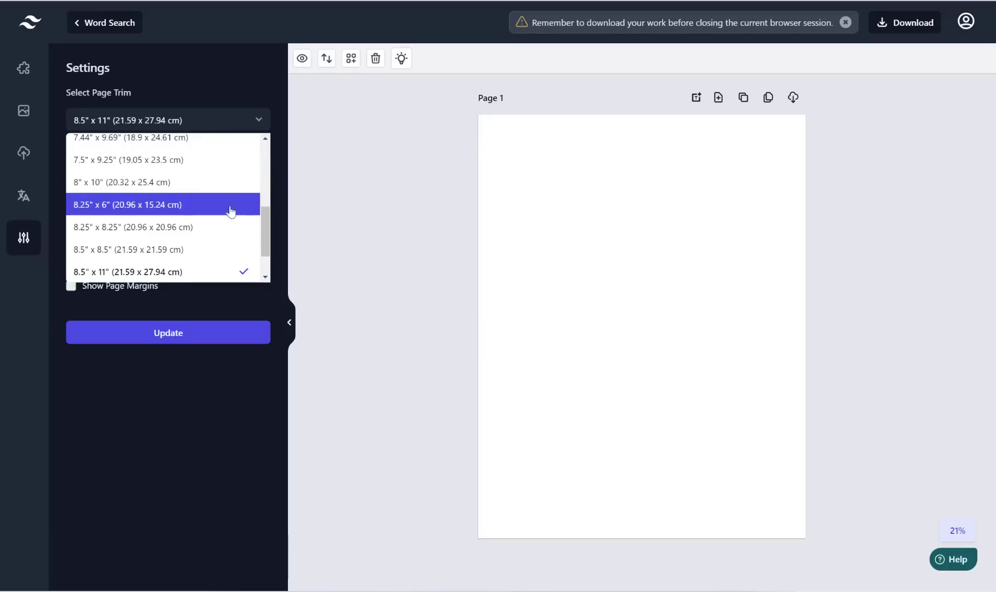
drag(266, 231, 257, 267)
mouse_move(254, 205)
mouse_down()
mouse_move(255, 180)
mouse_move(258, 279)
mouse_move(251, 167)
mouse_move(252, 220)
mouse_move(251, 187)
mouse_up()
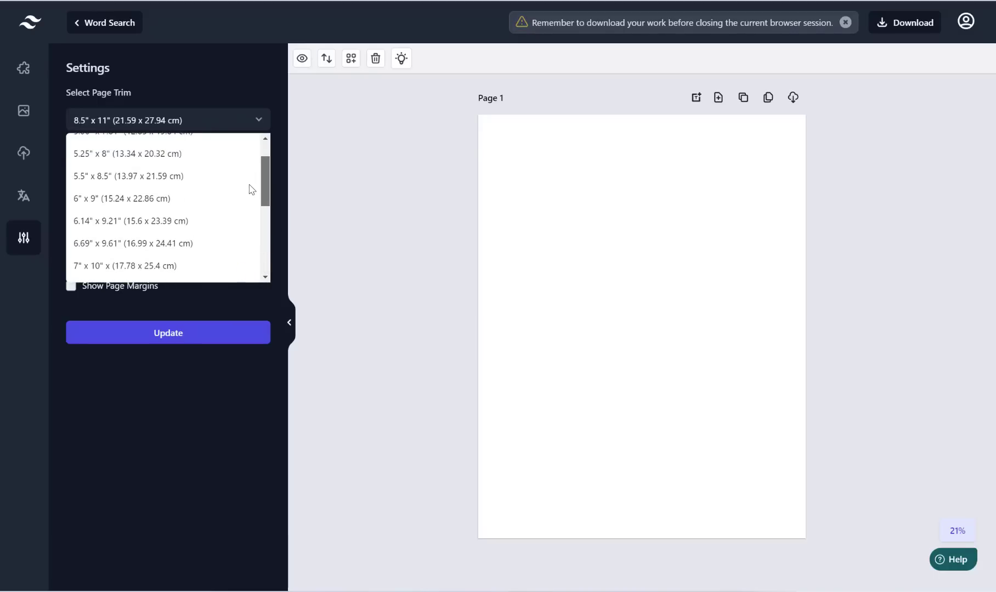
click(197, 218)
click(203, 339)
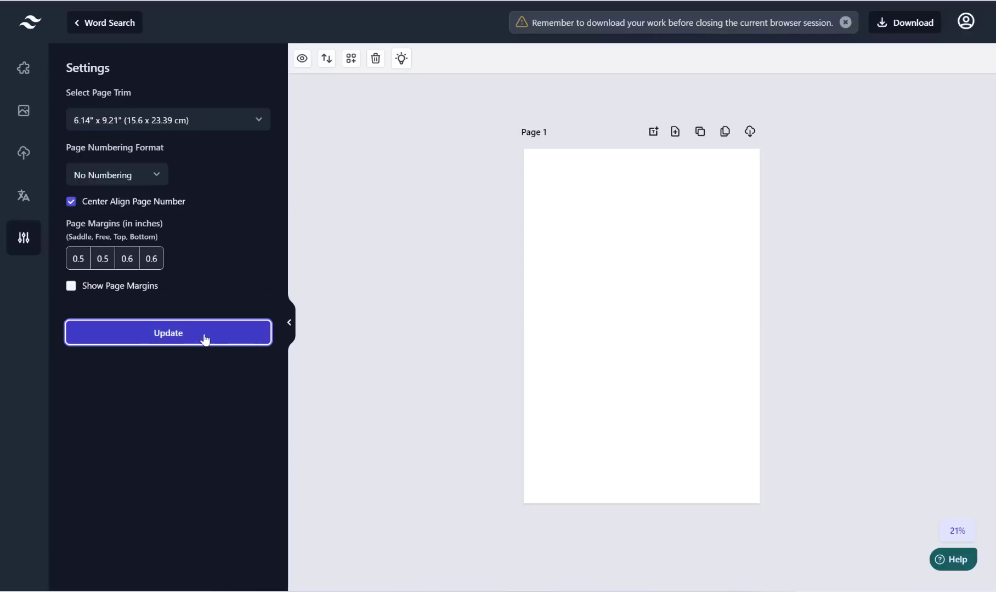
click(250, 121)
drag(273, 176, 251, 254)
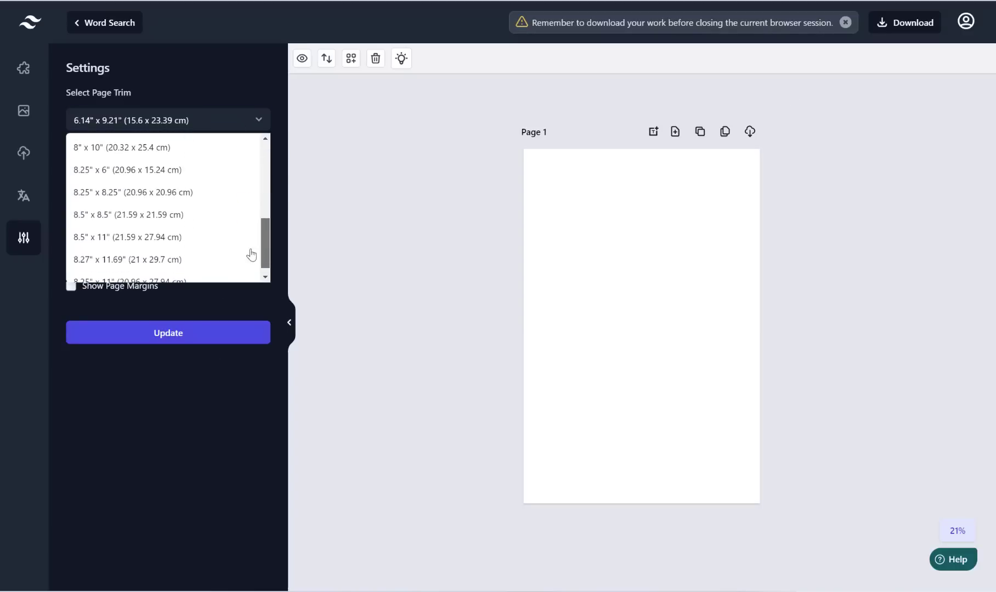
click(215, 242)
click(202, 329)
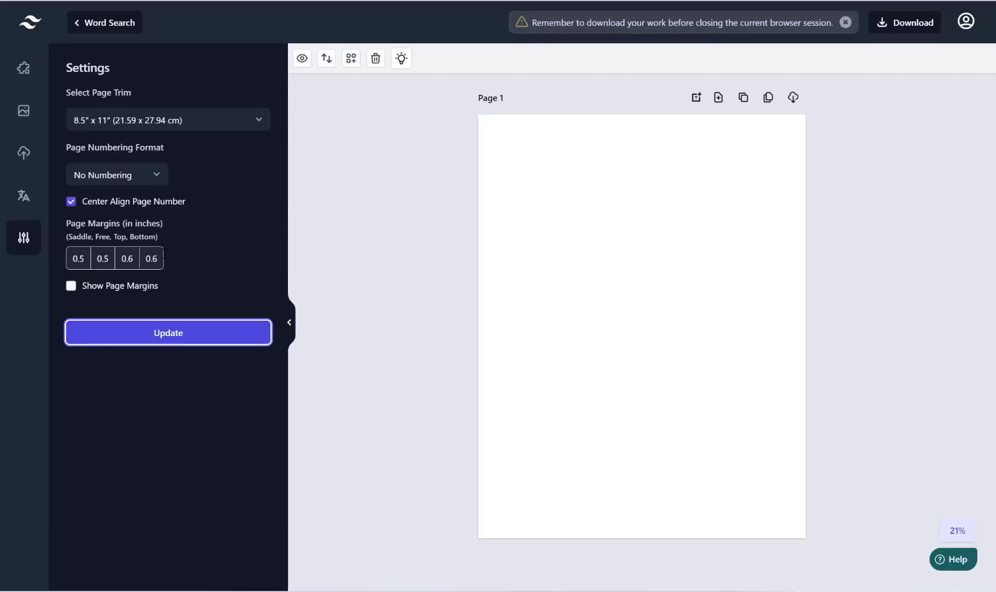
Step: Try right-aligned 'Page 1 of 100' numbering, then switch the page to No Numbering
click(151, 177)
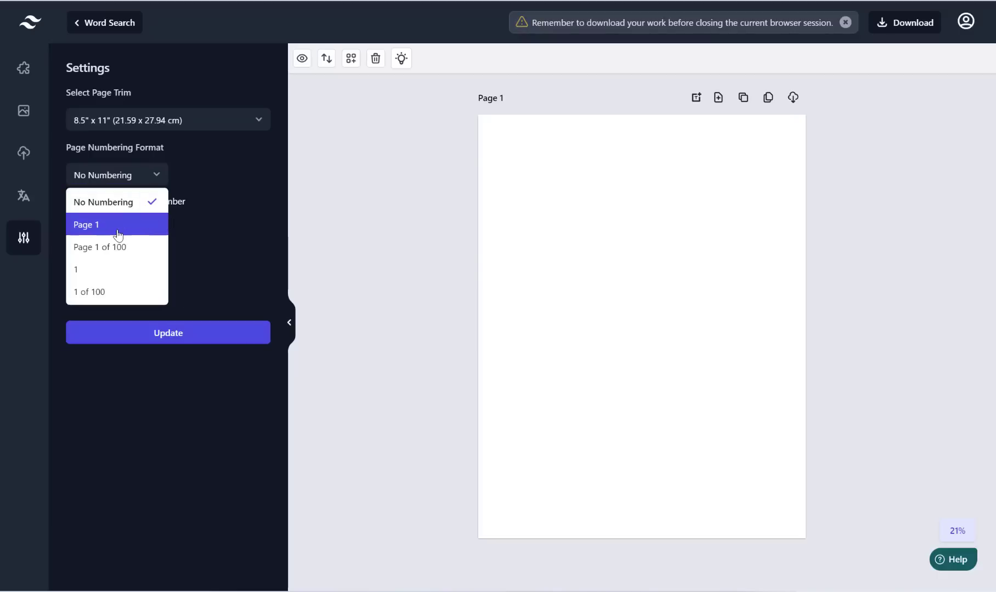
click(112, 247)
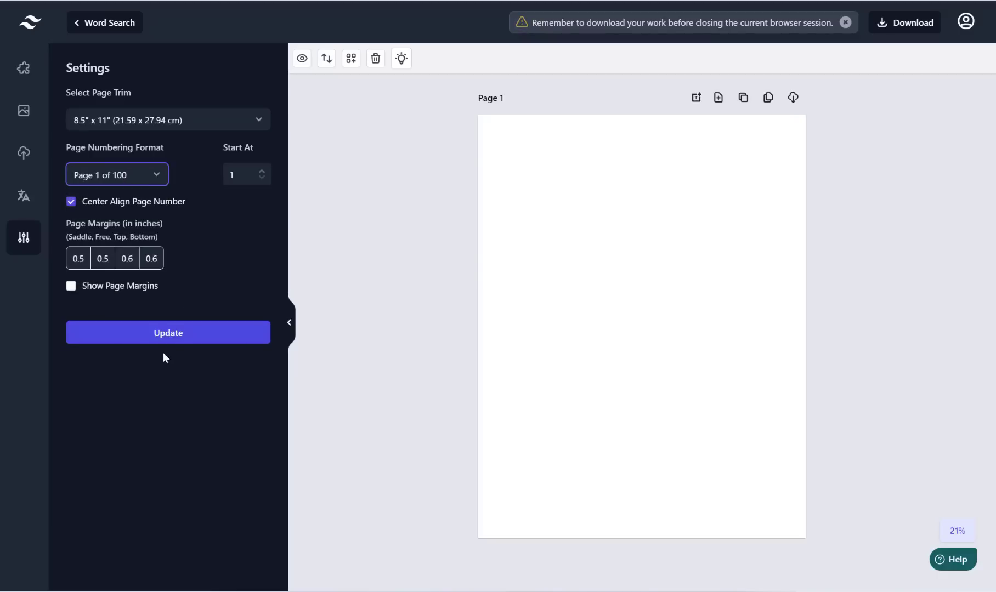
click(177, 336)
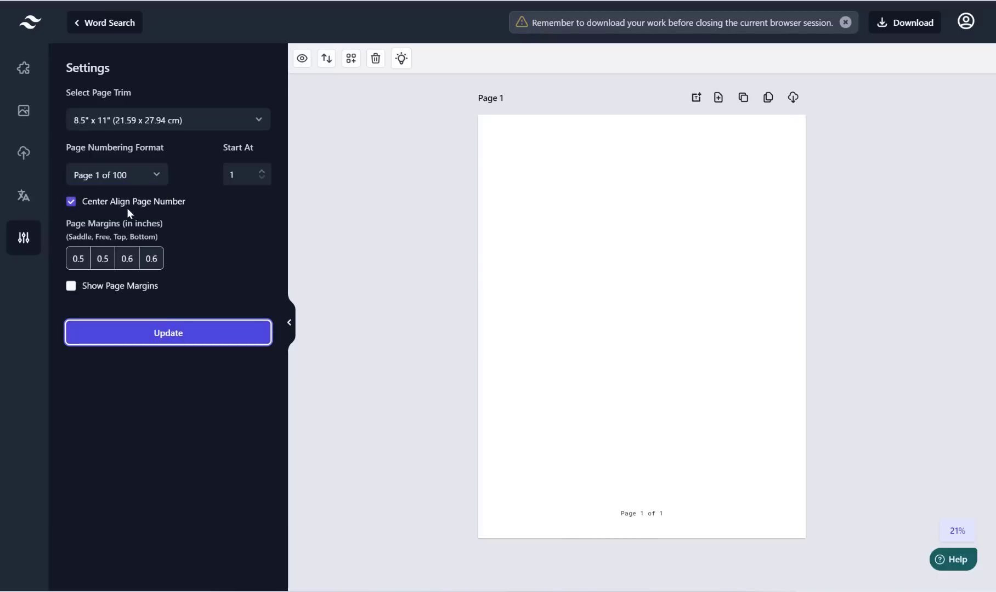
click(128, 207)
click(177, 337)
click(122, 177)
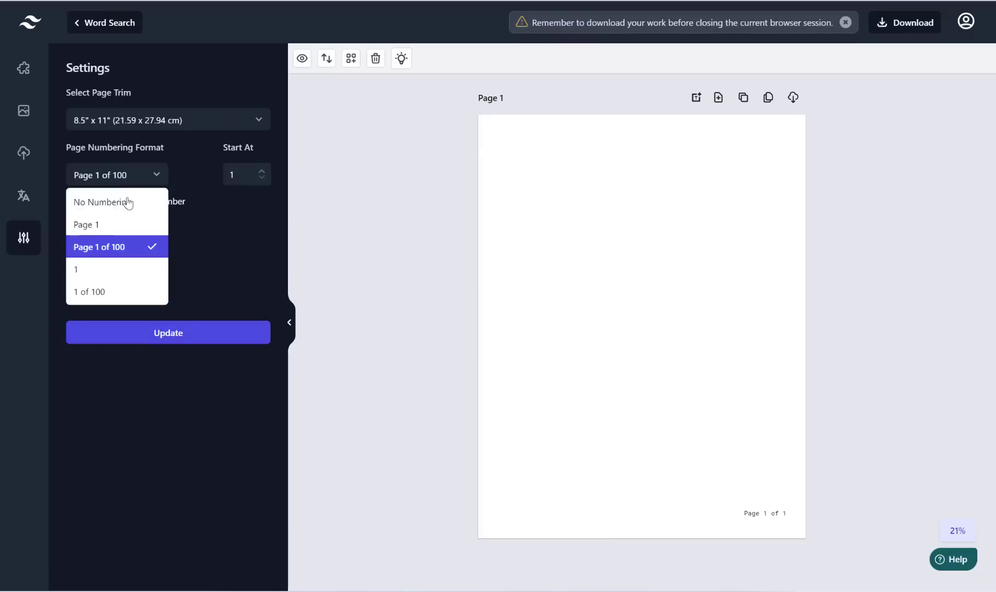
click(129, 200)
click(193, 336)
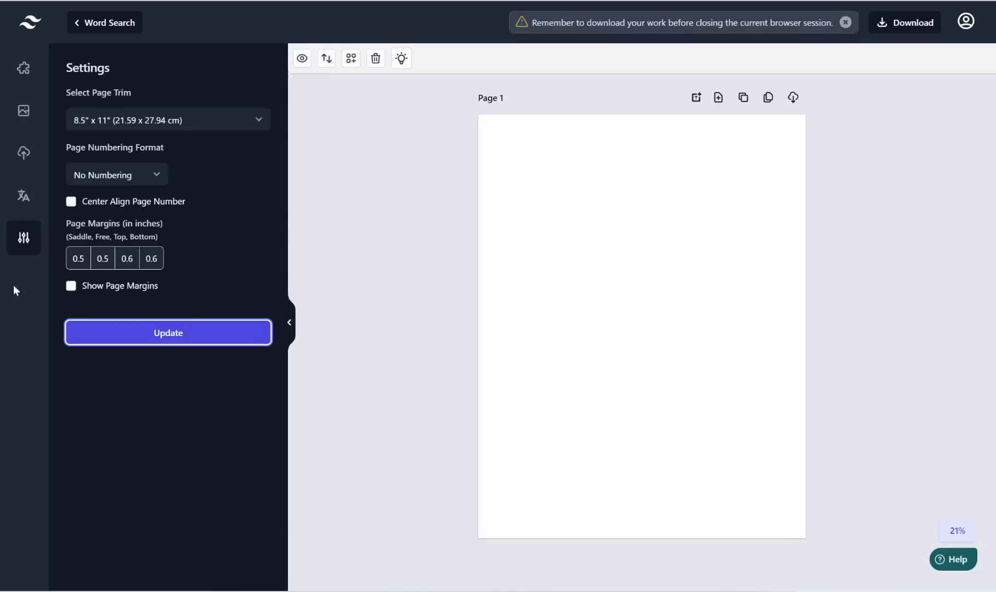
Step: Turn on Show Page Margins so dashed margin guides appear on the page
click(70, 287)
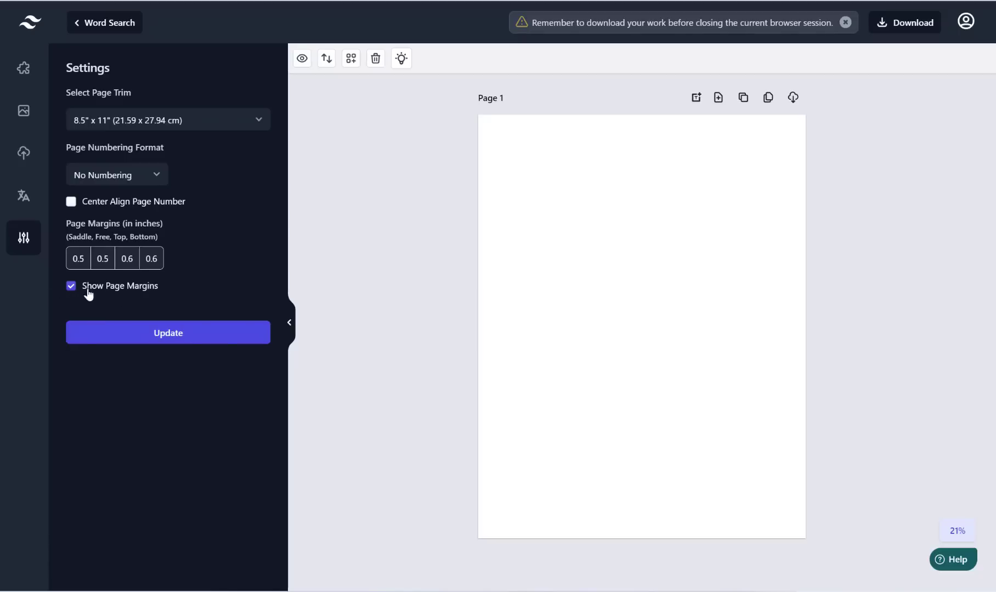
click(170, 340)
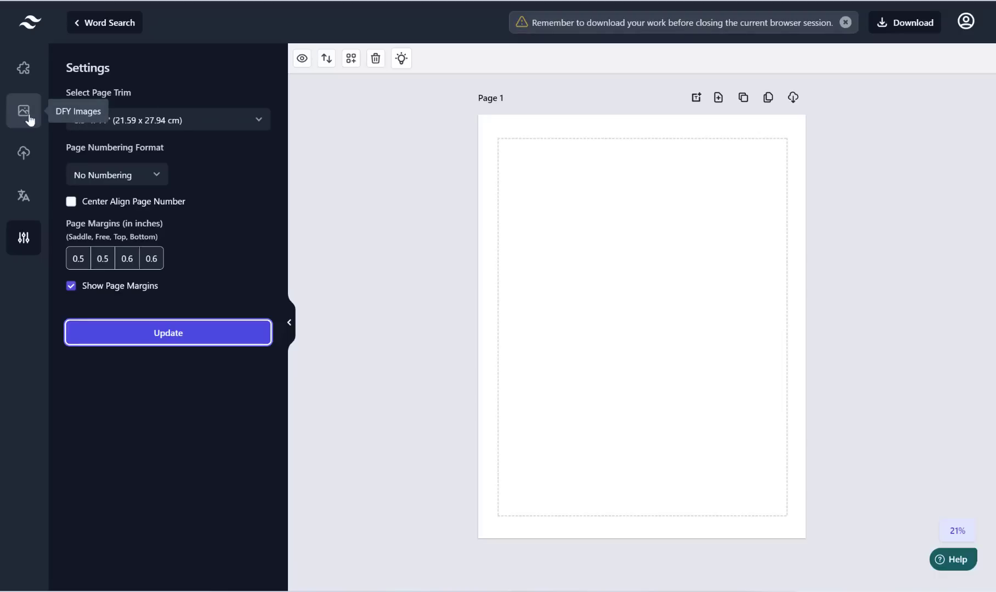
click(26, 71)
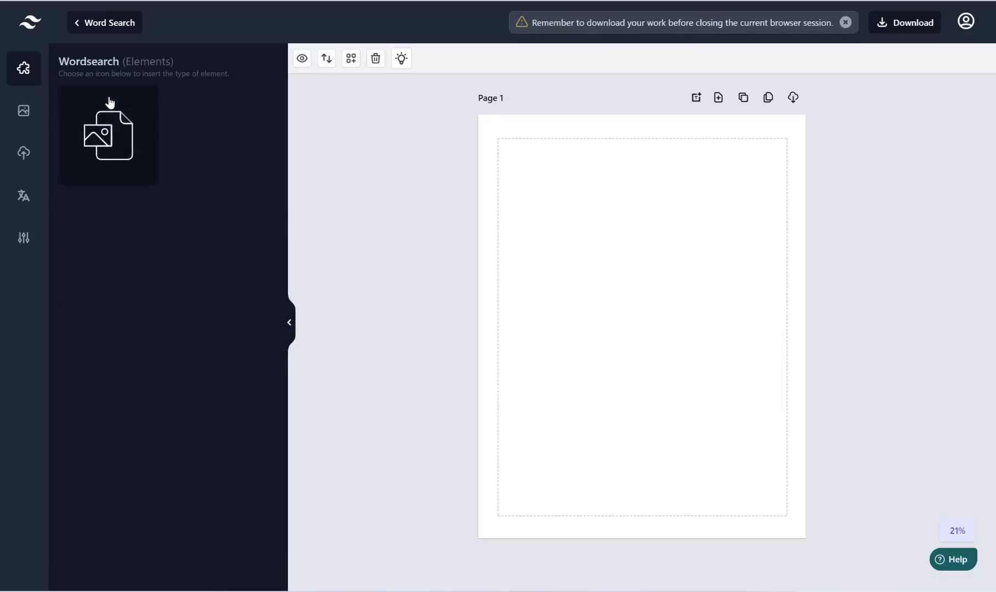
Step: Insert the heart-shaped CAT-TTRIBUTES cat word search template onto Page 1 and select it
click(111, 132)
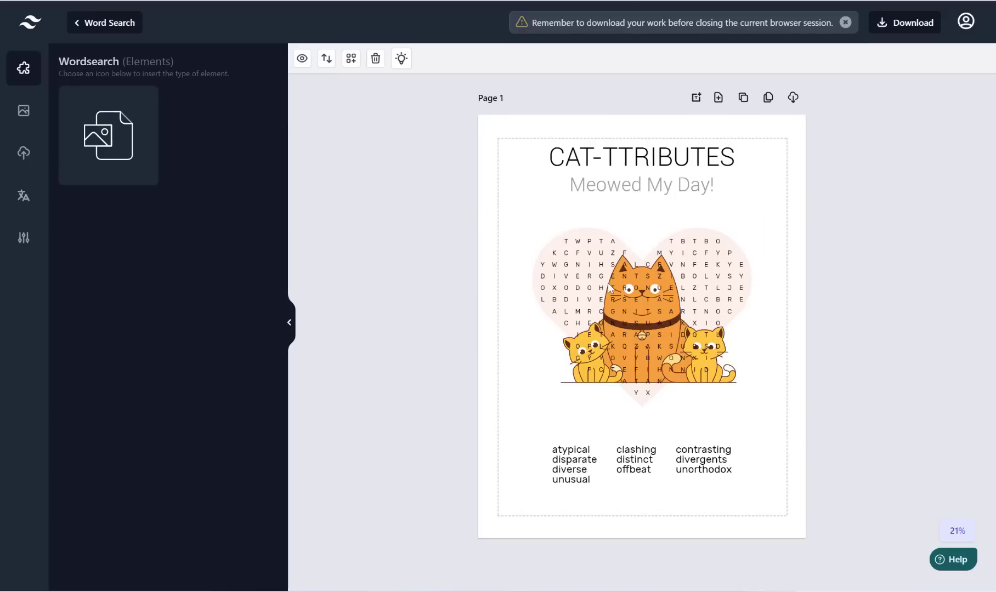
click(636, 264)
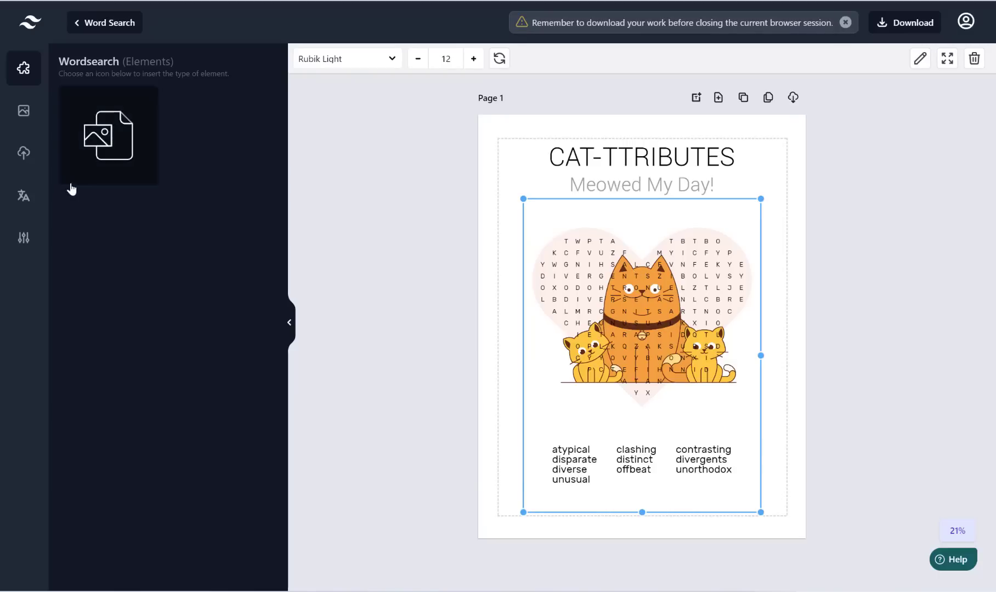
click(24, 154)
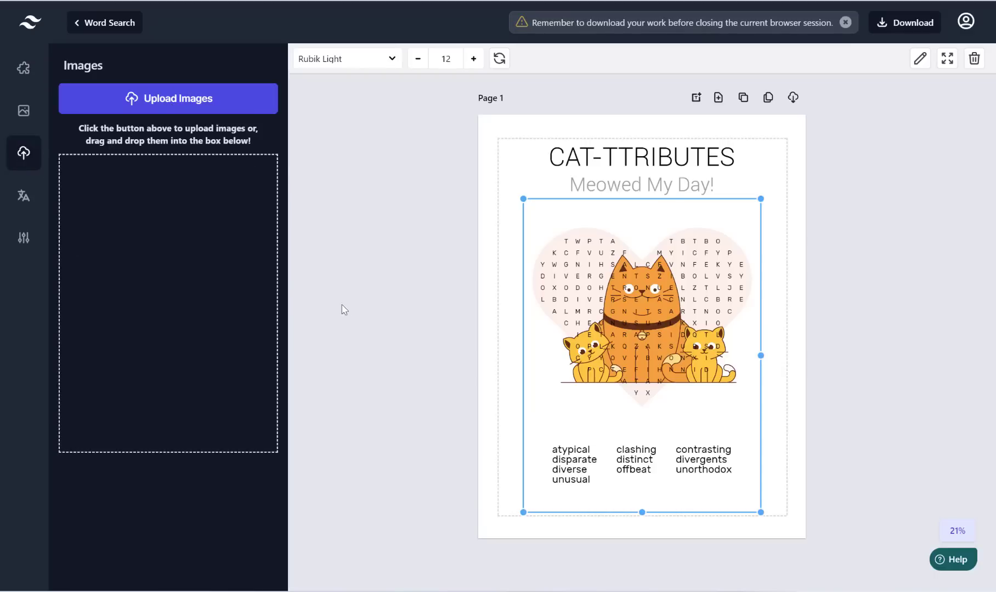
Step: Browse the Downloads folder into the animals folder to find an image to upload
click(184, 192)
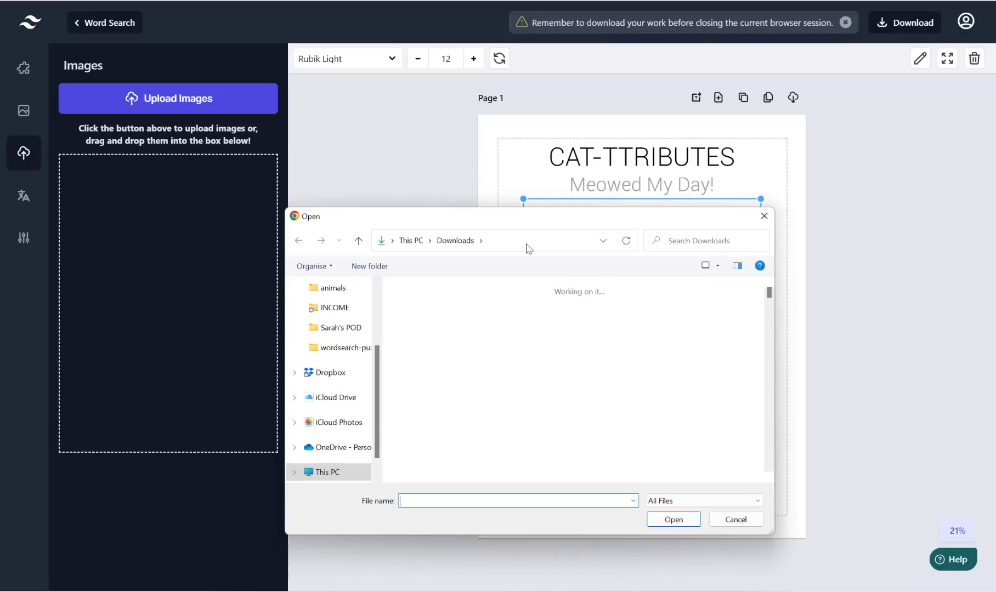
scroll(636, 378, down, 1)
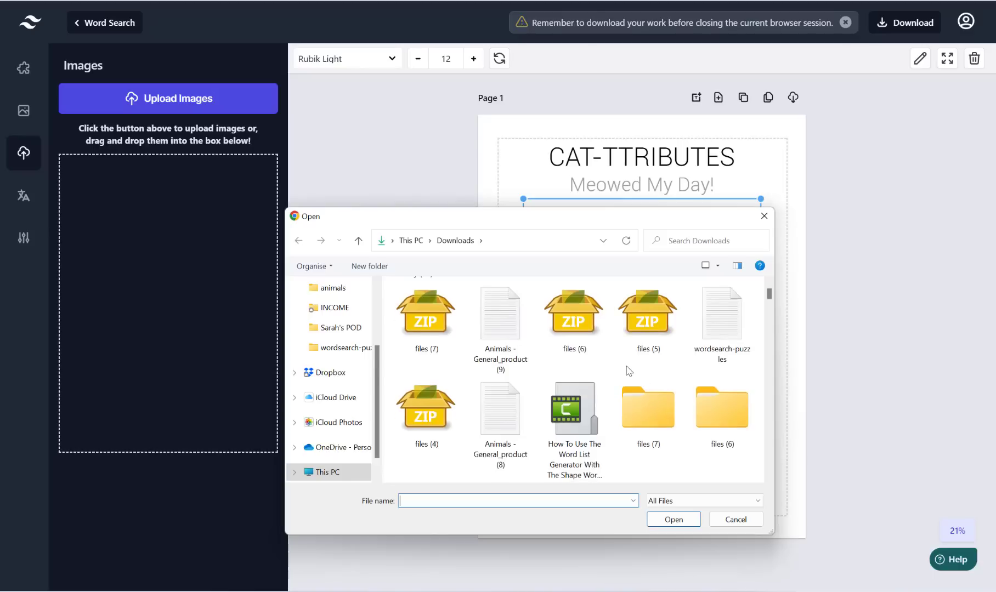
scroll(628, 368, down, 3)
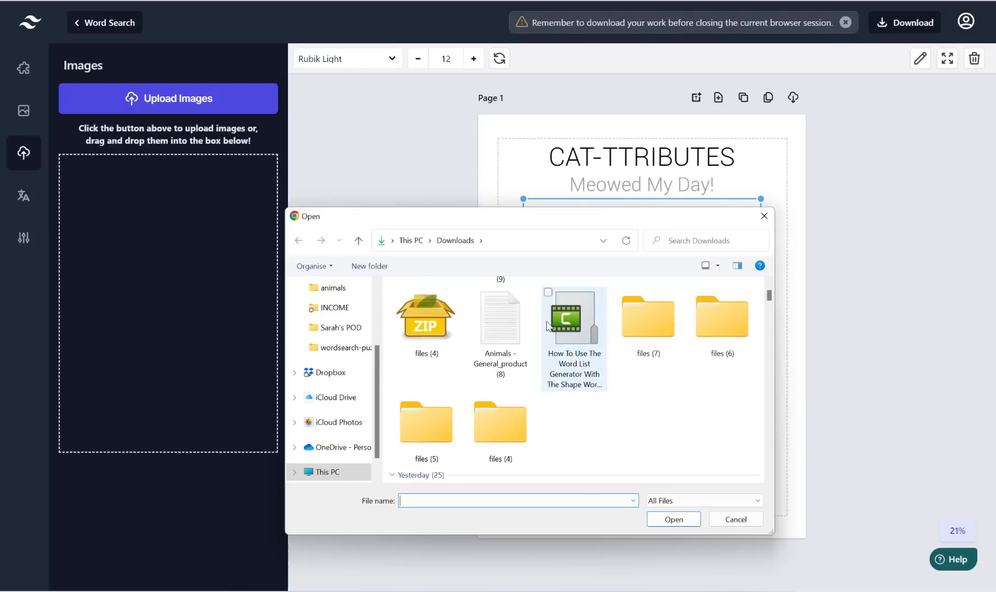
scroll(639, 352, down, 3)
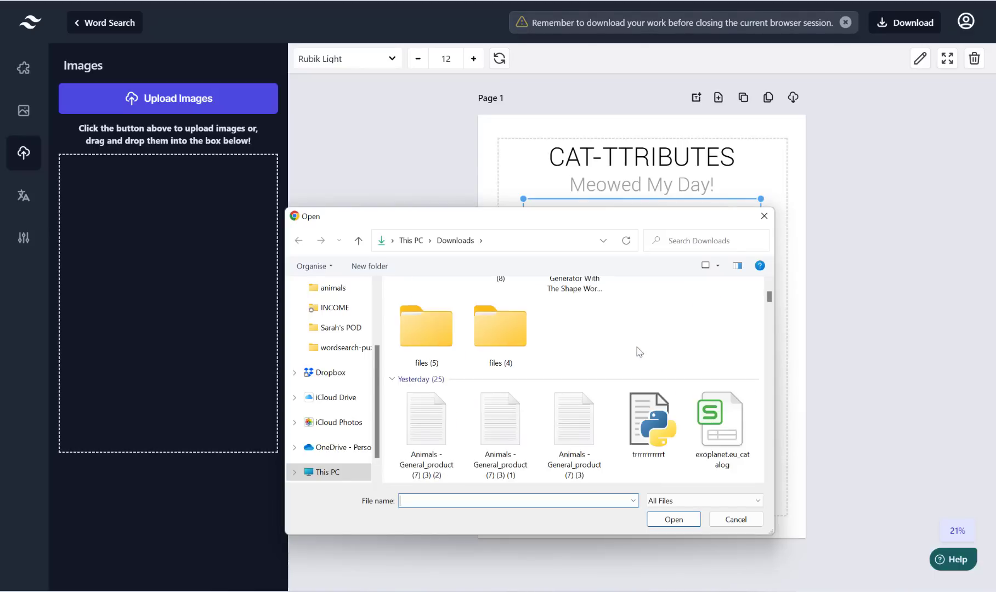
scroll(638, 351, down, 5)
scroll(620, 346, up, 9)
scroll(617, 347, up, 1)
scroll(529, 344, down, 9)
click(528, 344)
double_click(579, 313)
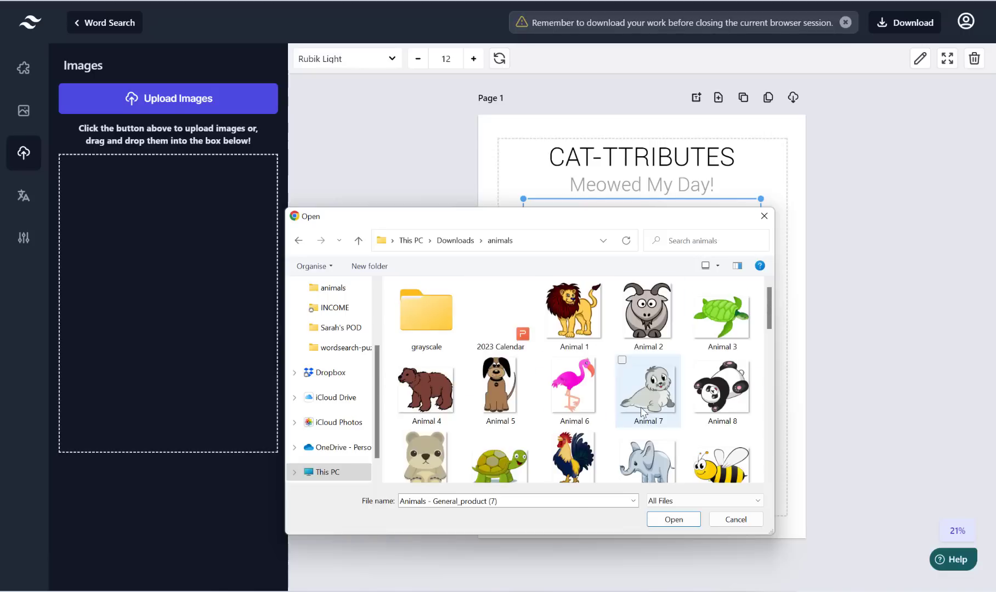
Step: Upload the Animal 1 lion picture and insert it as the puzzle's shape
click(585, 313)
click(674, 519)
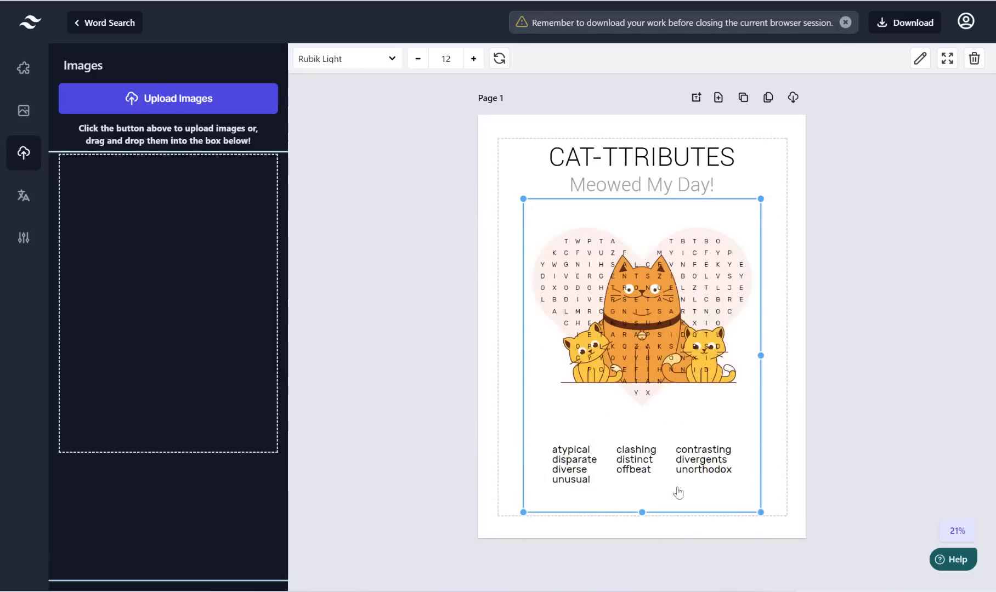
click(115, 195)
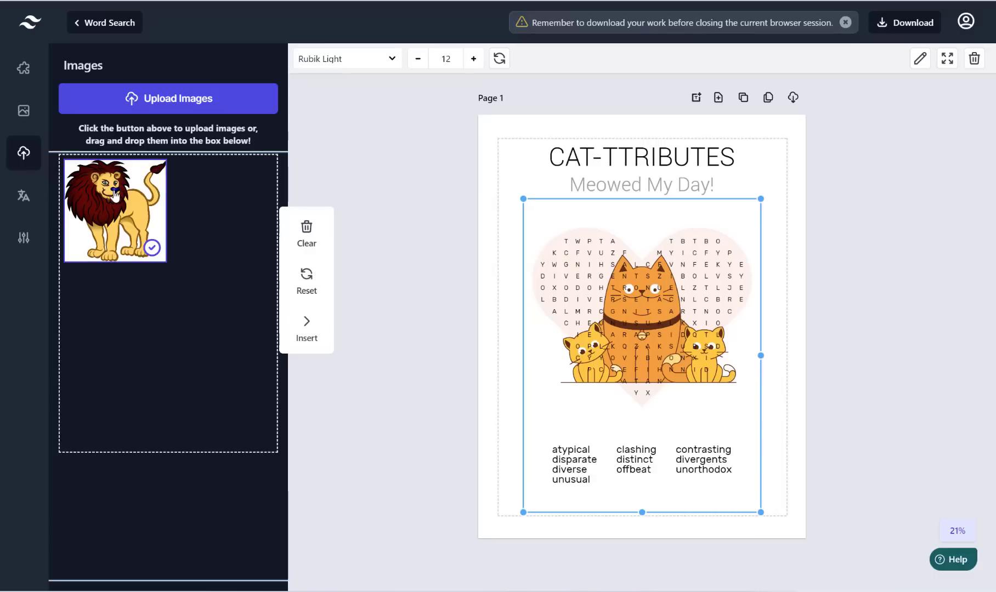
click(306, 329)
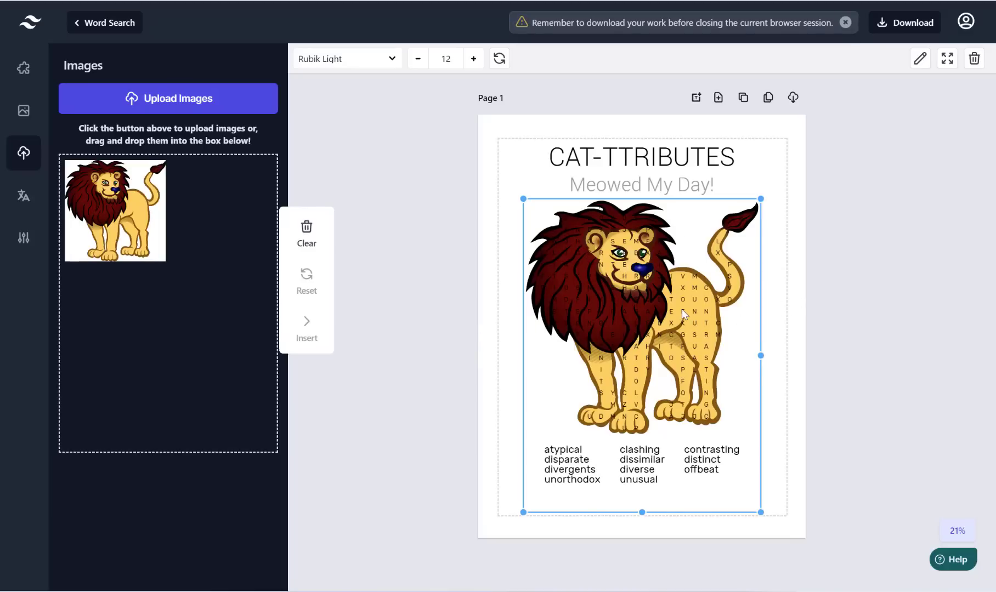
click(428, 203)
click(656, 243)
click(919, 59)
click(455, 214)
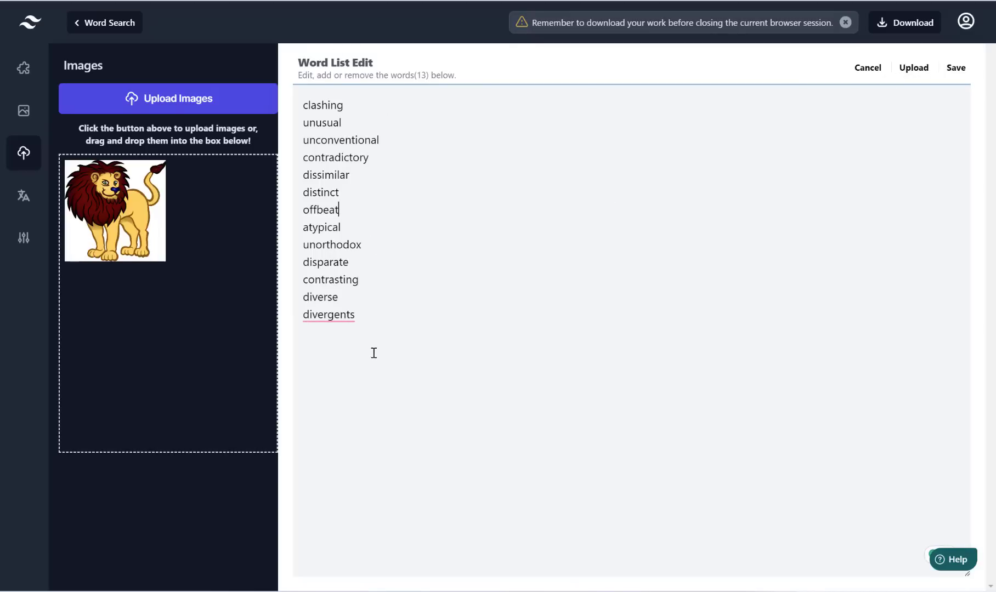
click(864, 69)
click(610, 304)
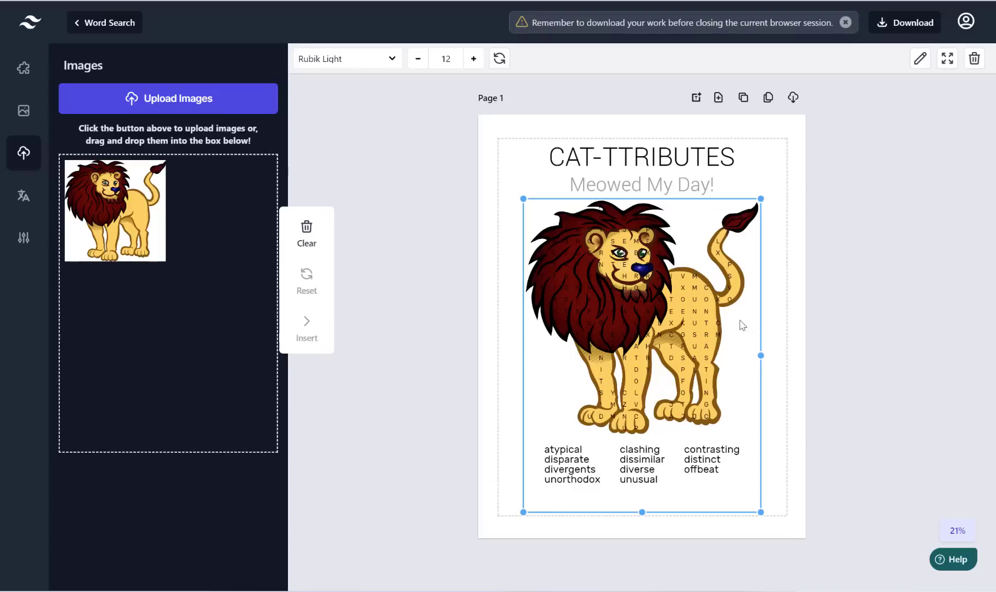
Step: Raise the lion puzzle's grid font size to 70, then resize it to fit the page margins
right_click(641, 290)
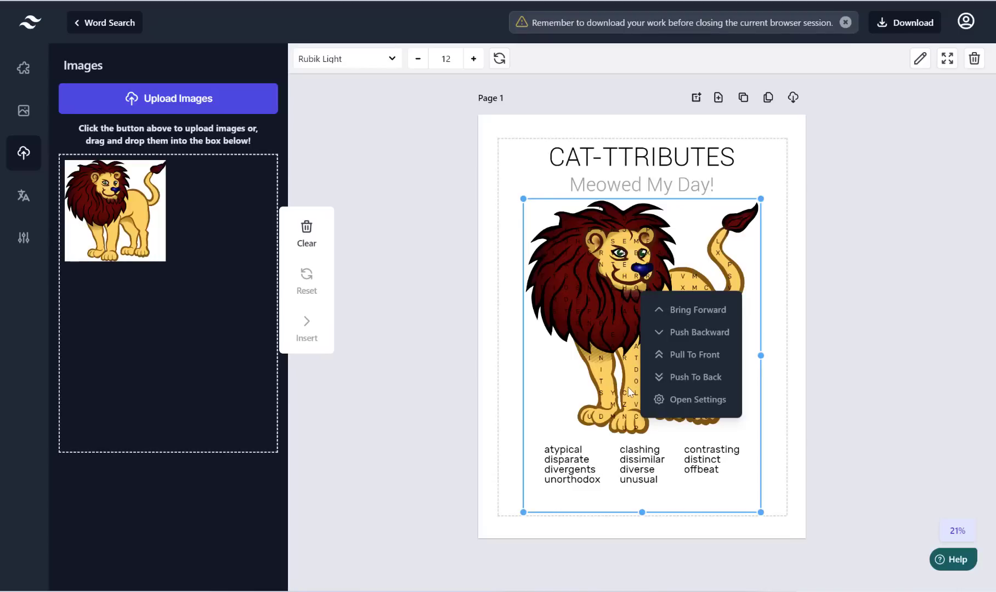
click(688, 400)
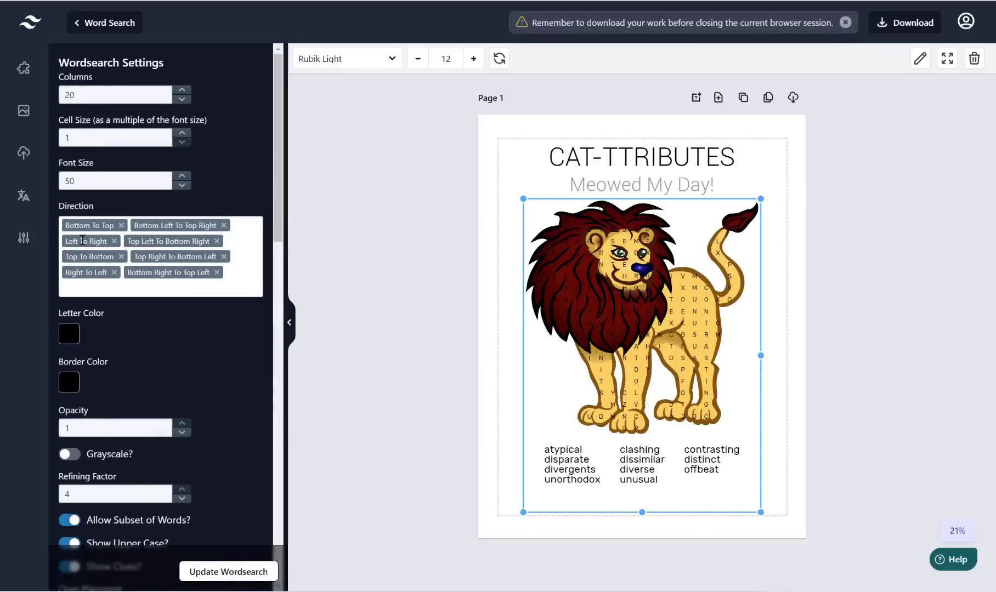
drag(279, 99, 274, 77)
click(182, 180)
drag(133, 180, 1, 179)
text(70)
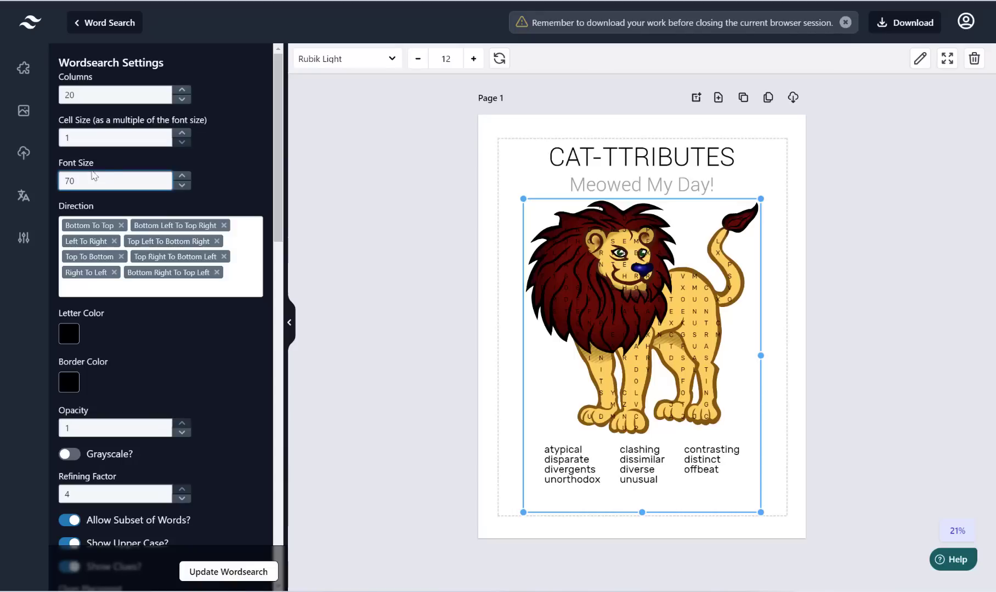
click(229, 572)
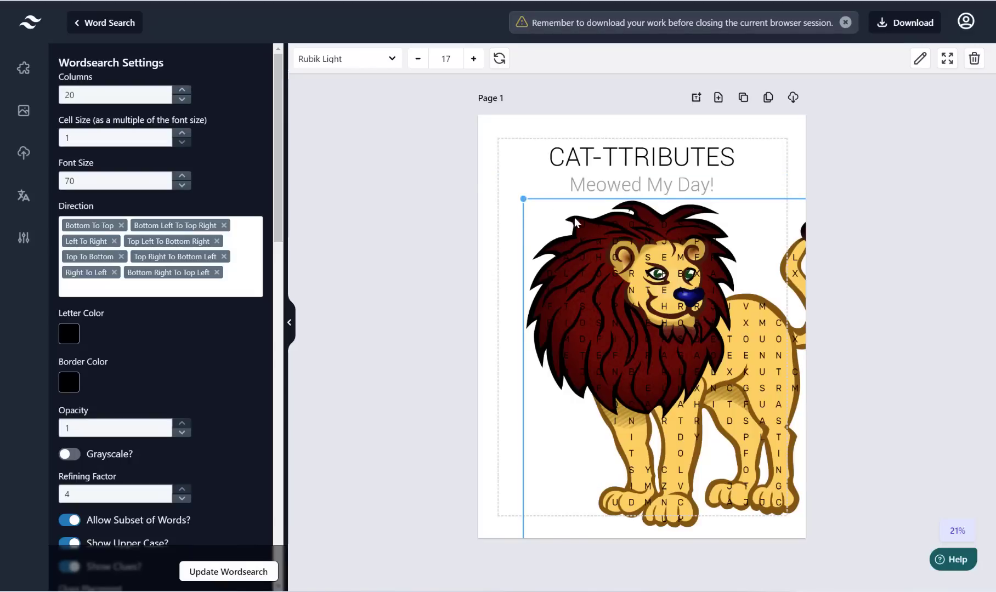
drag(555, 248, 596, 247)
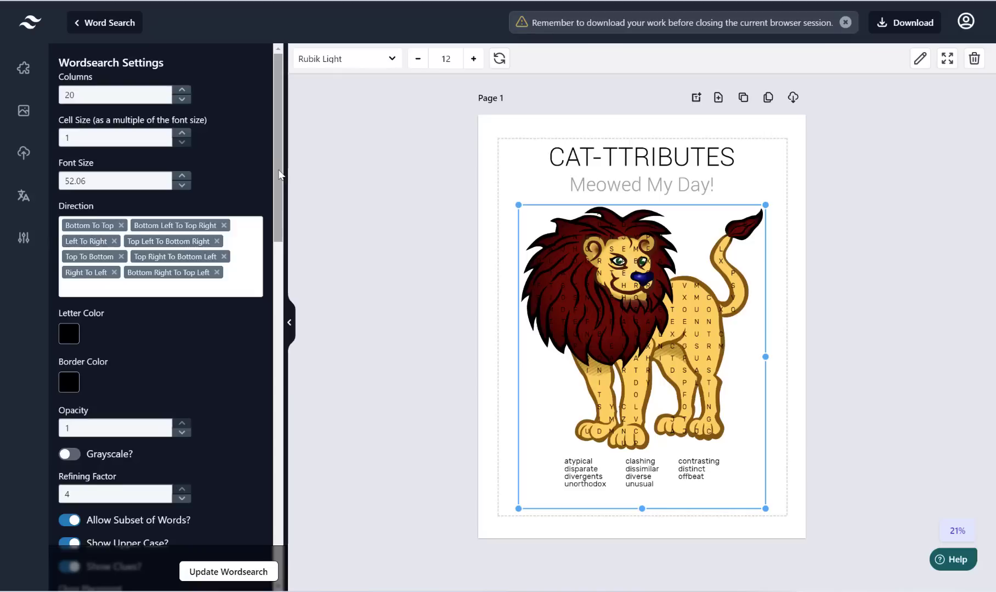
drag(279, 174, 278, 181)
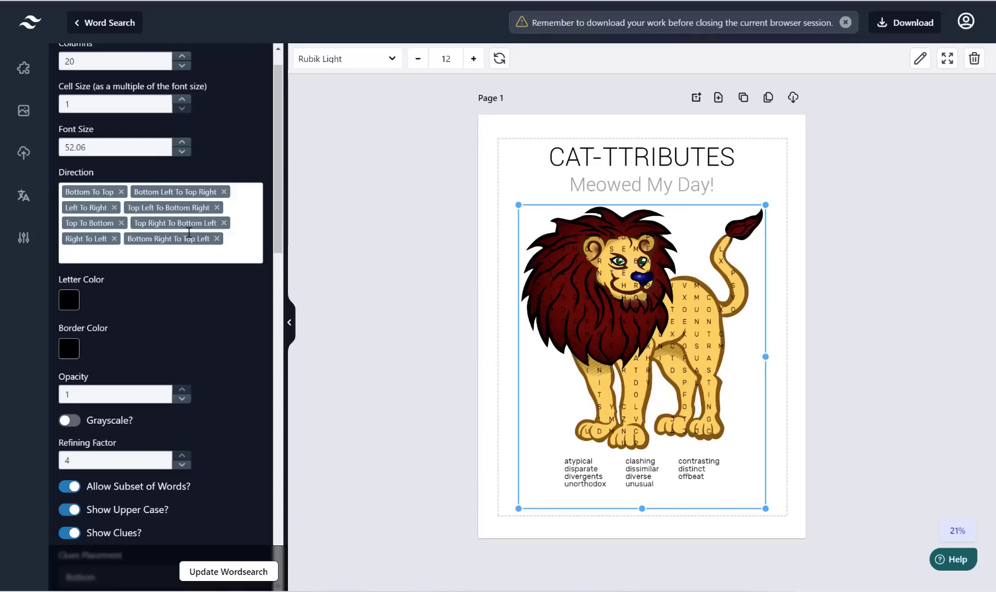
scroll(177, 185, down, 1)
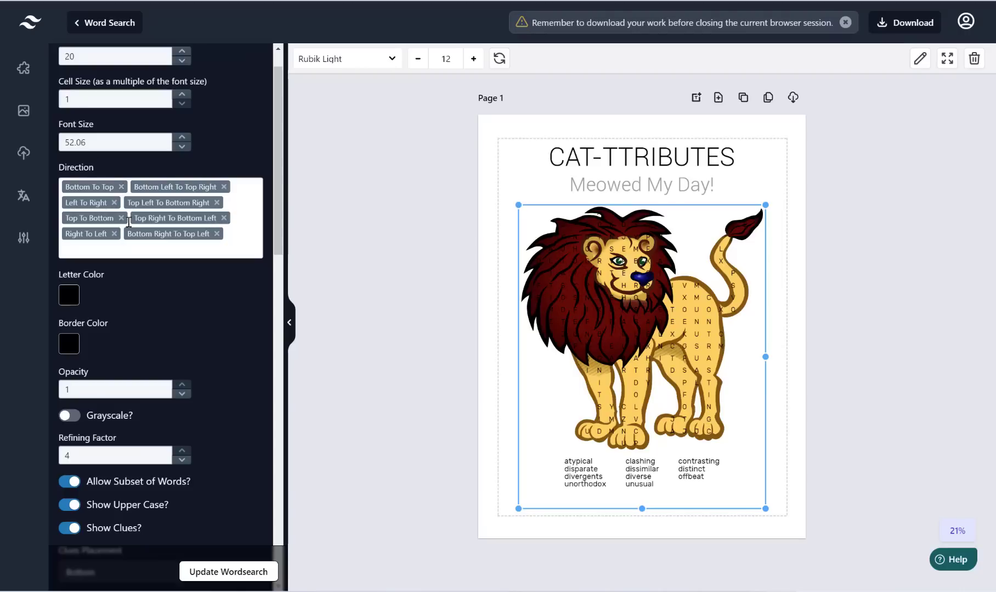
click(121, 187)
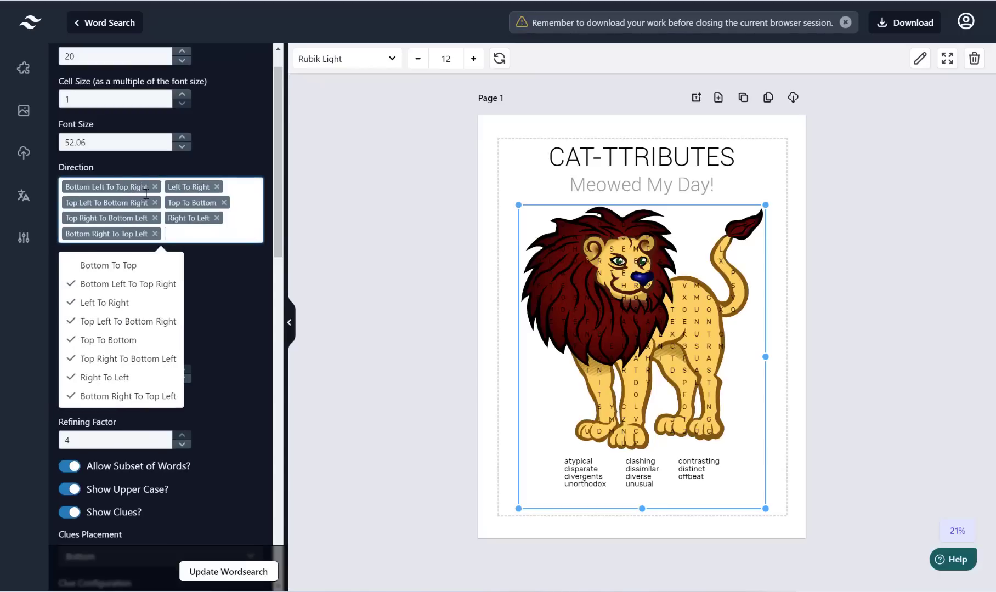
click(155, 188)
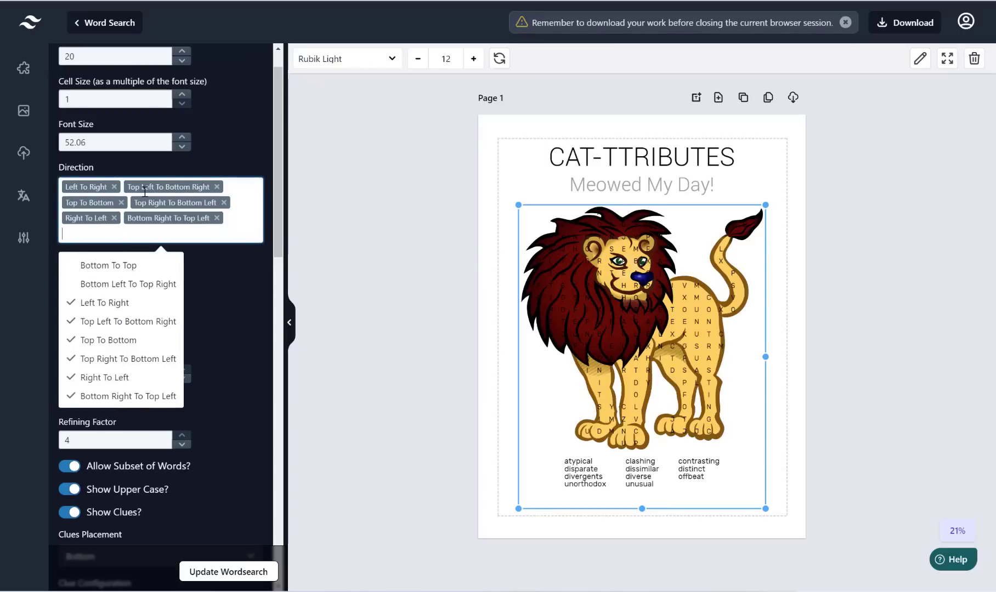
click(217, 187)
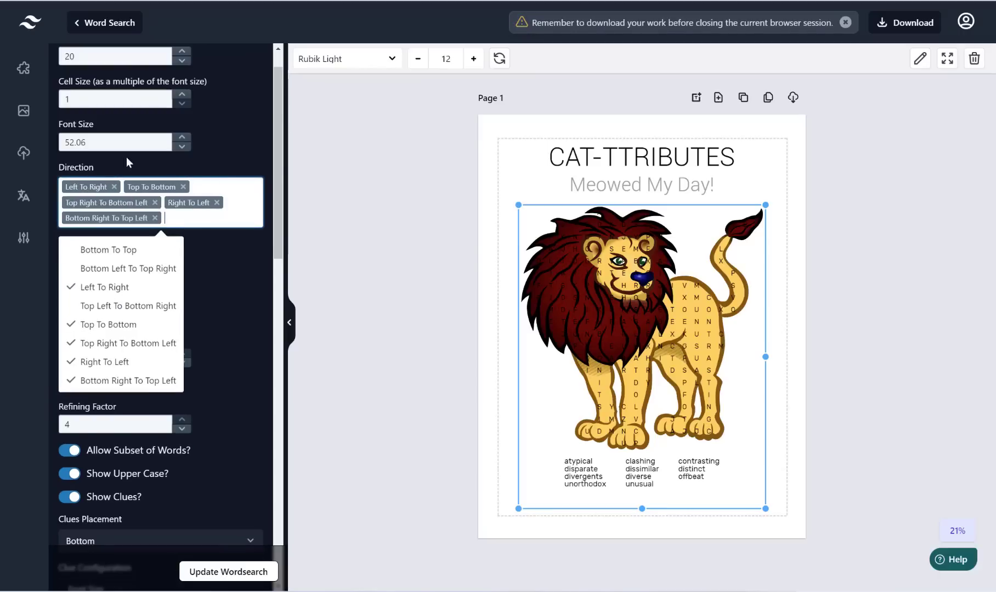
click(155, 202)
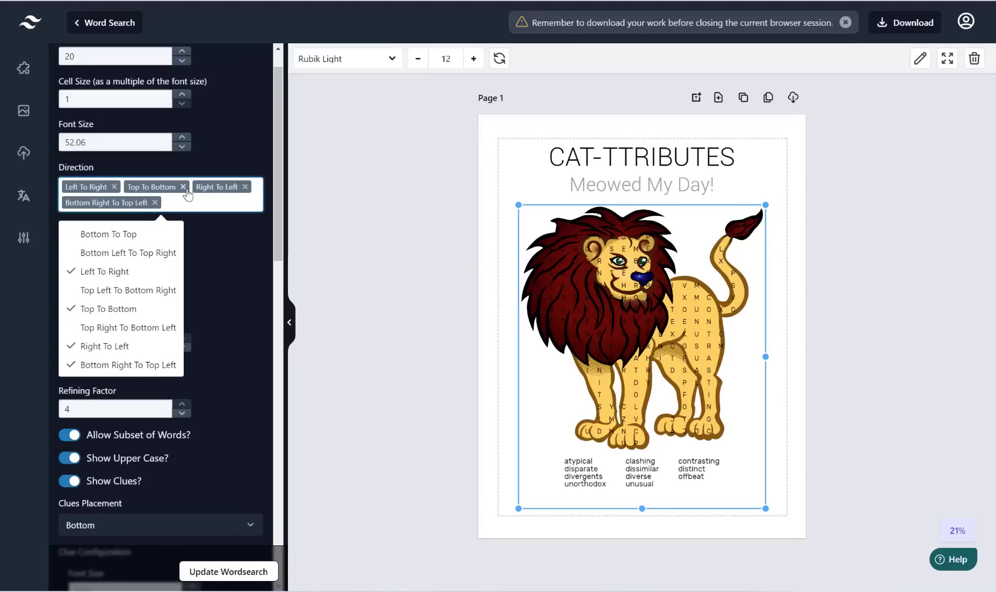
click(183, 187)
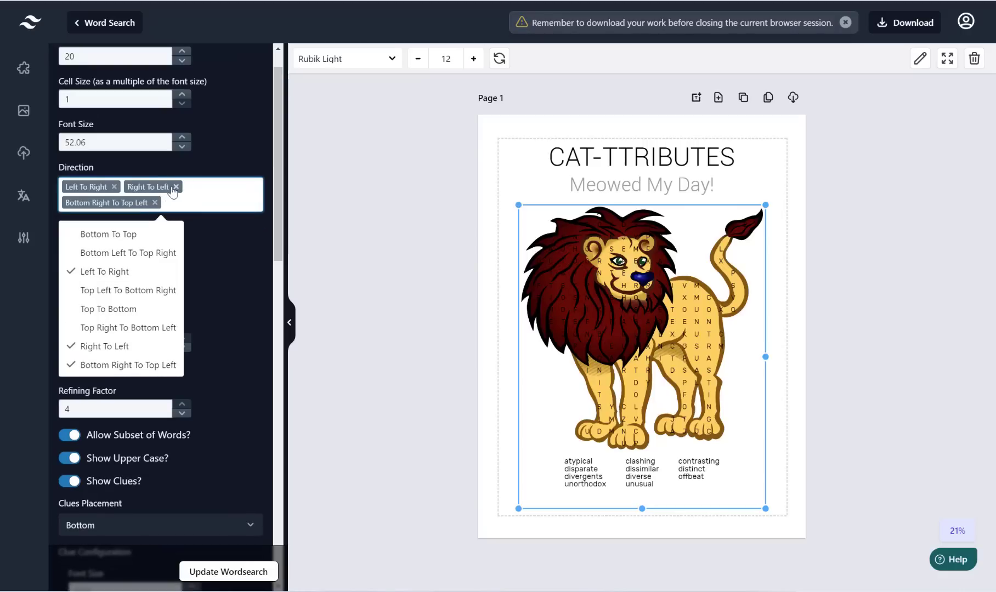
click(172, 187)
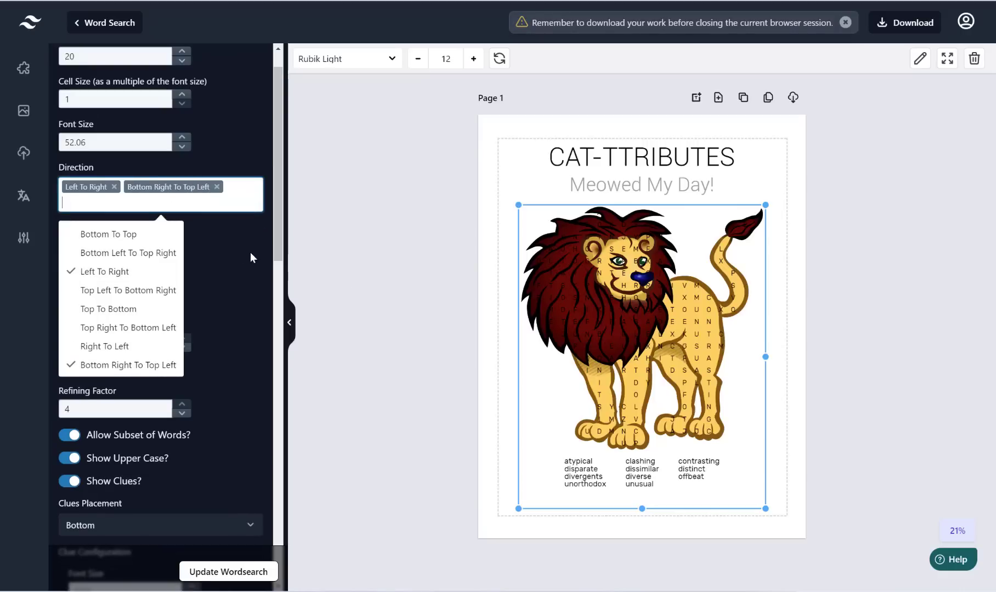
click(135, 236)
click(135, 253)
click(137, 305)
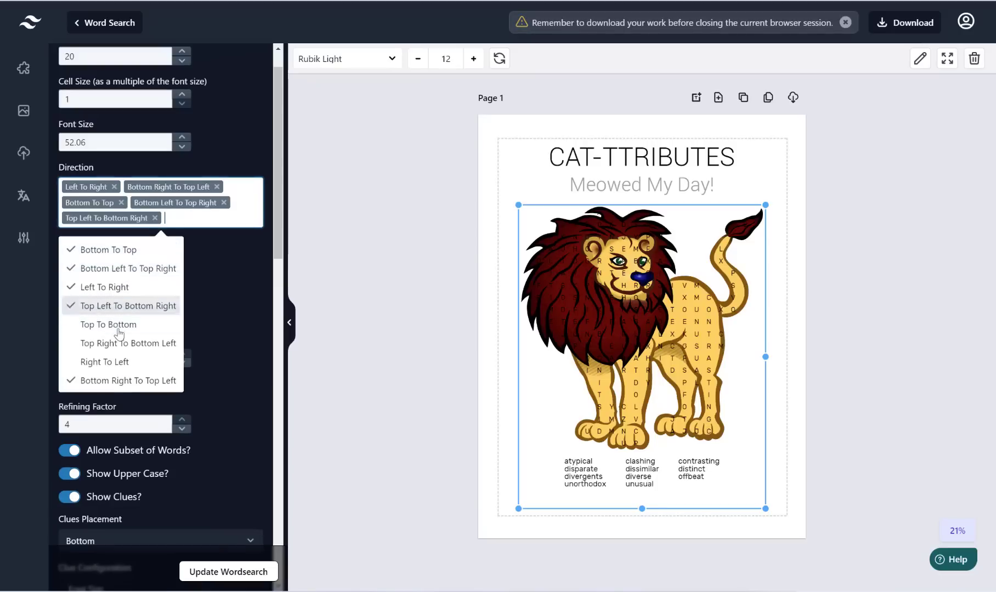
click(119, 344)
click(119, 339)
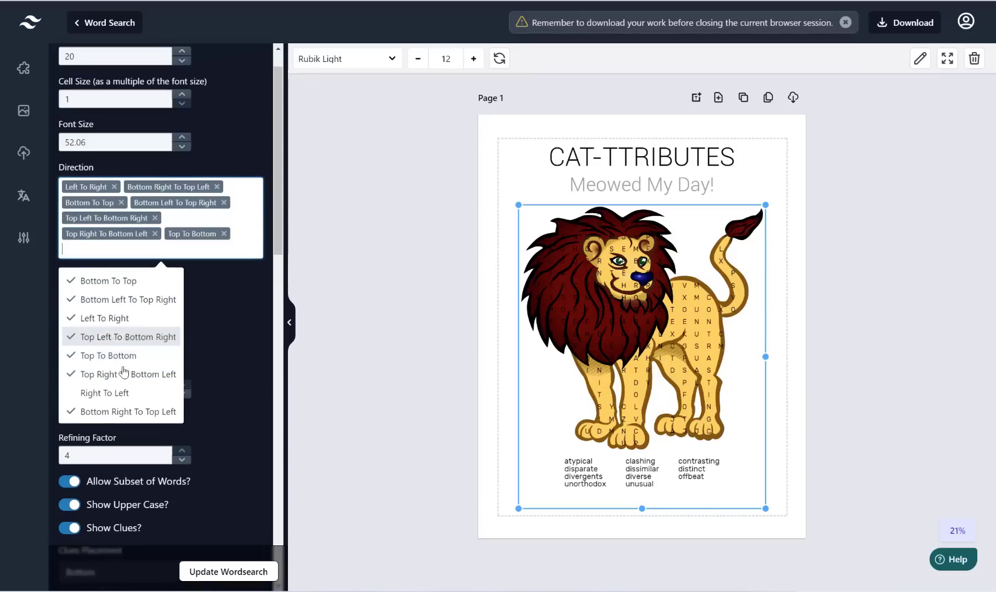
click(120, 393)
click(236, 297)
scroll(233, 294, down, 1)
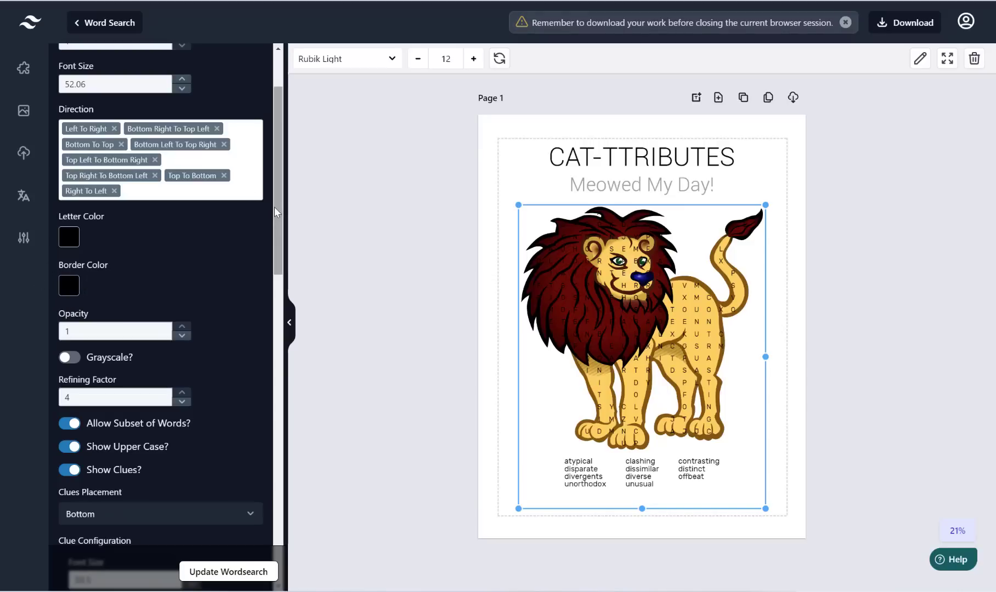
drag(274, 213, 274, 233)
Step: Fade the lion picture to opacity 0.2, regenerate the grid, and switch Grayscale on
click(93, 253)
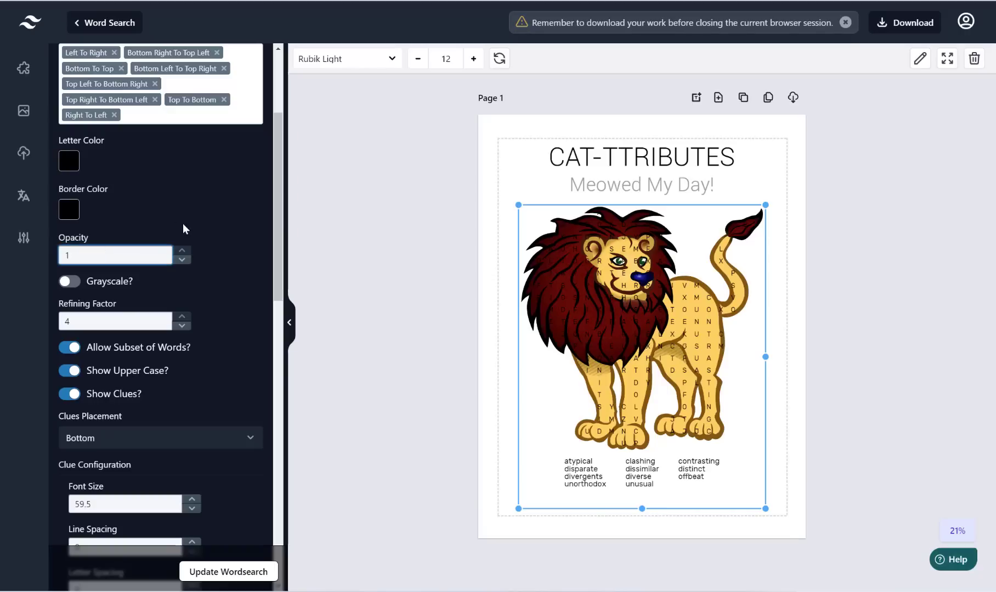
double_click(137, 256)
text(0)
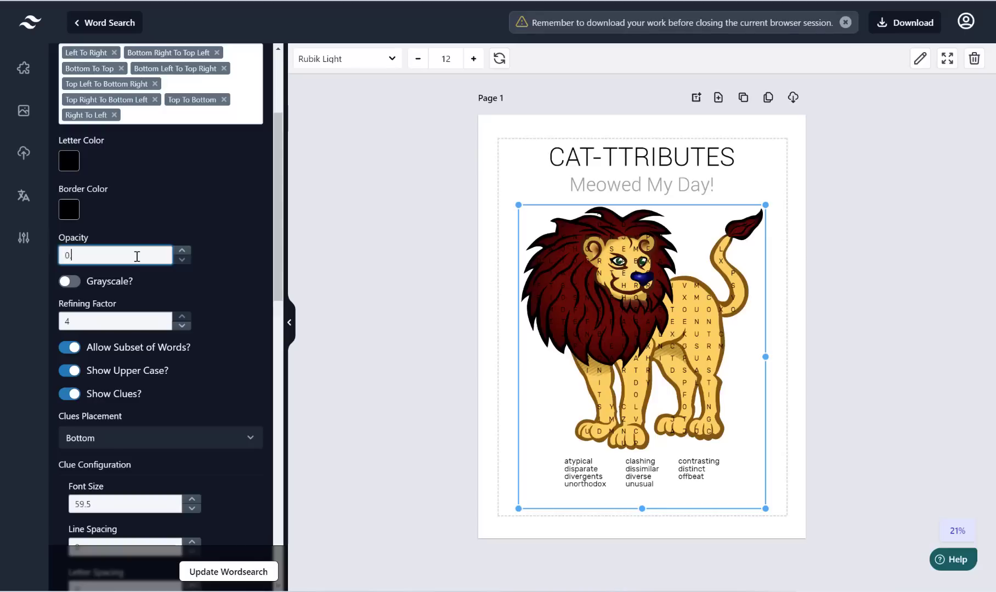
text(.2)
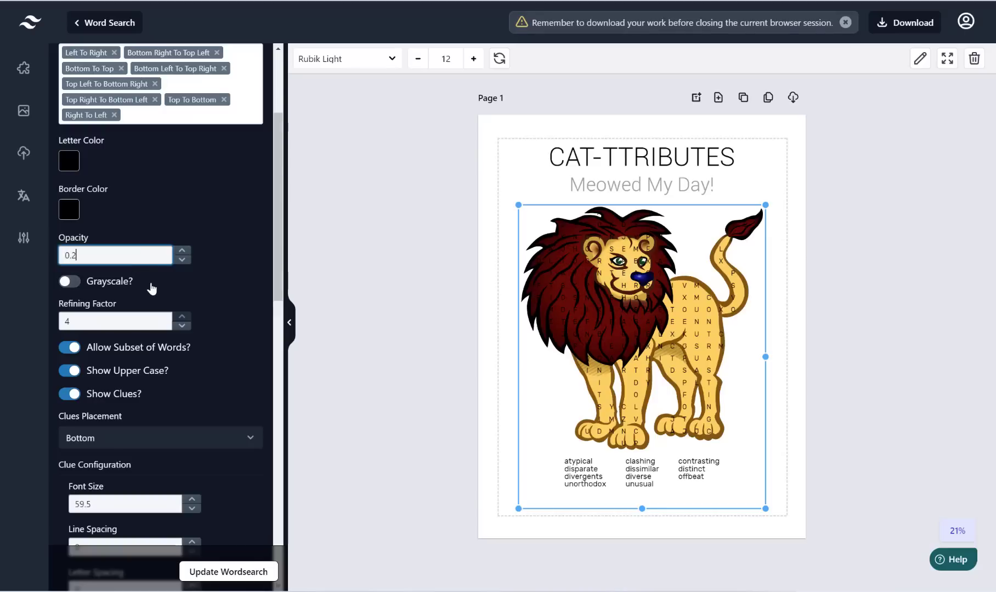
click(246, 572)
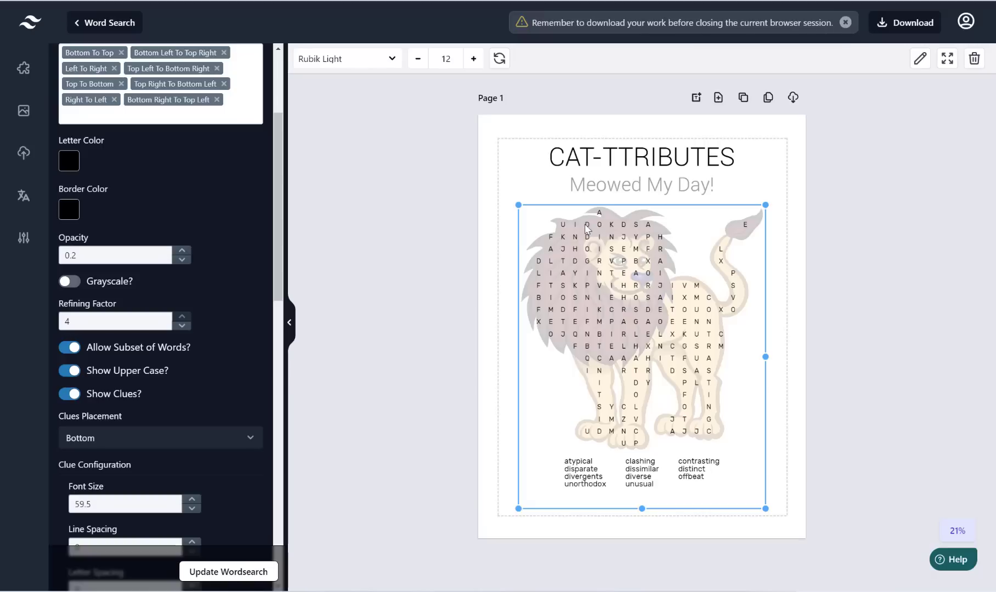
click(77, 286)
Step: Try refining factors 3 and 1, then regenerate the lion puzzle with refining factor 2
scroll(275, 217, down, 1)
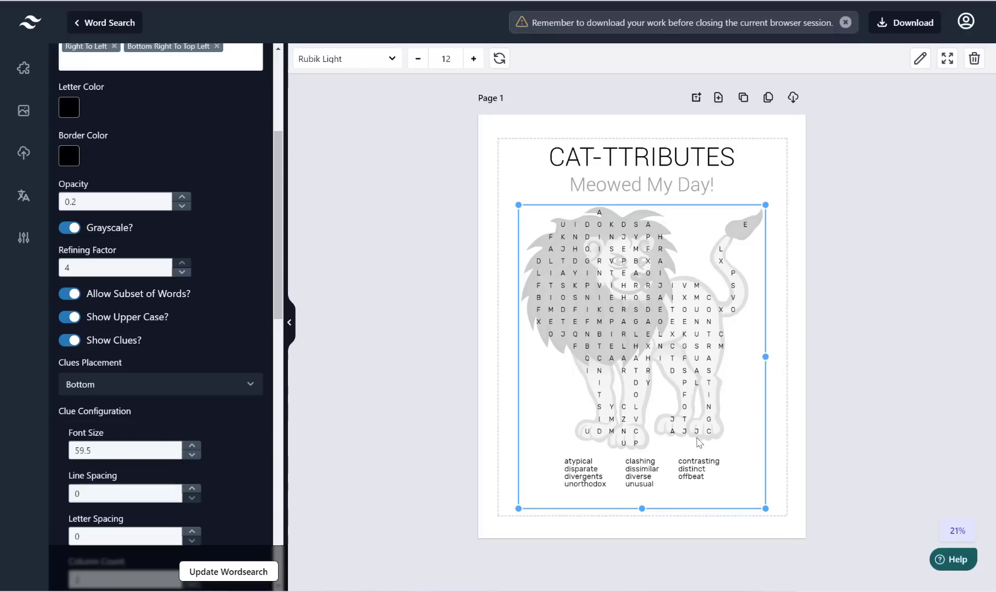
click(182, 272)
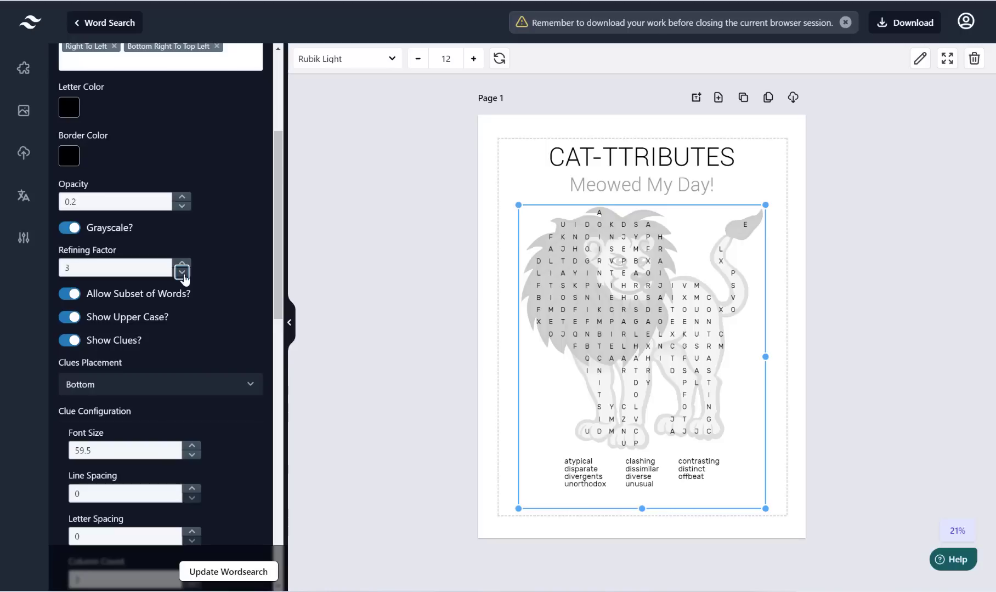
click(209, 573)
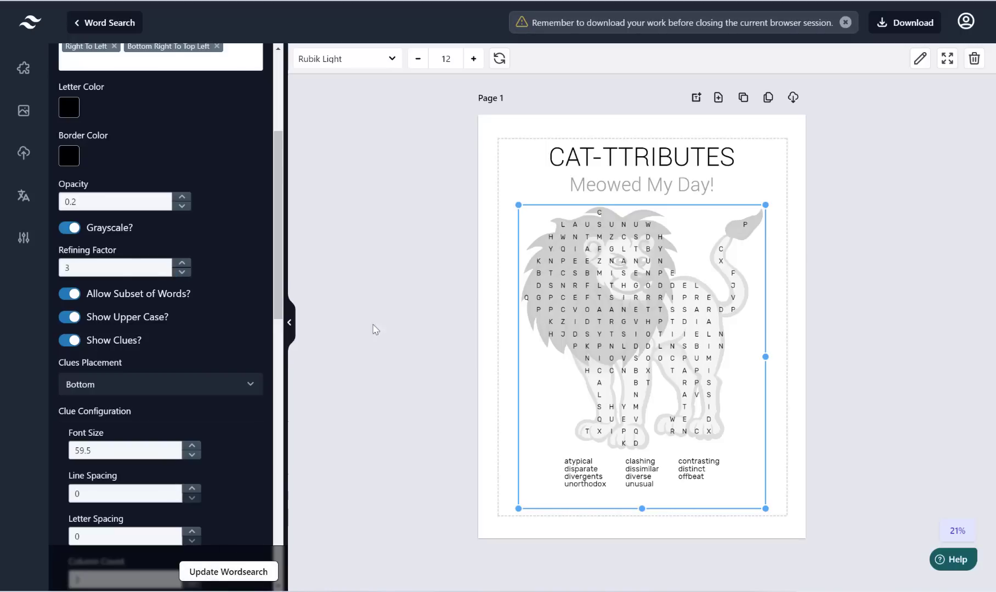
click(182, 273)
click(182, 272)
click(214, 576)
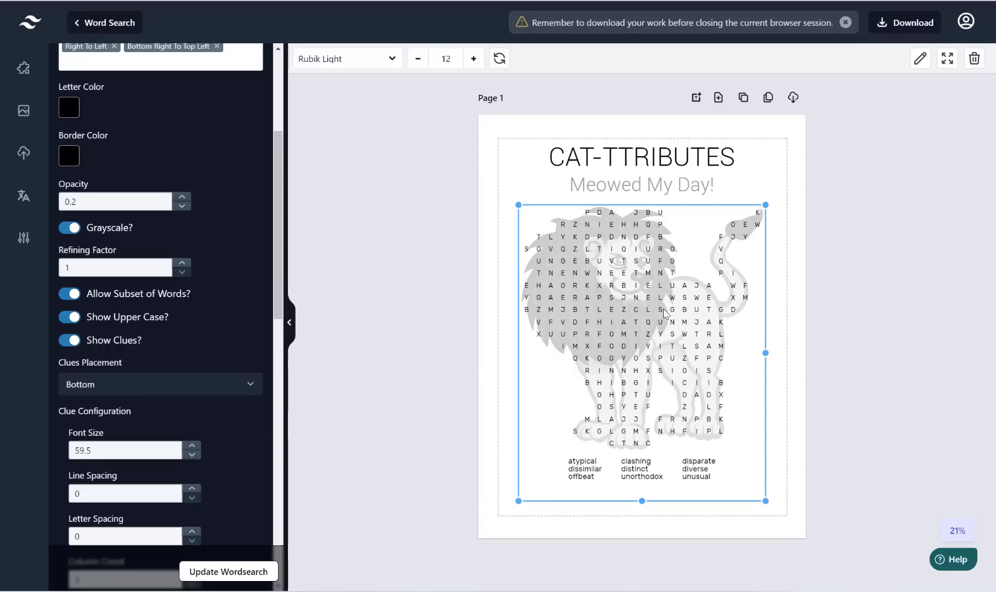
click(181, 263)
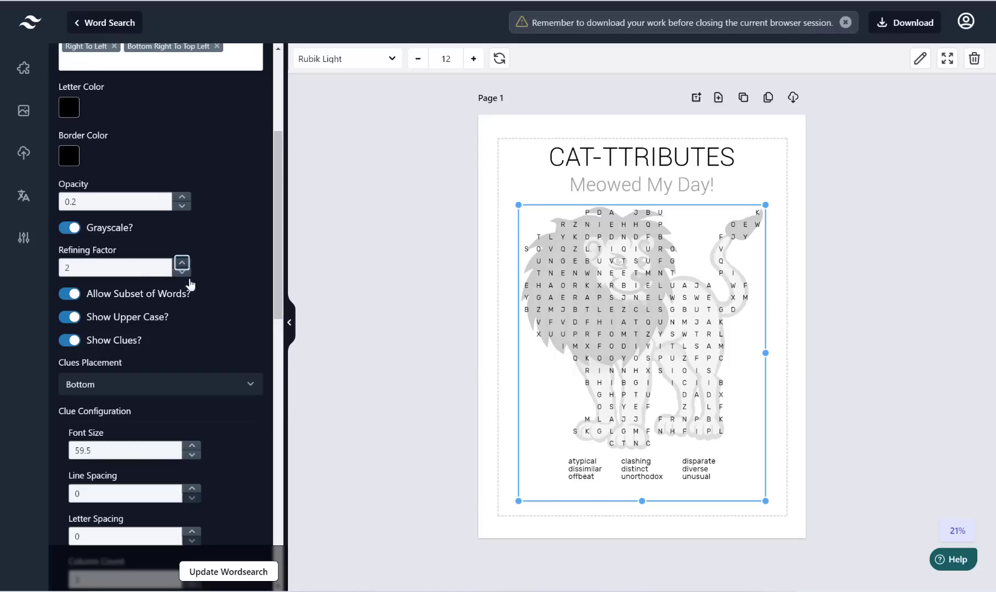
click(227, 572)
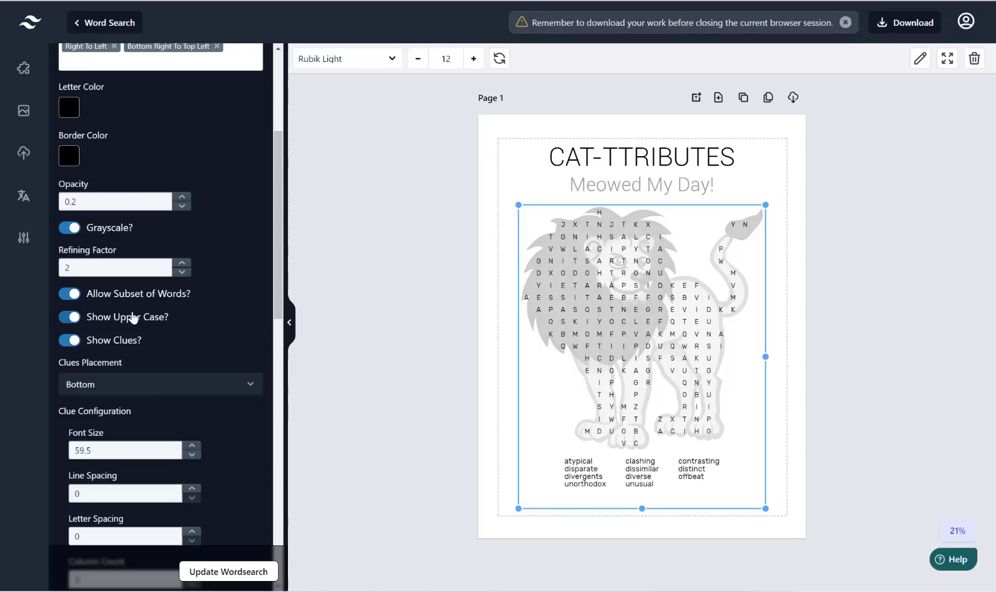
Step: Stop limiting to a word subset, test lowercase then restore upper case, and open Clues Placement
click(70, 294)
click(70, 317)
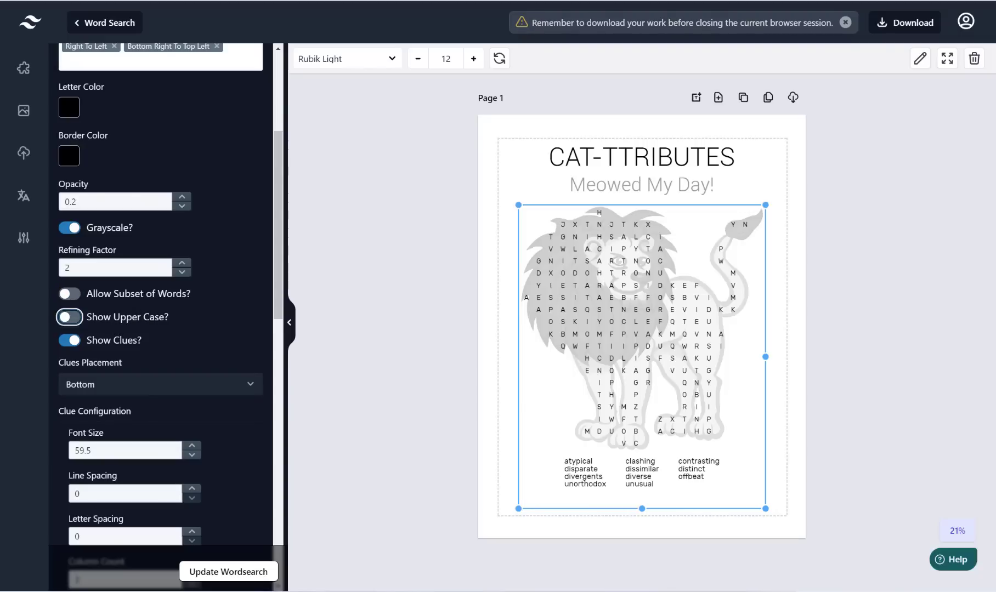
click(225, 575)
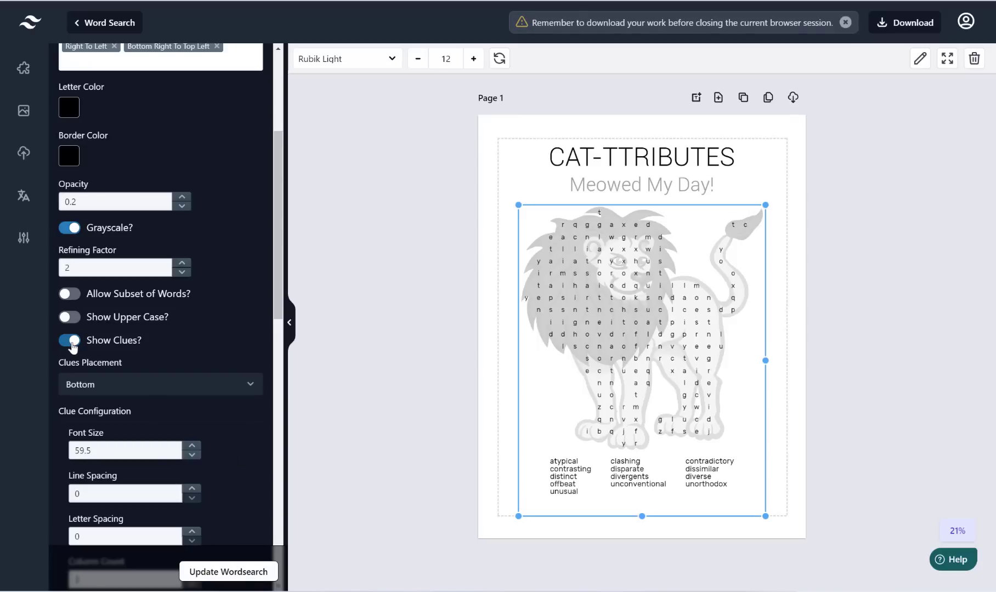
click(75, 317)
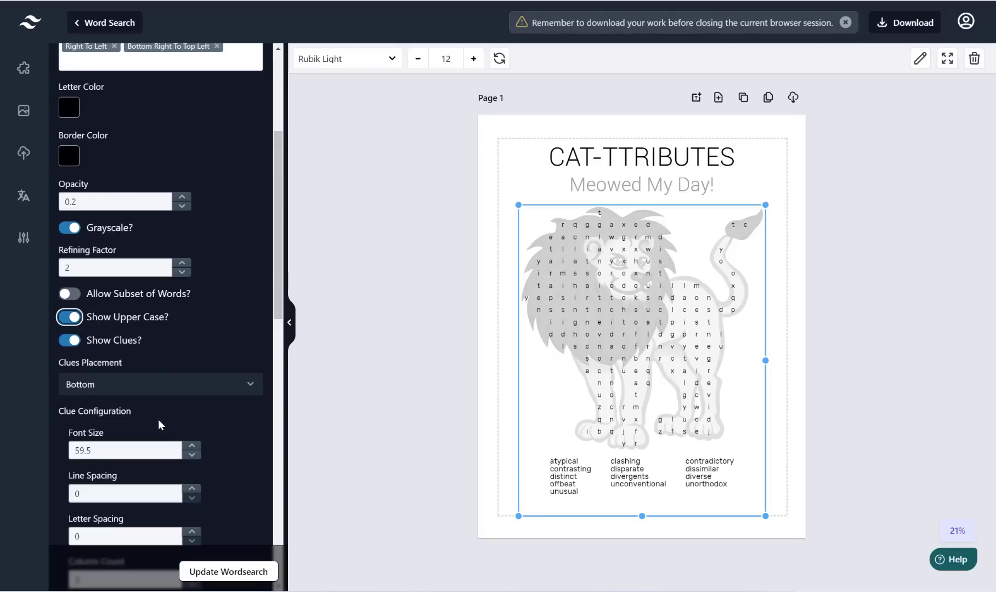
scroll(281, 317, down, 3)
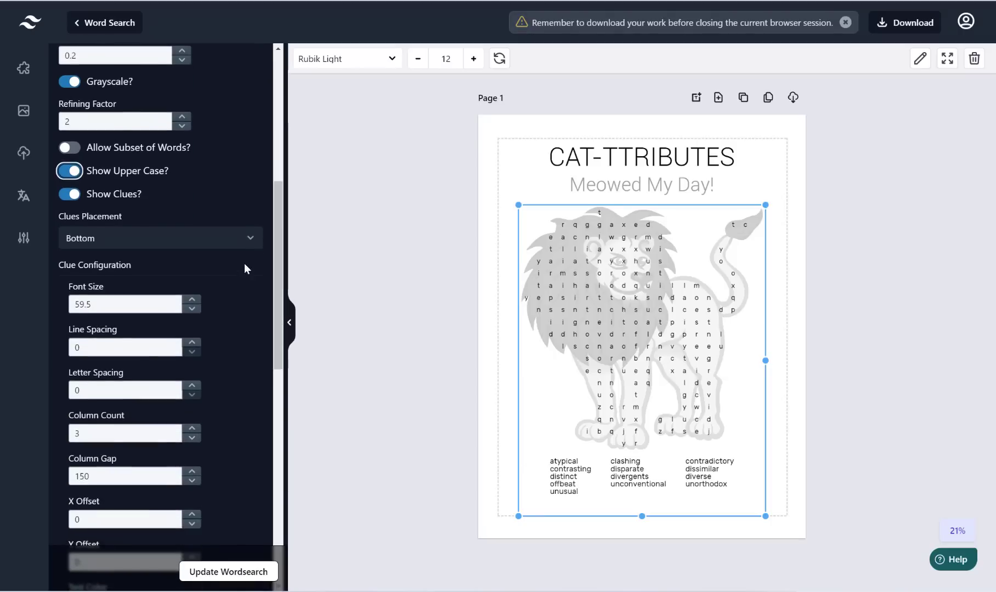
click(251, 242)
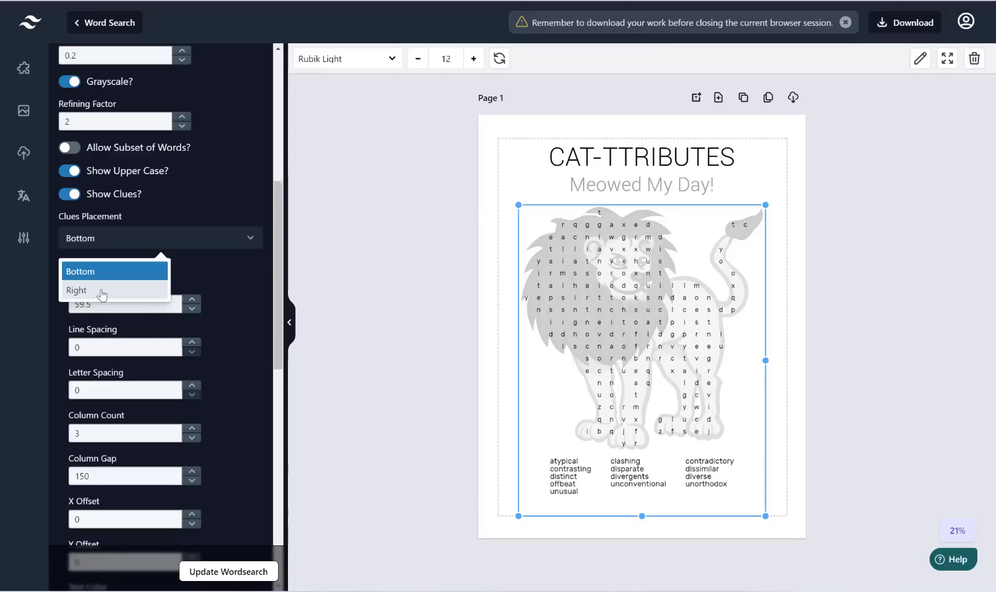
Step: Keep clues at the bottom and raise the clue font size to 65, then 70
click(238, 271)
scroll(239, 271, down, 2)
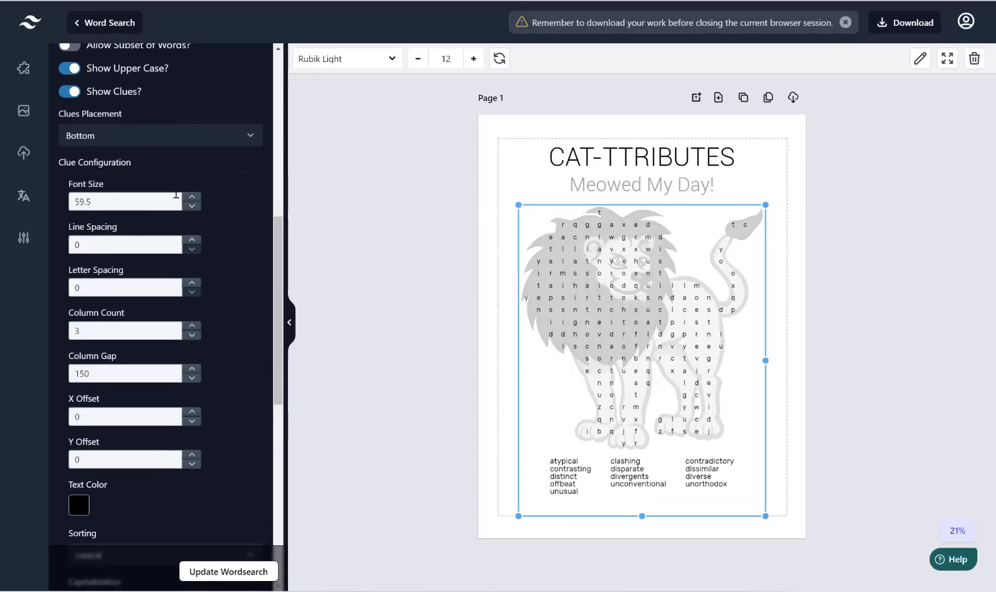
double_click(119, 204)
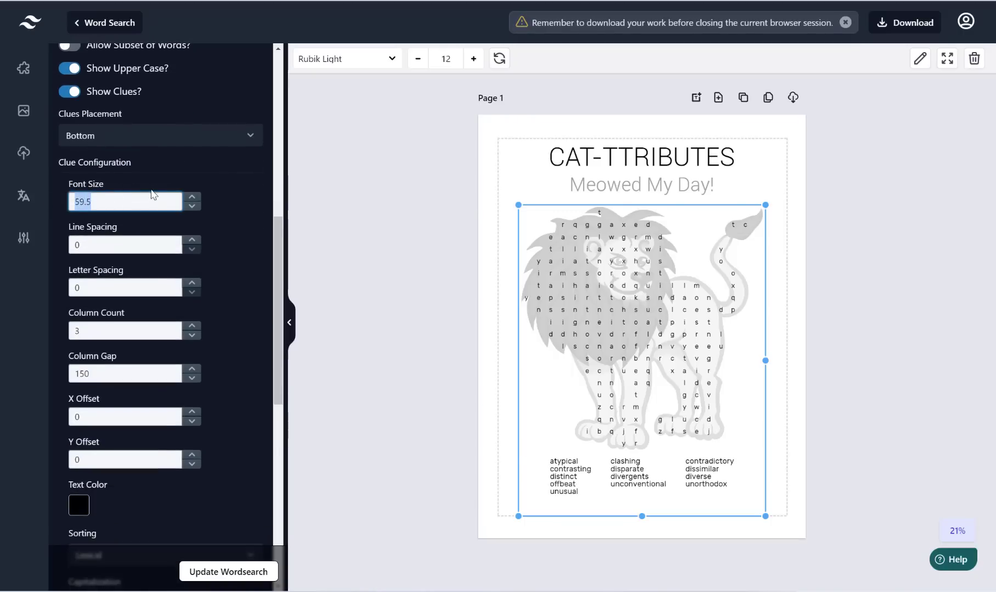
text(65)
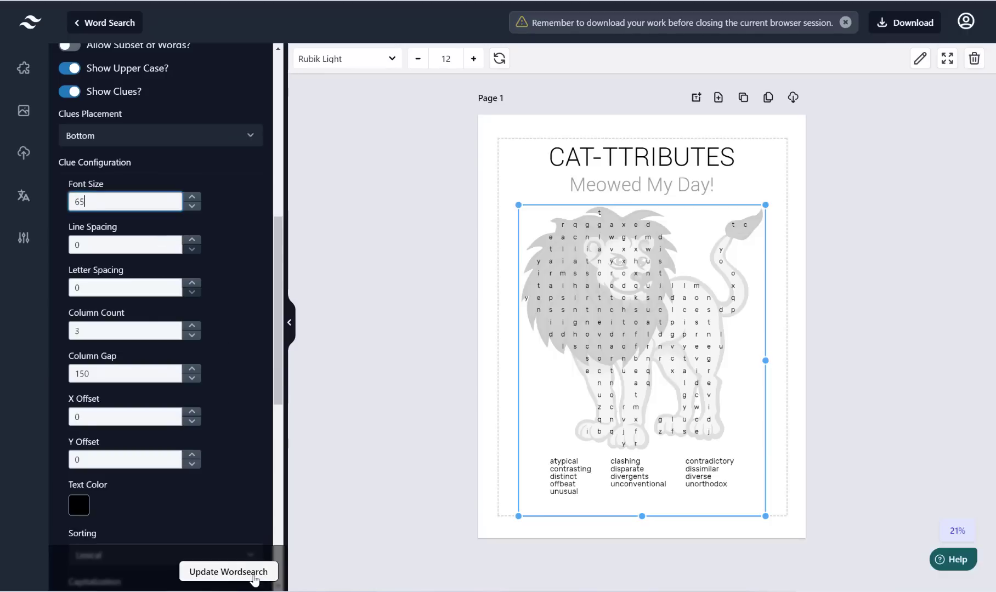
click(253, 575)
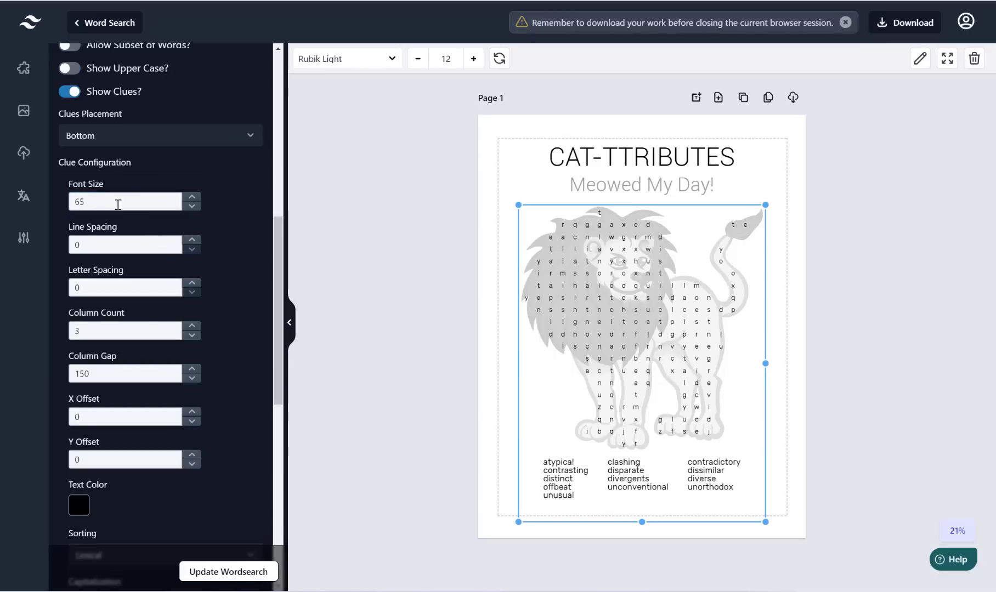
click(115, 200)
text(70)
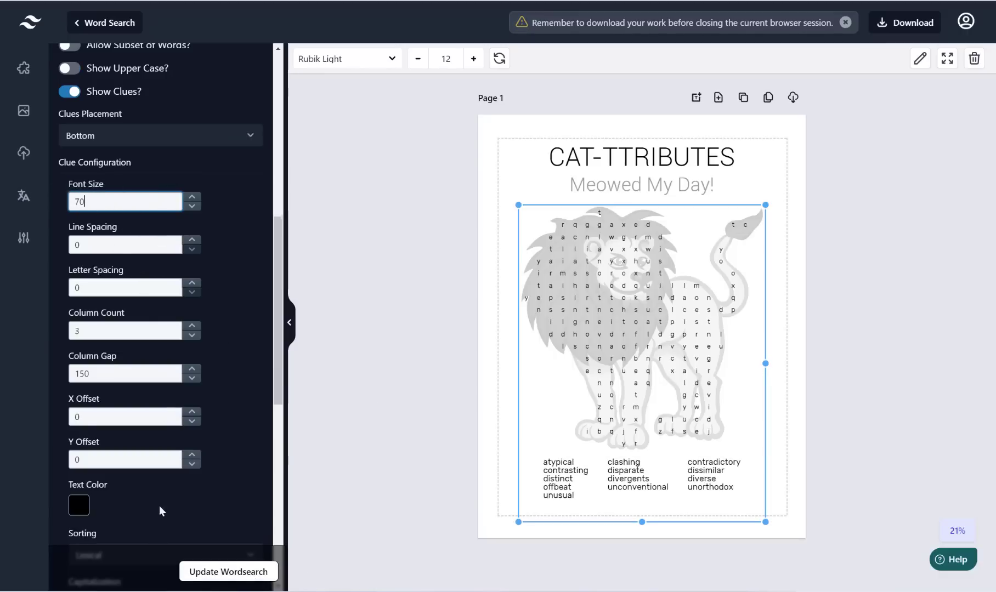
click(219, 573)
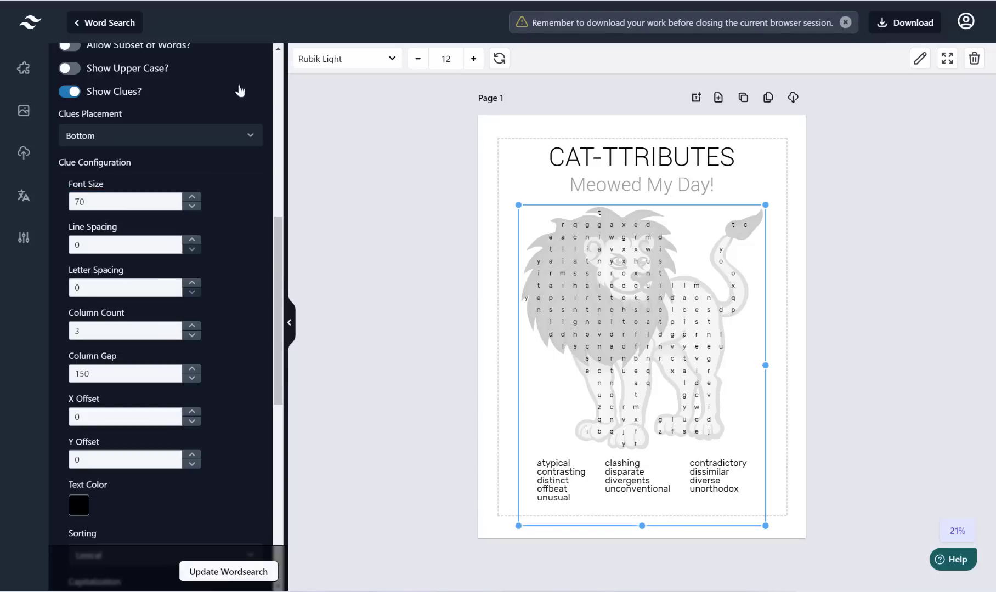
Step: Try four, five and fewer clue columns, then settle back on three columns
click(127, 244)
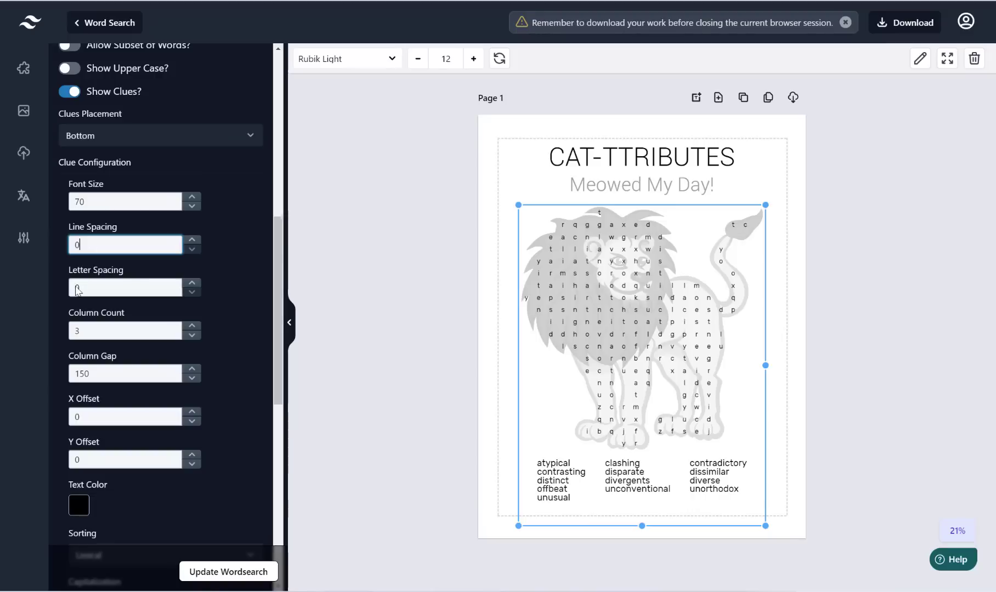
scroll(150, 299, down, 1)
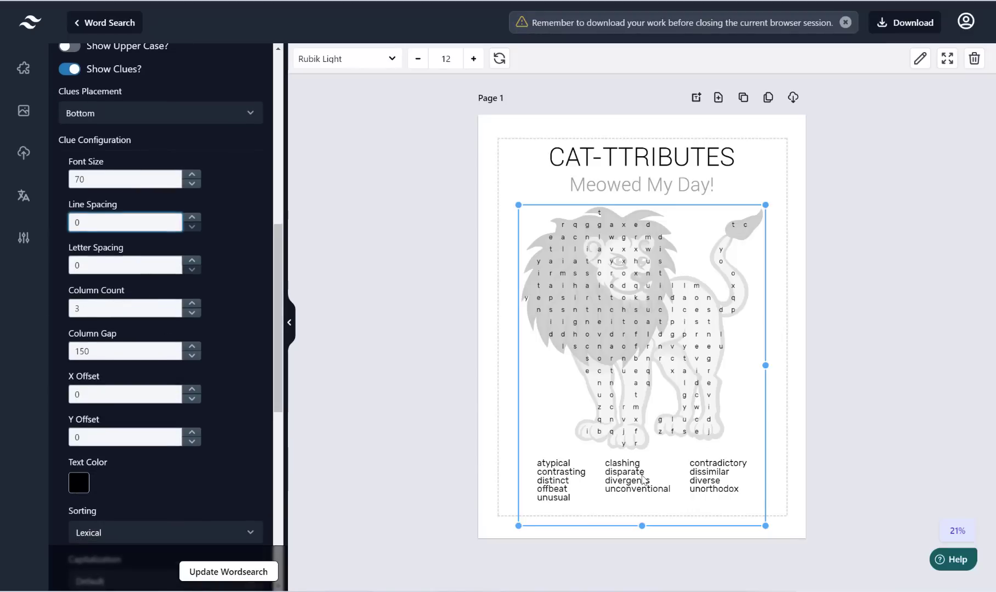
click(176, 308)
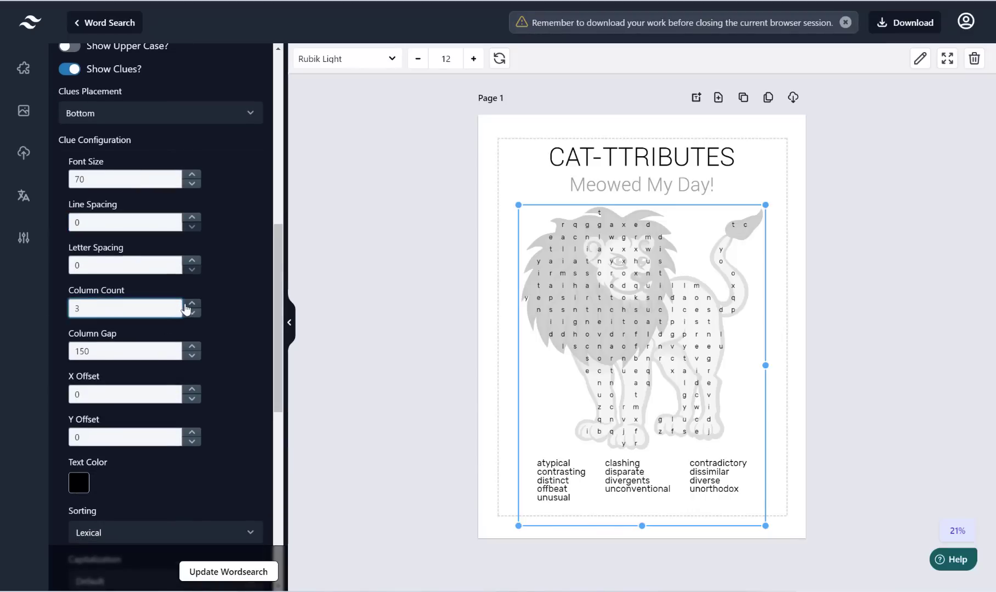
click(192, 305)
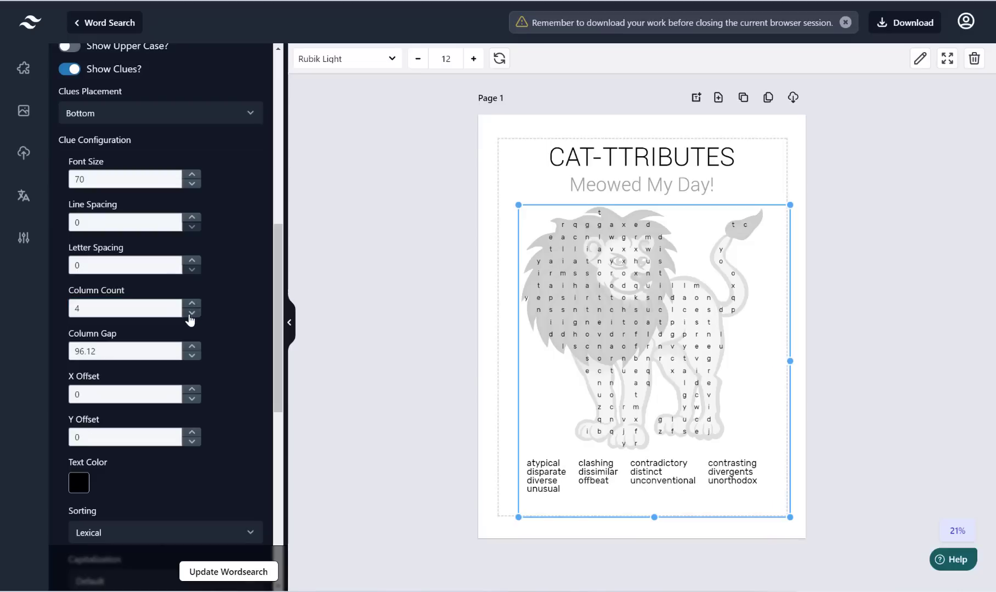
click(191, 306)
click(192, 313)
click(191, 313)
click(247, 572)
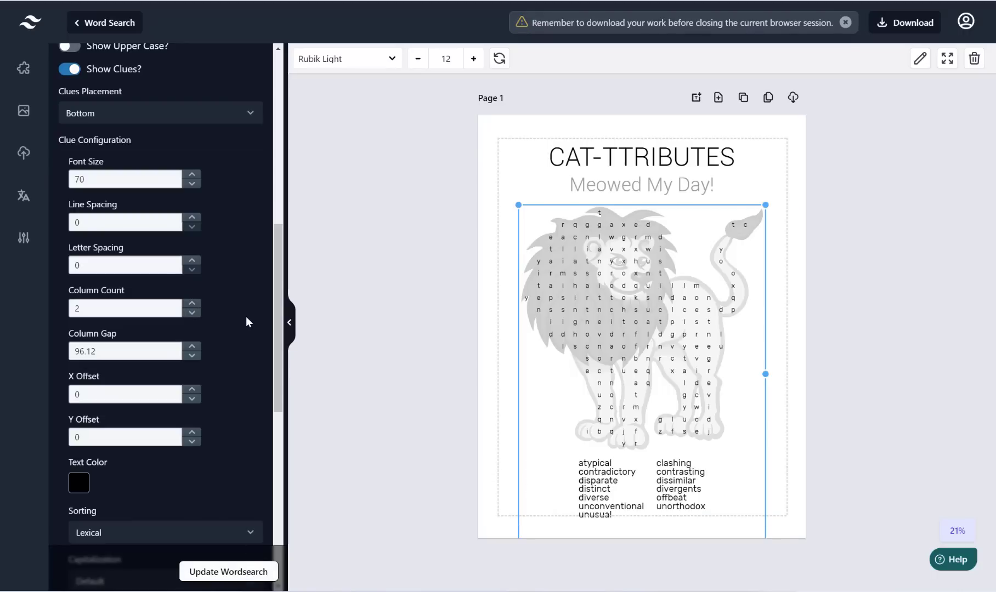
click(193, 305)
click(245, 580)
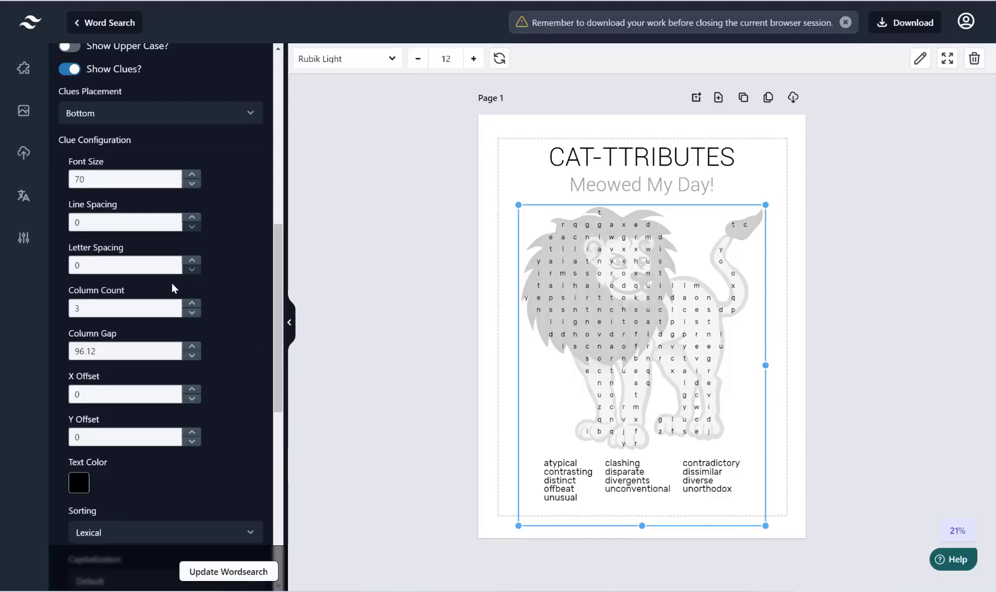
Step: Try a clue Y Offset of 1, then set it to 0.5 and regenerate the puzzle
scroll(210, 290, down, 3)
scroll(211, 292, down, 1)
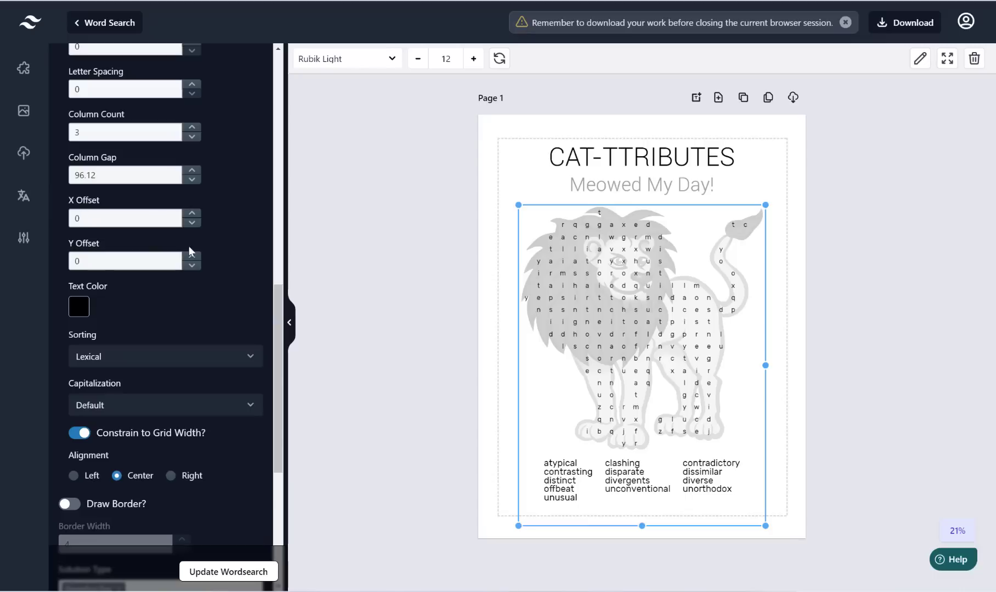
click(191, 266)
drag(99, 259, 74, 262)
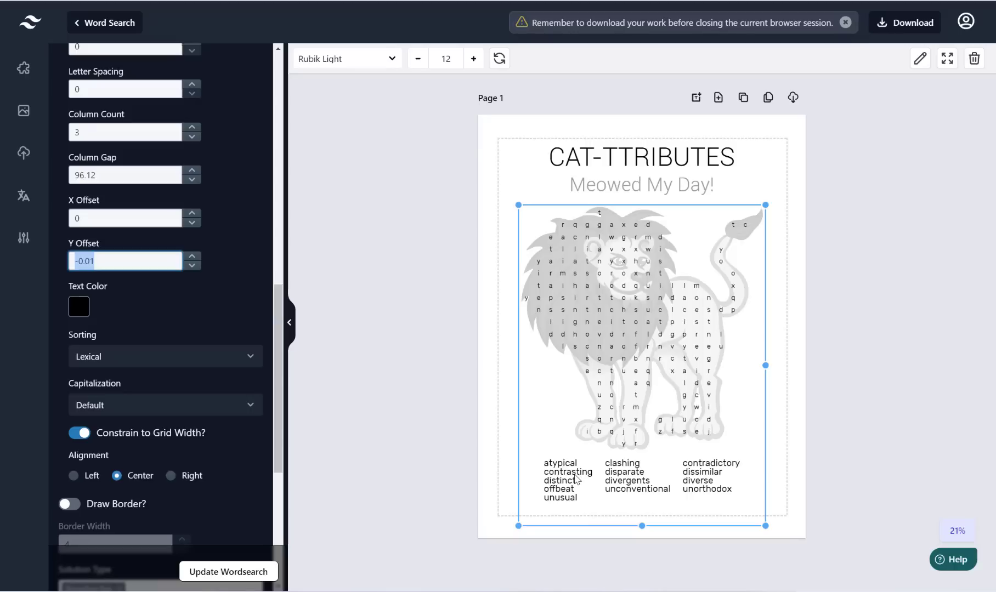
text(1)
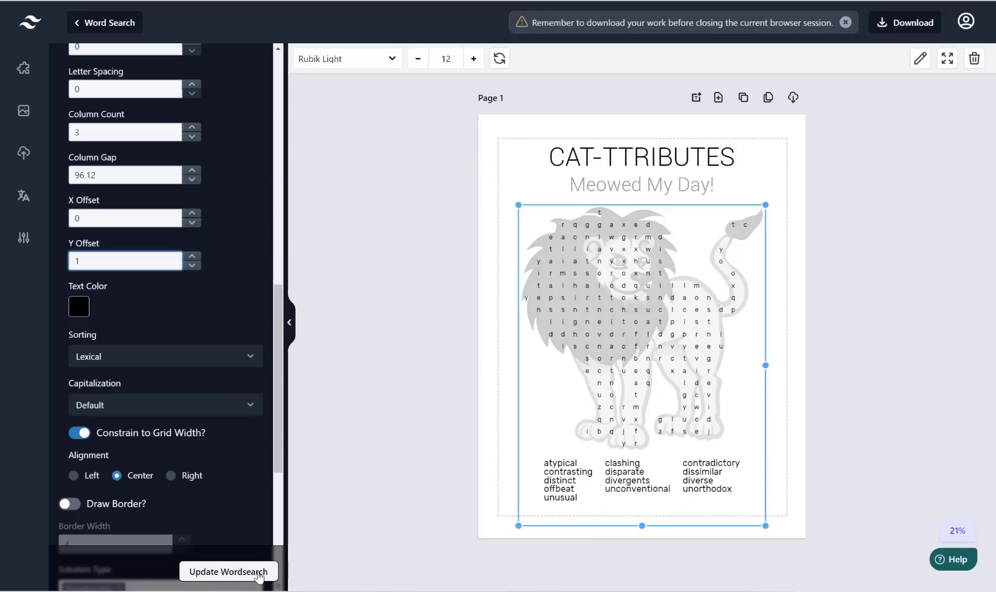
click(259, 576)
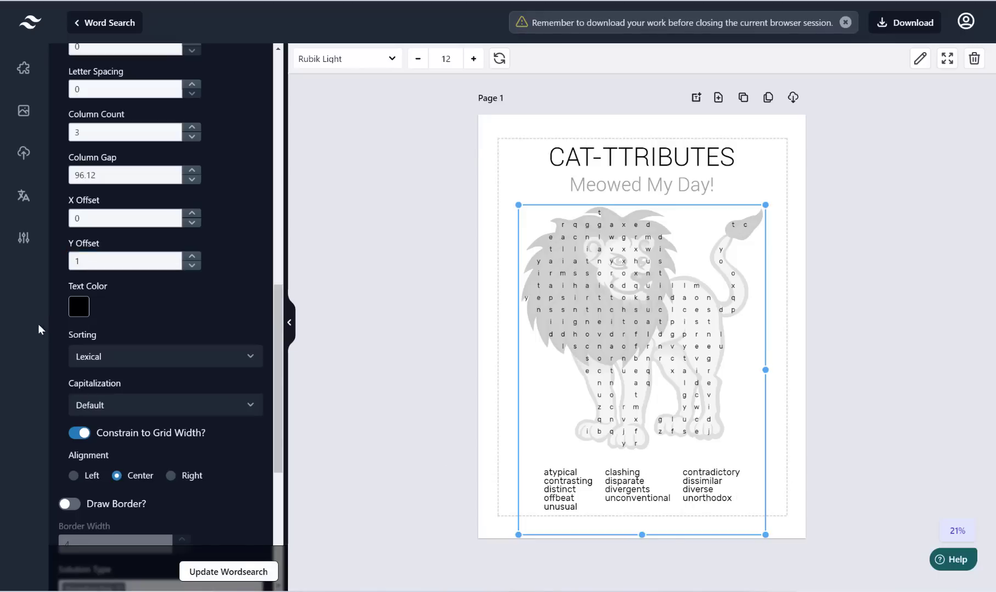
click(92, 264)
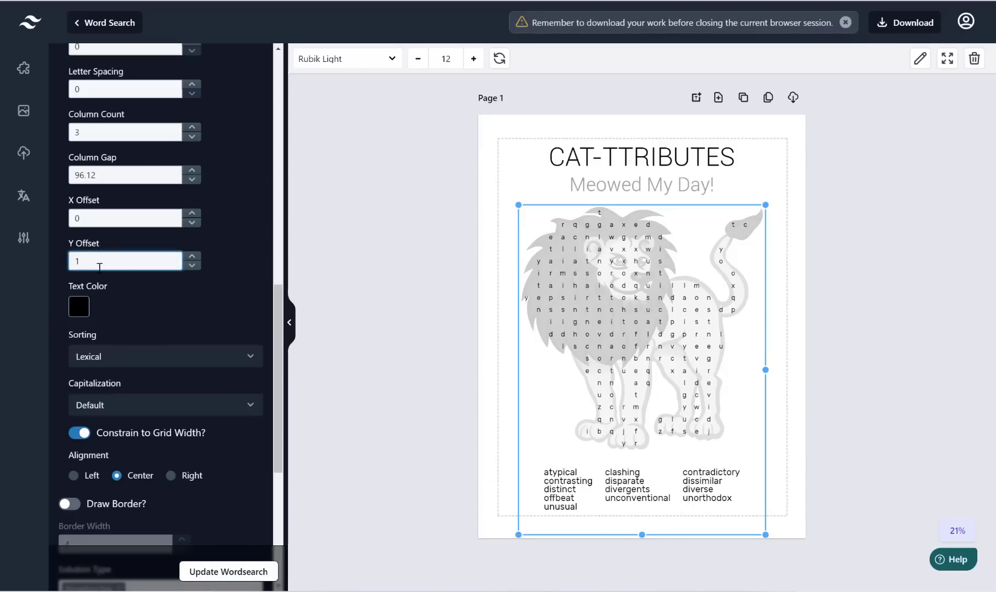
drag(89, 257, 22, 258)
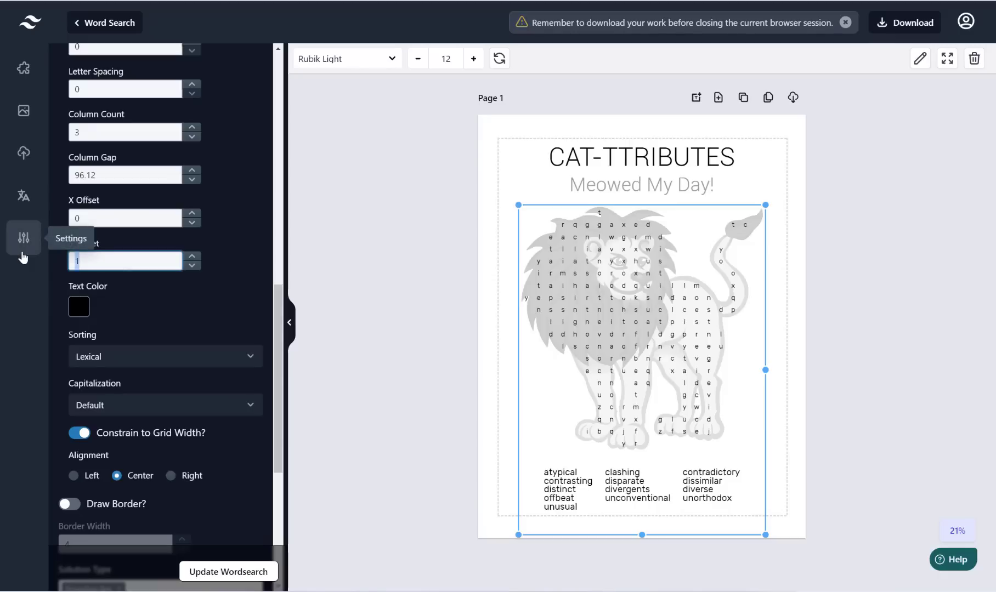
text(0.5)
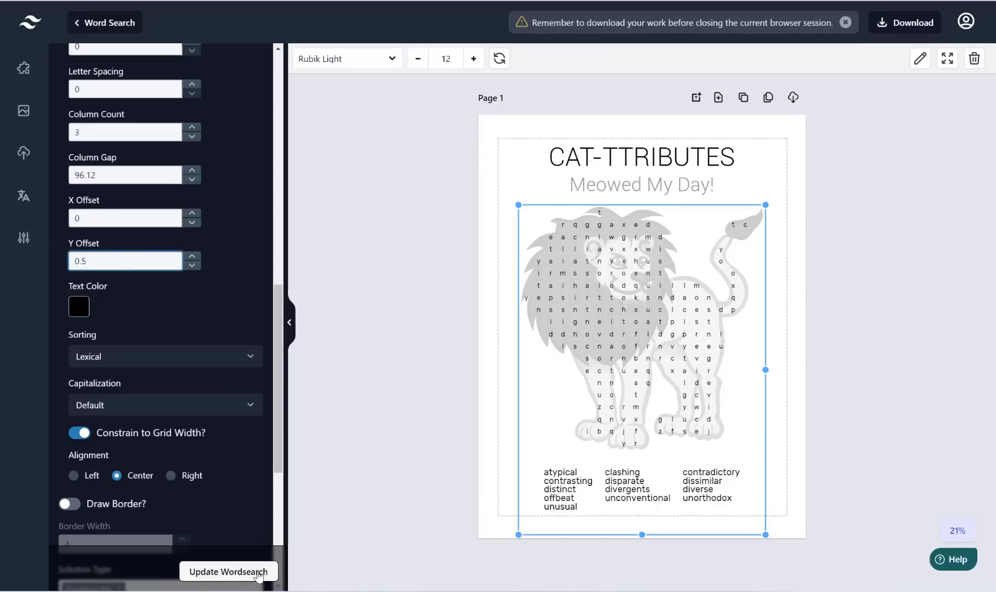
click(257, 573)
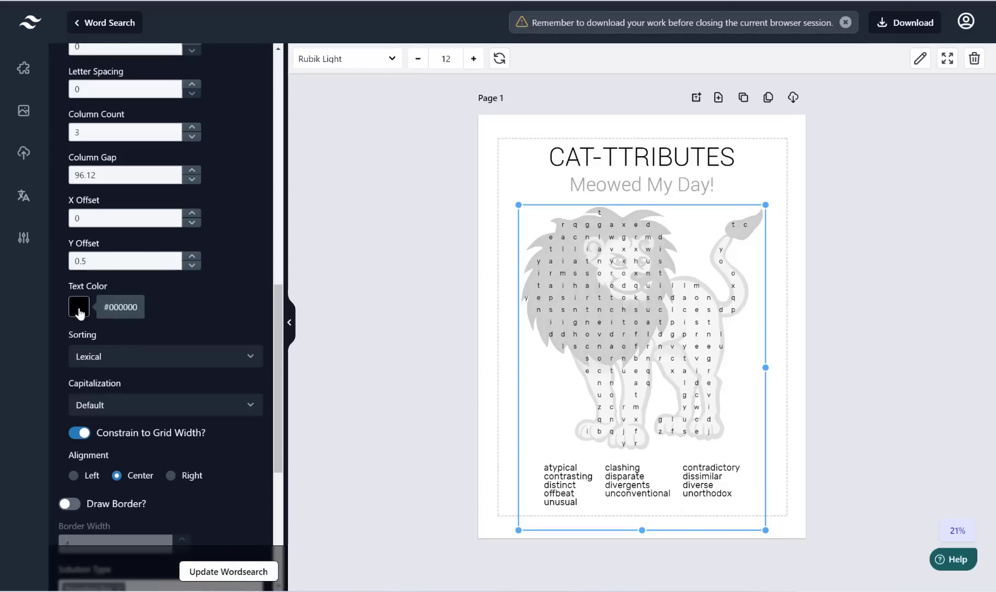
Step: Keep Lexical clue sorting, set Capitalization to Capitalize, and enable Draw Border, updating the wordsearch
scroll(132, 293, down, 2)
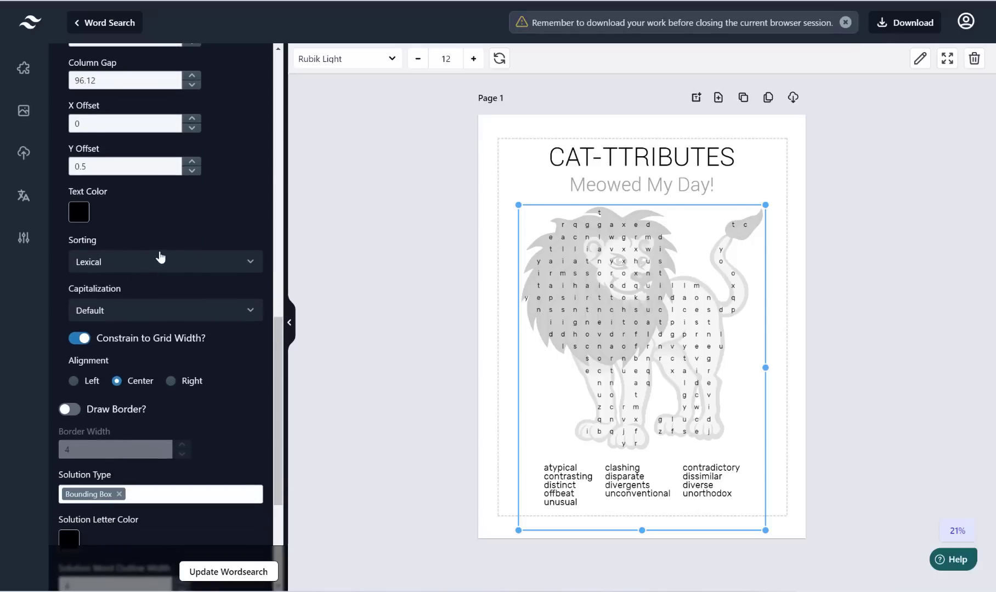
click(176, 264)
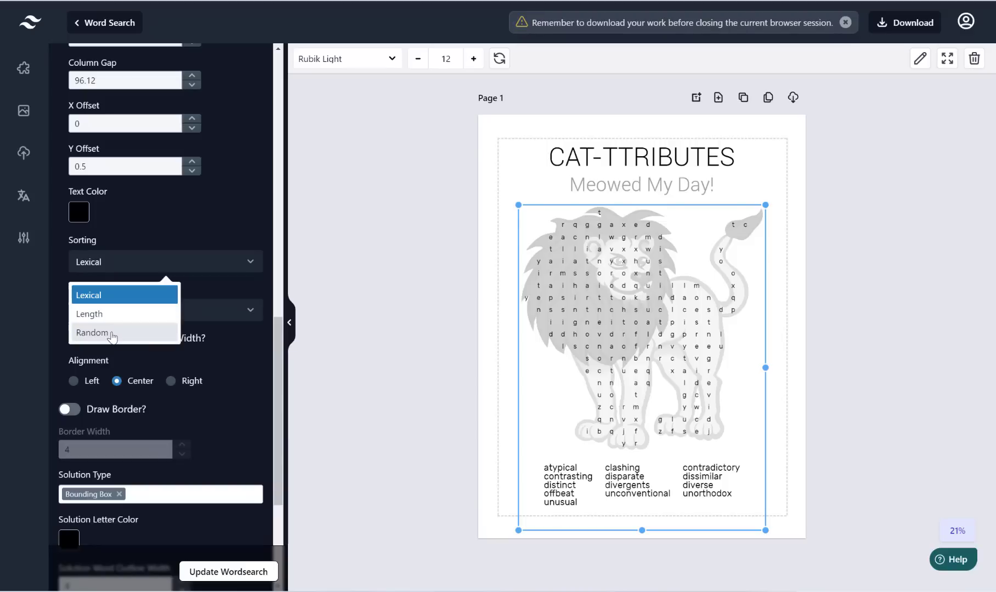
click(230, 185)
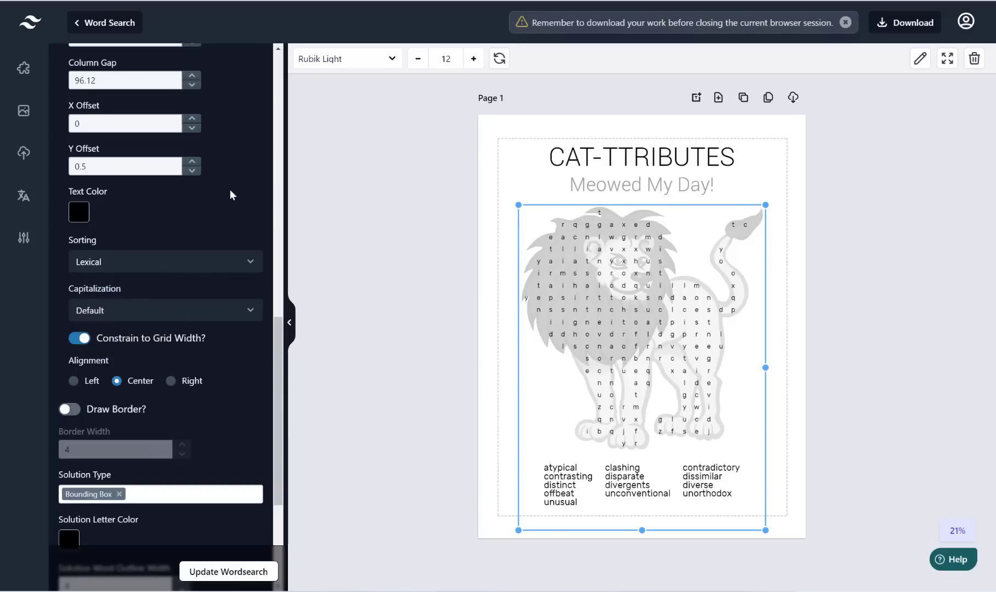
scroll(230, 189, down, 1)
click(127, 238)
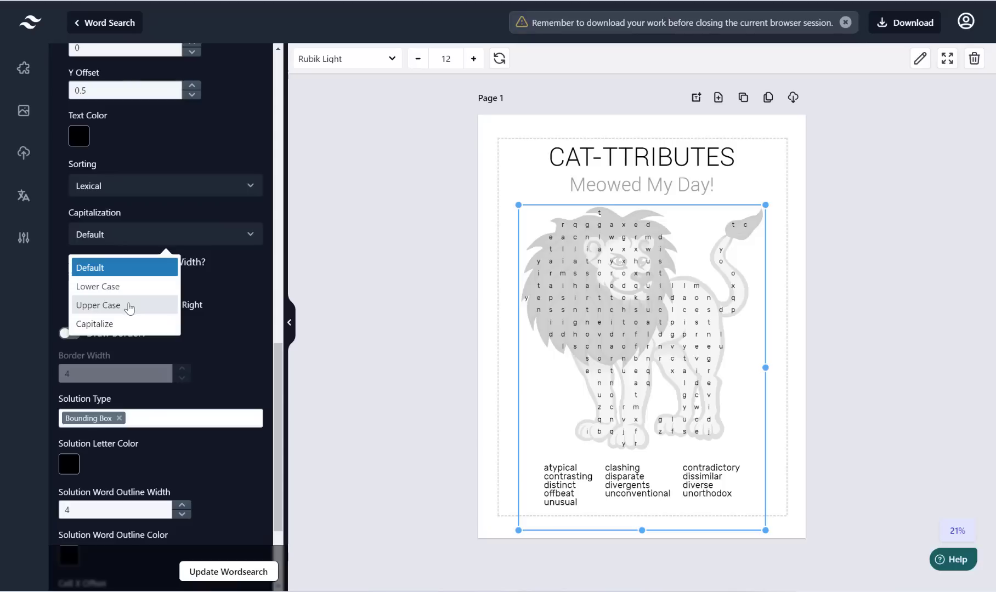
click(104, 325)
click(239, 571)
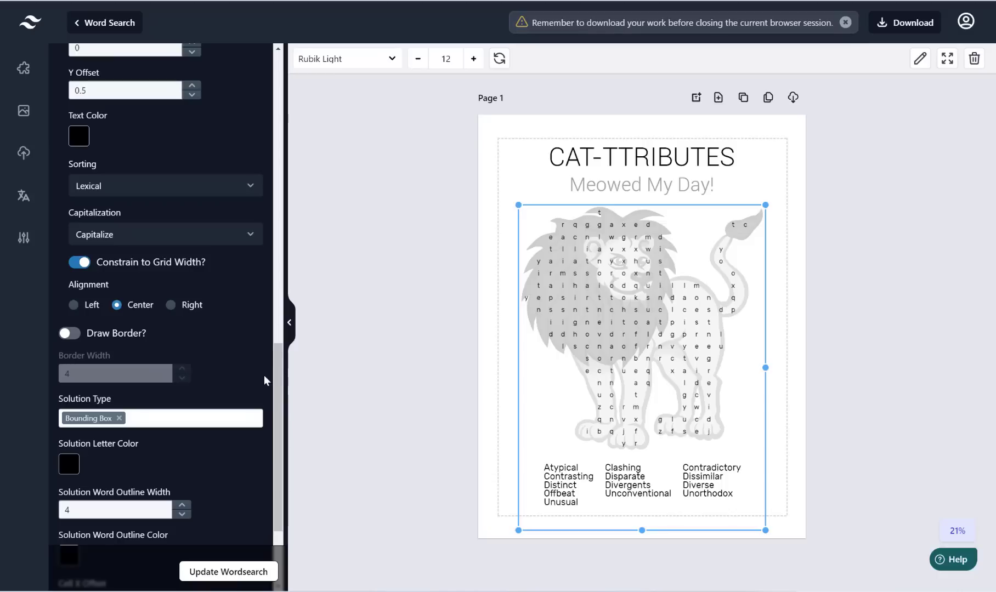
click(69, 333)
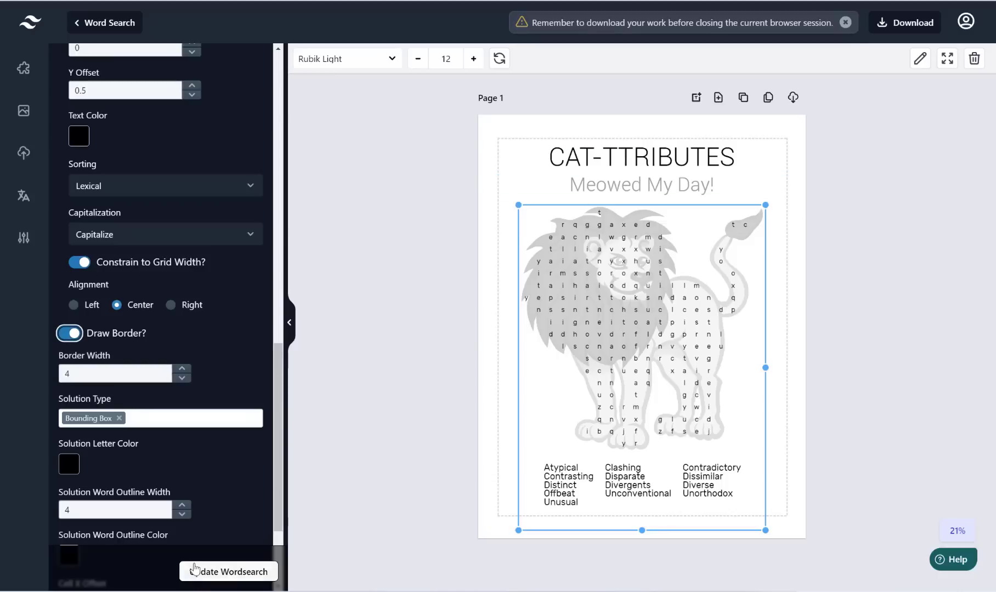
click(207, 575)
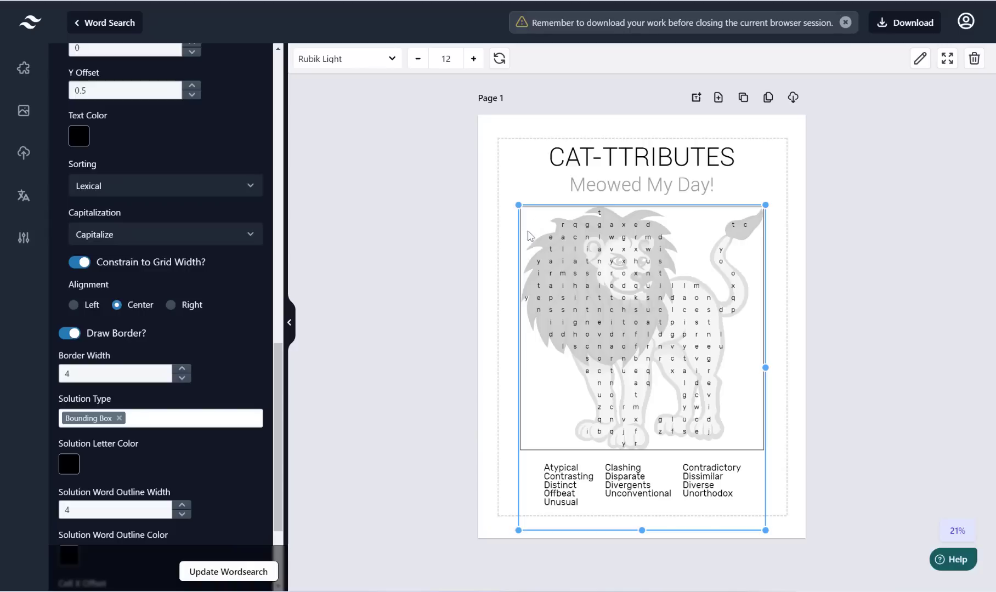
Step: Switch off Draw Border and update the lion wordsearch
click(76, 334)
scroll(132, 355, down, 3)
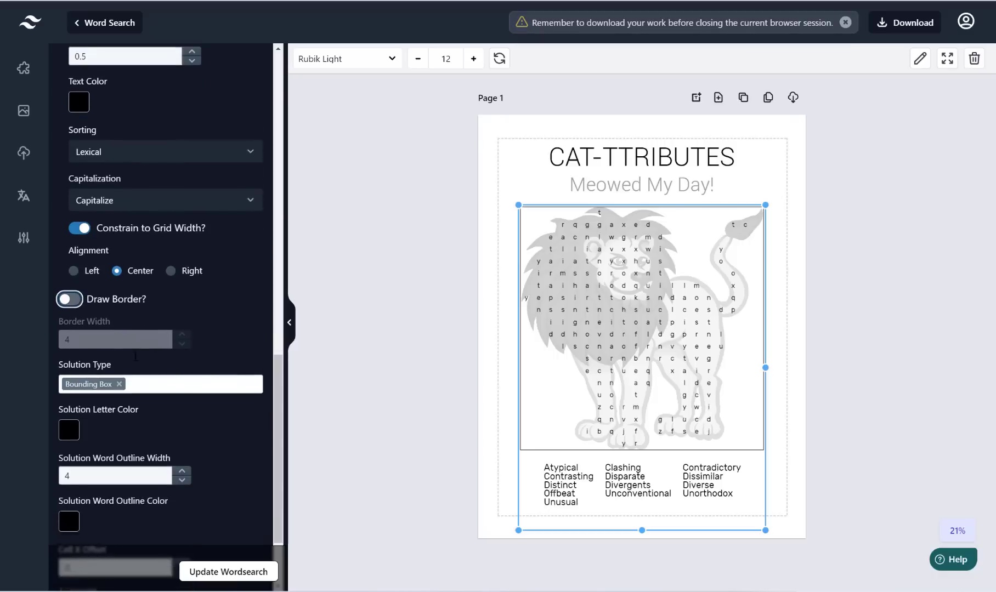
click(222, 570)
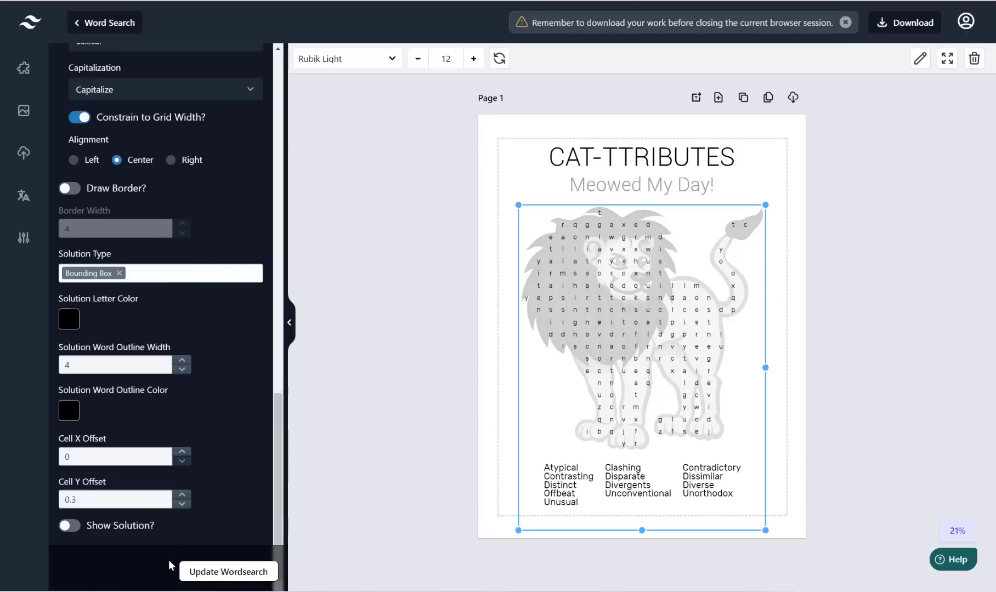
Step: Turn on Show Solution and update so the answer words are outlined
click(69, 526)
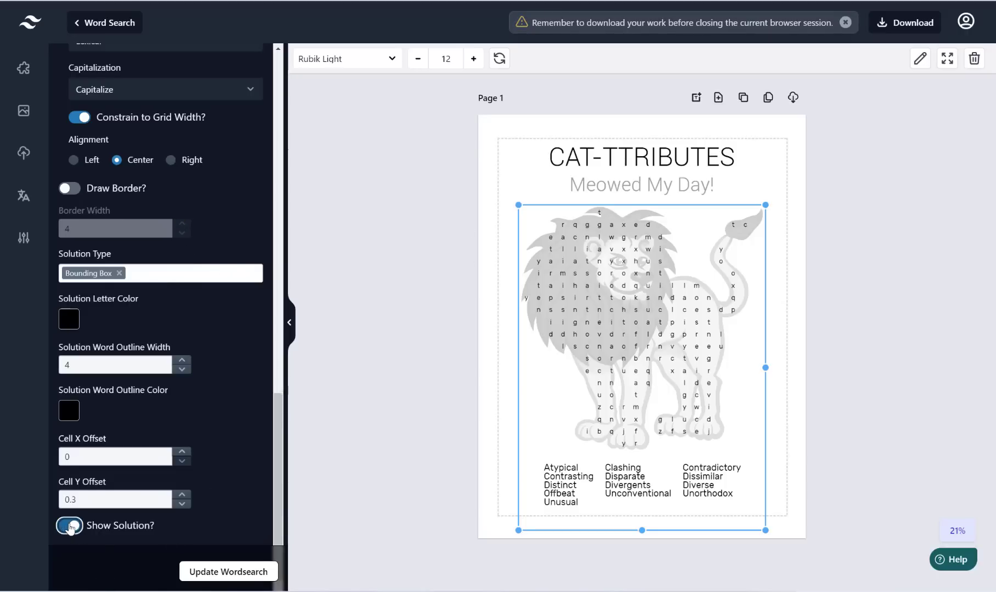
click(222, 571)
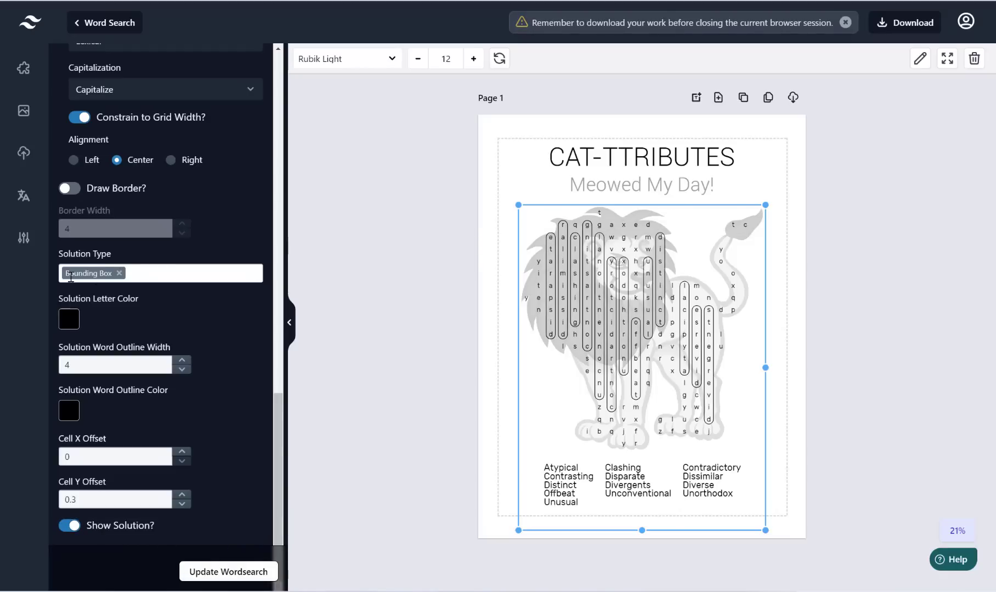
click(168, 273)
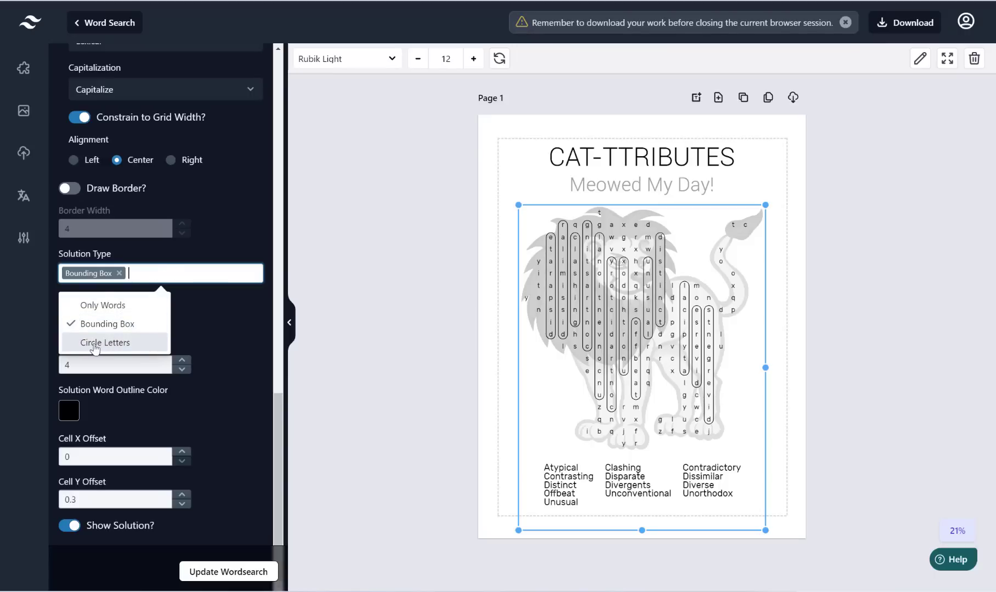
click(123, 309)
click(259, 571)
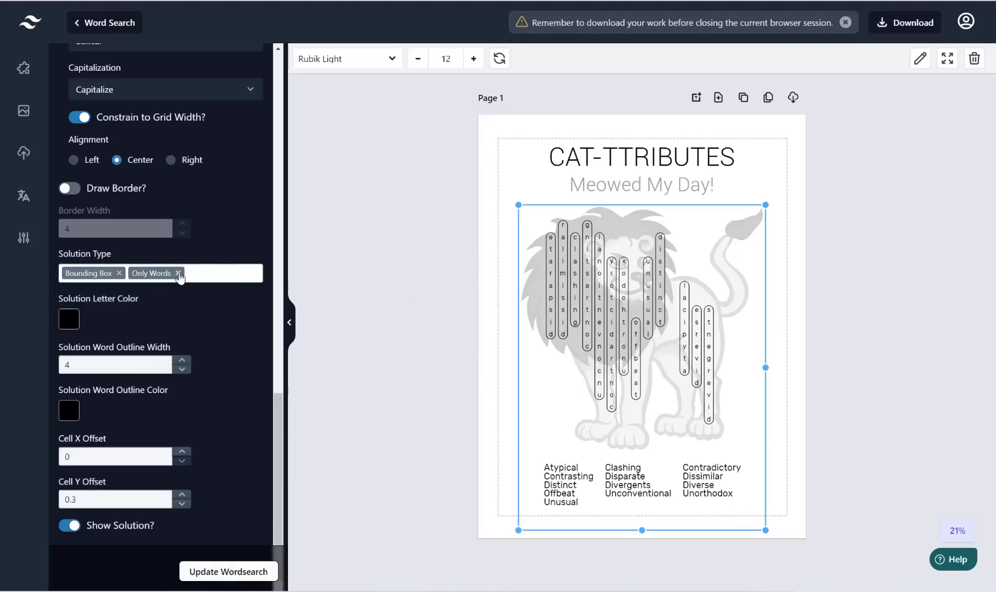
click(119, 273)
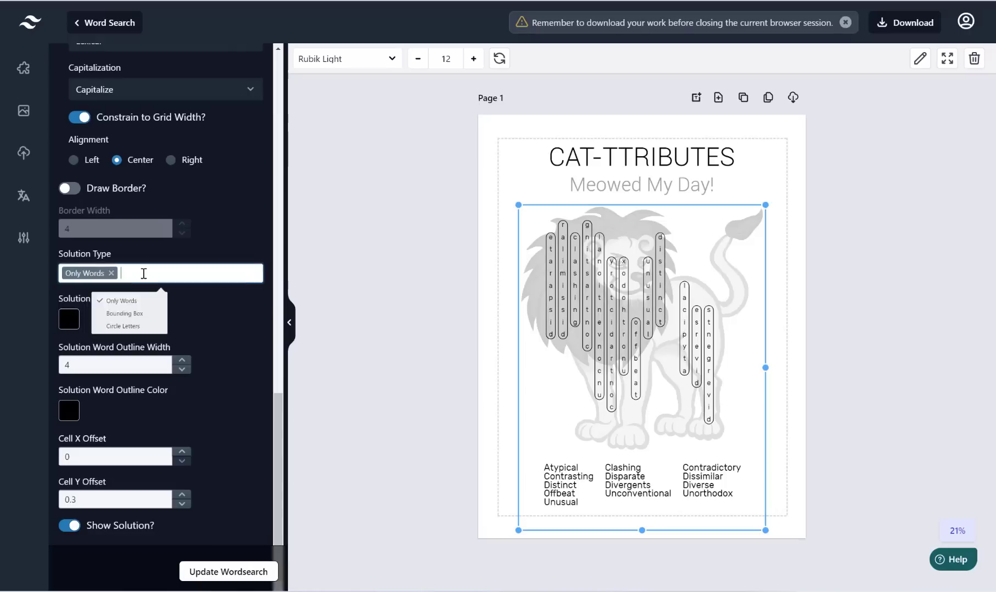
click(127, 343)
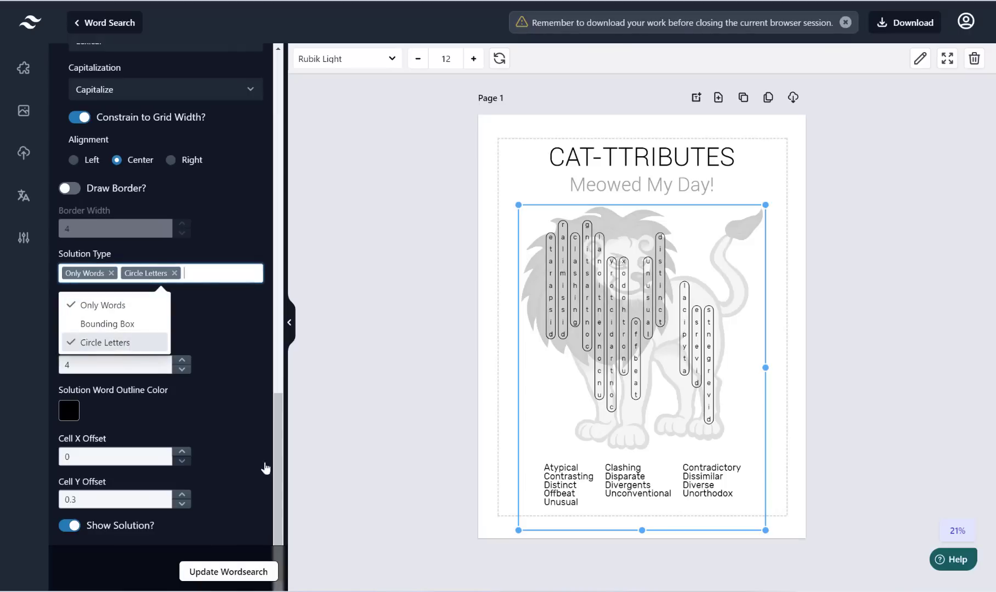
click(240, 574)
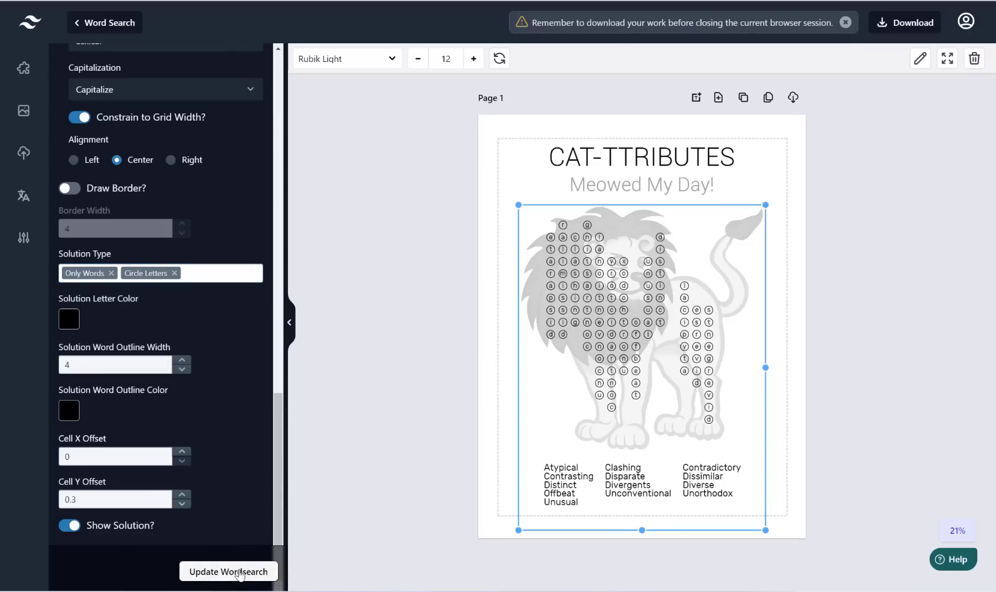
click(111, 273)
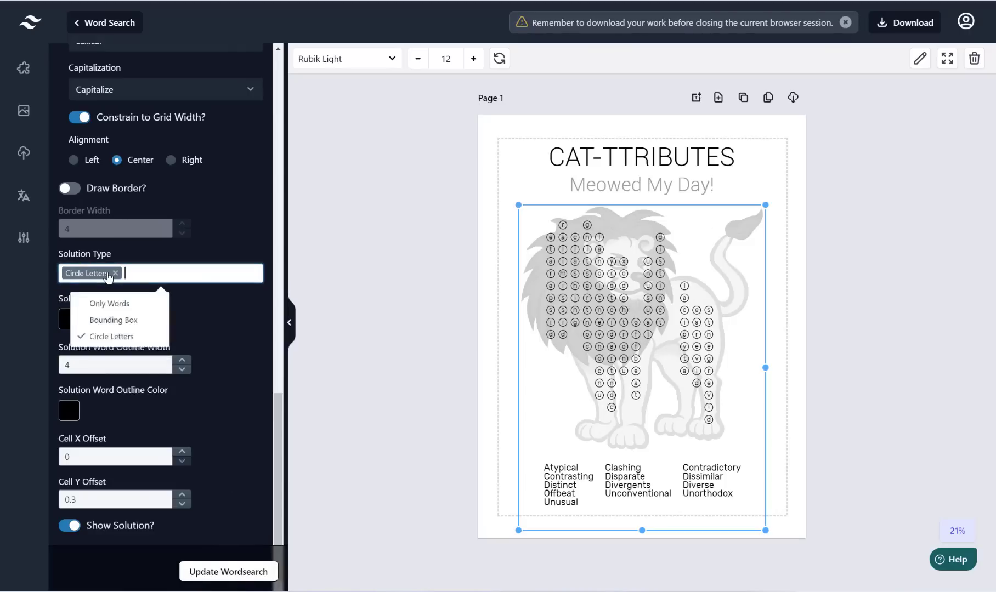
click(252, 574)
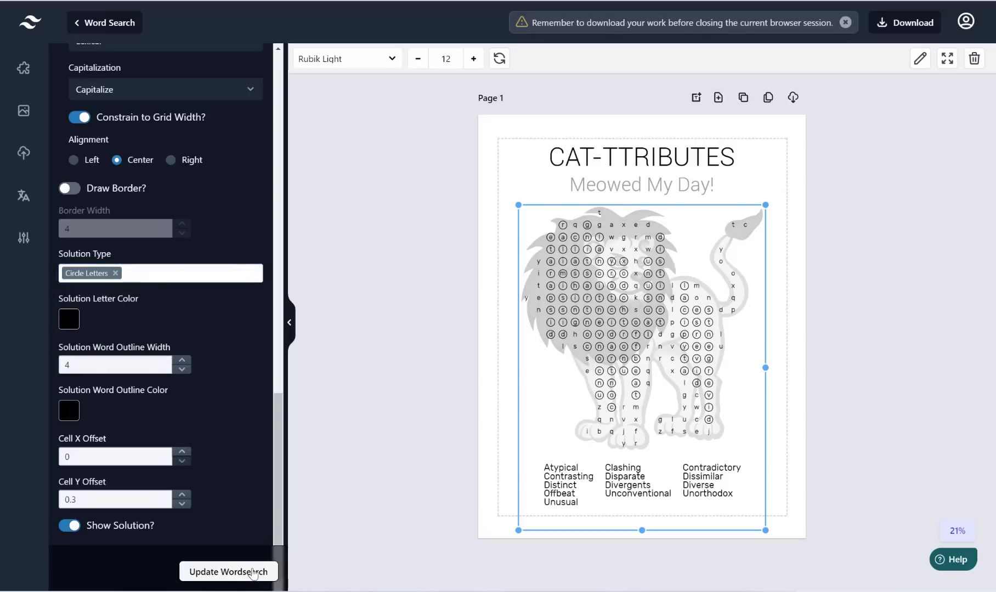
click(115, 273)
click(113, 307)
click(249, 572)
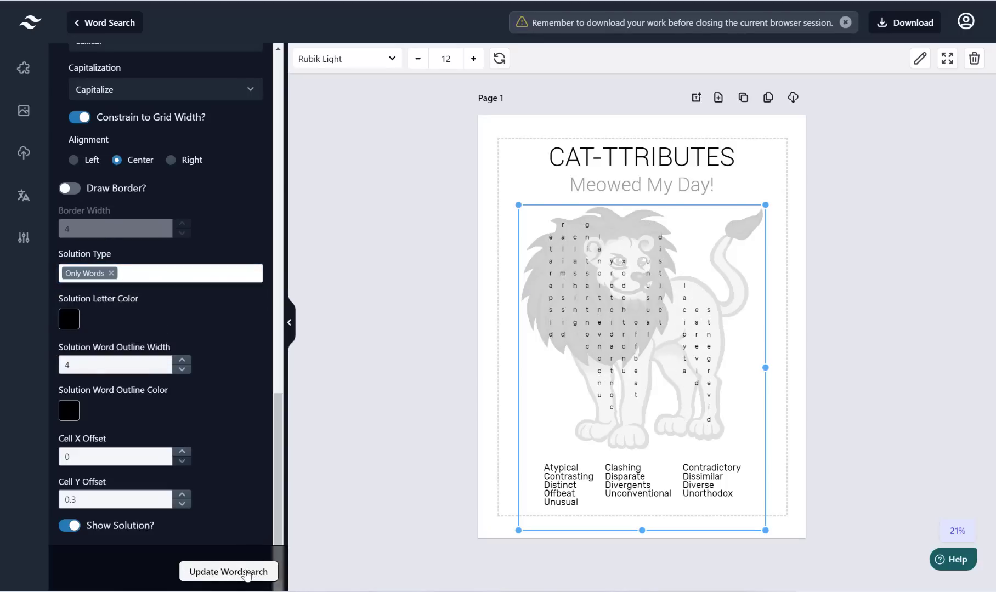
click(111, 273)
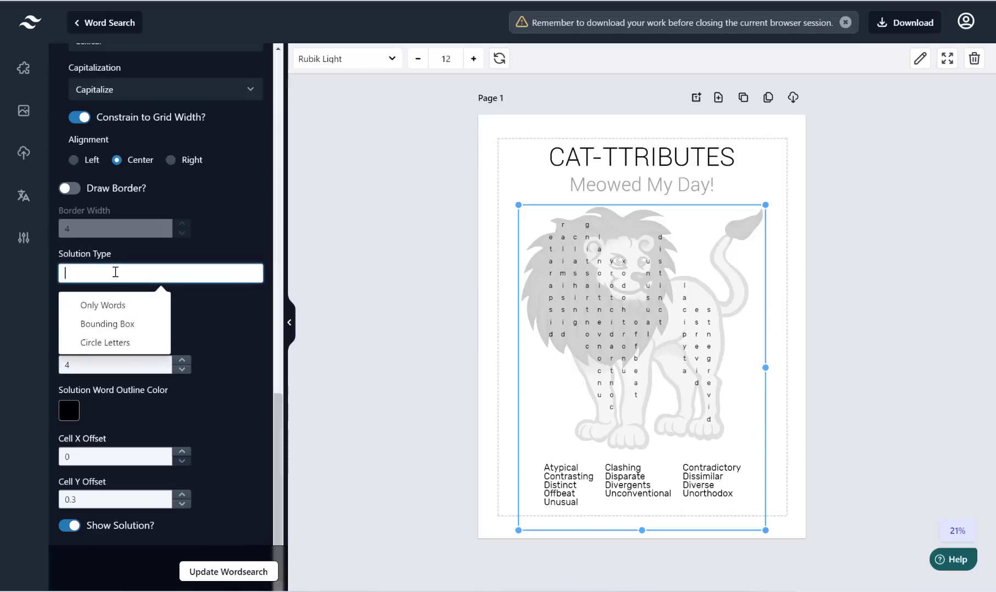
click(128, 333)
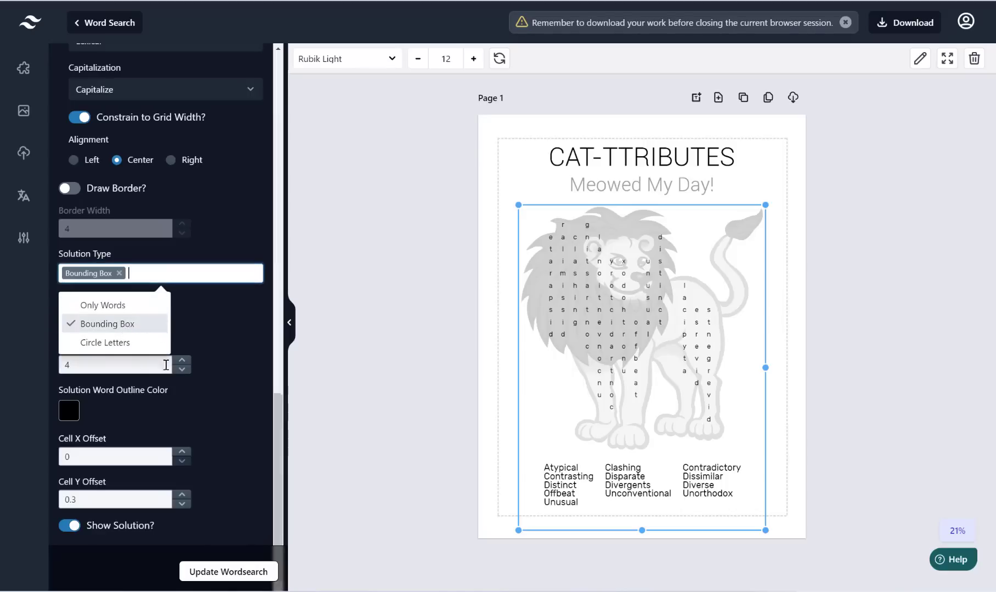
click(244, 572)
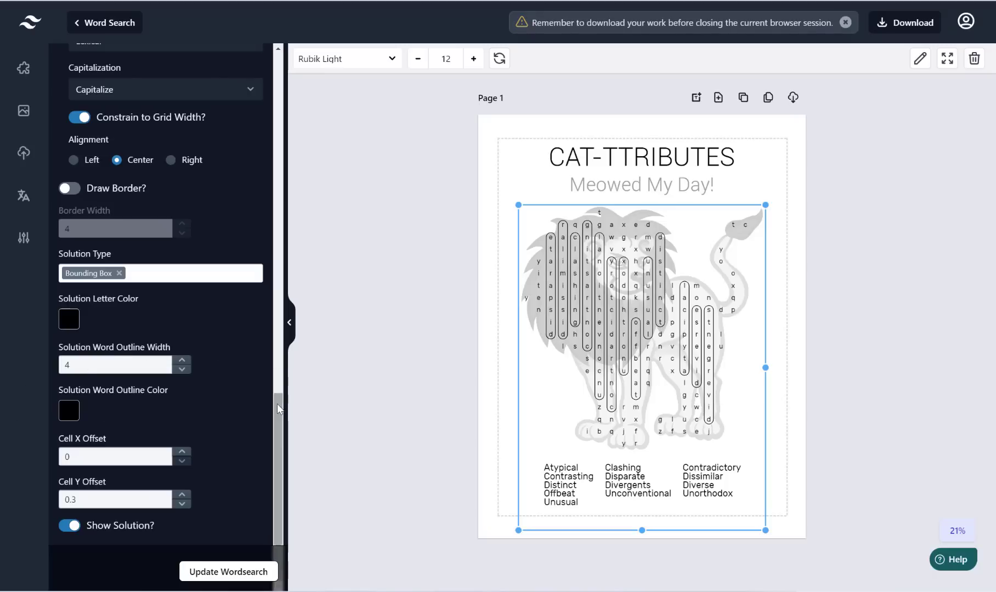
Step: Change Solution Word Outline Width to 8 and regenerate the lion puzzle
click(182, 359)
click(181, 360)
click(181, 359)
click(181, 360)
drag(93, 366, 1, 369)
text(8)
click(218, 573)
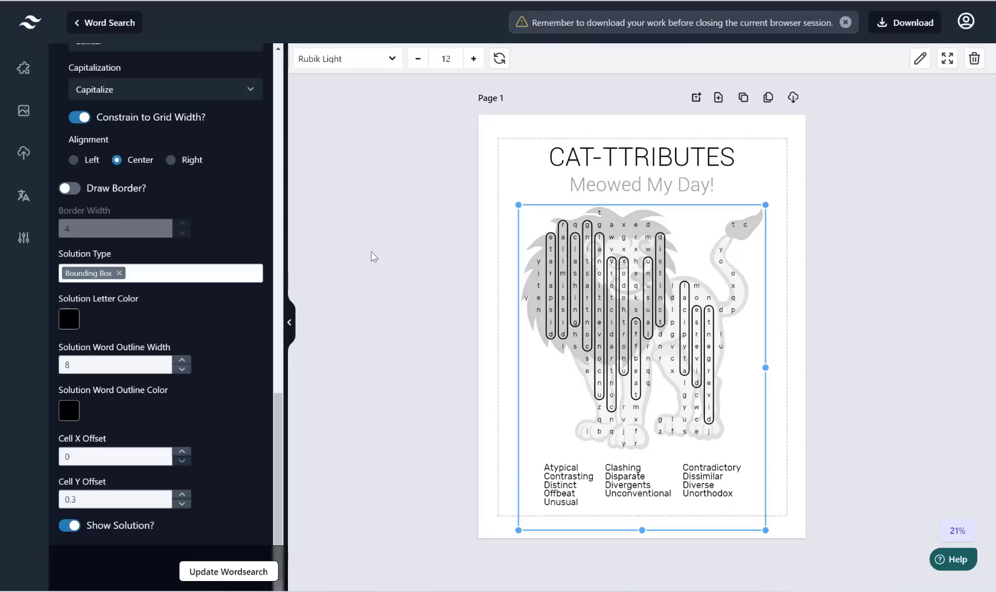
Step: Delete the Meowed My Day! subtitle and move the puzzle up under the title
click(441, 163)
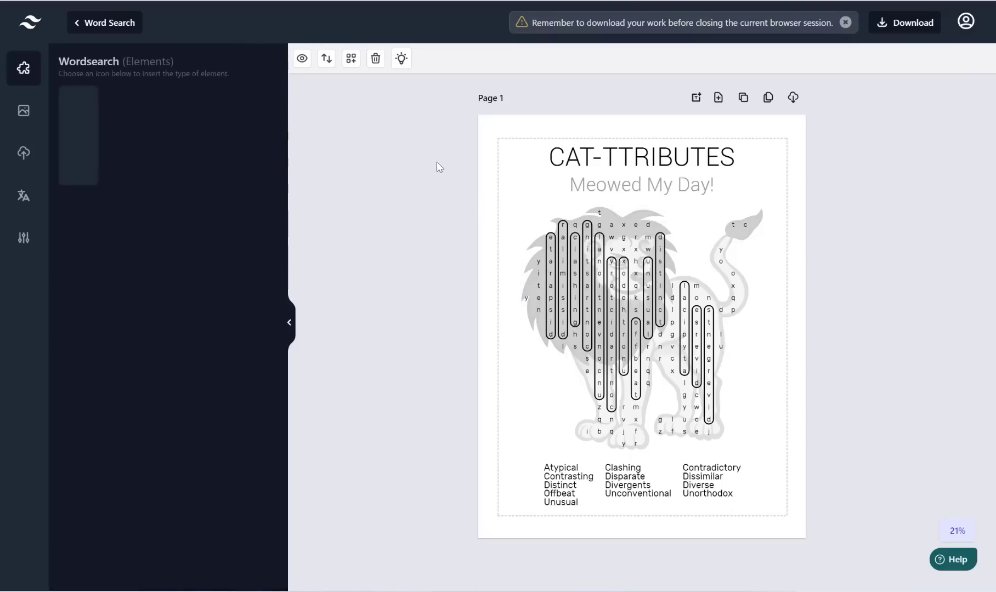
click(713, 410)
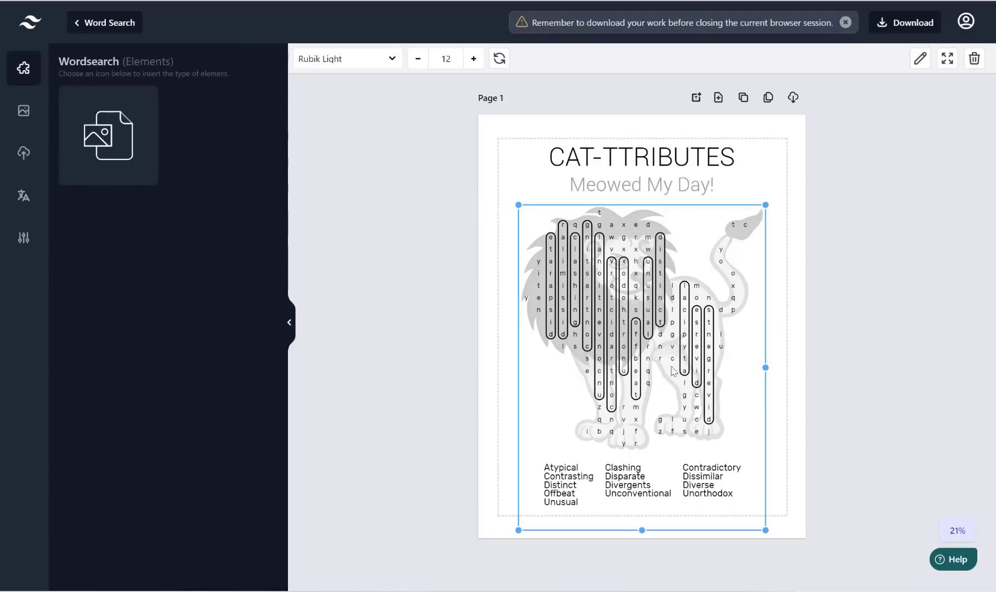
click(654, 191)
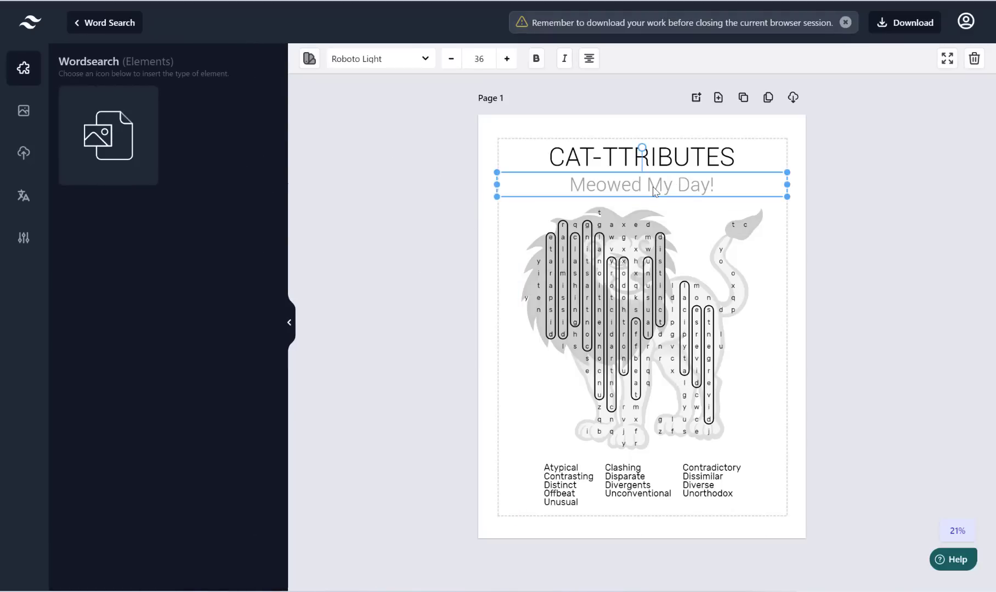
key(Delete)
drag(637, 291, 636, 264)
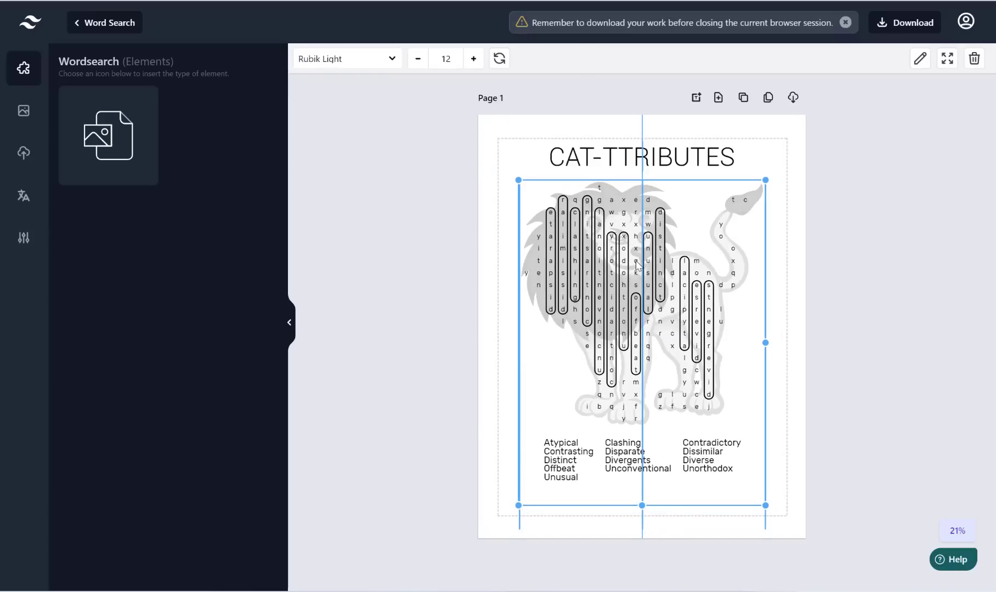
Step: Replace the CAT-TTRIBUTES title text with LION WORD SEARCH
click(665, 158)
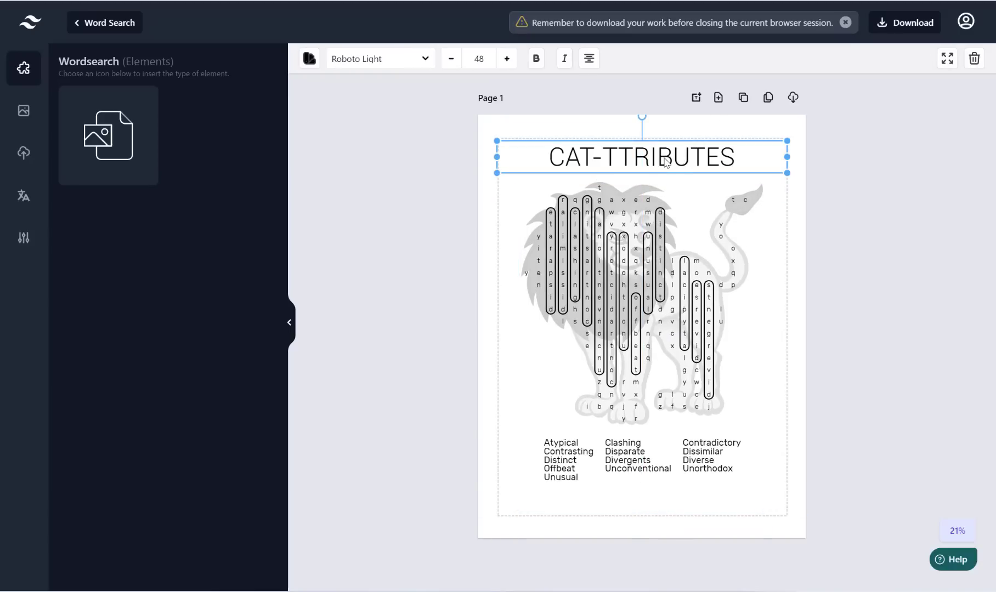
double_click(664, 158)
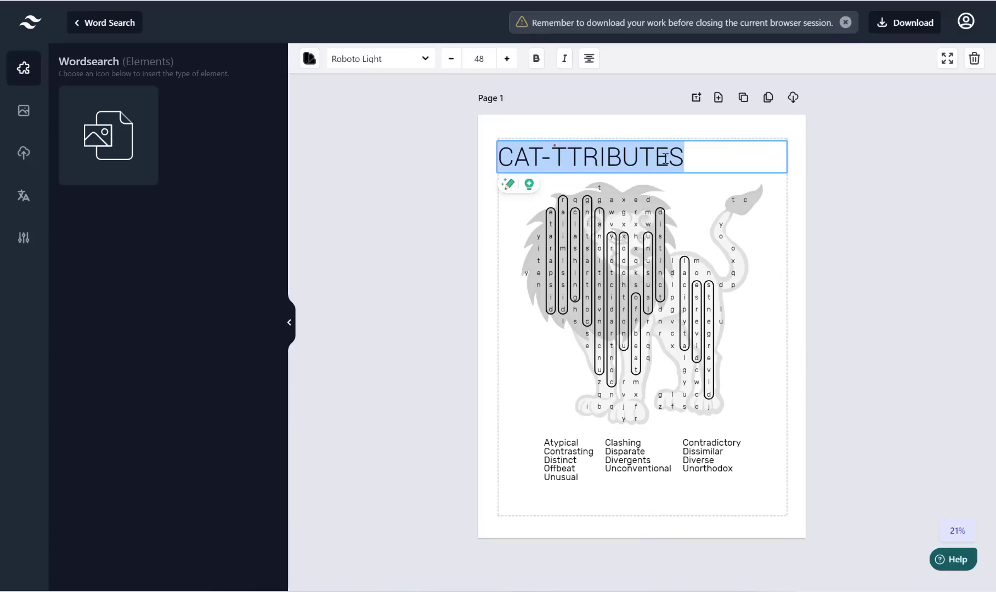
text(LION WORD SEARCH)
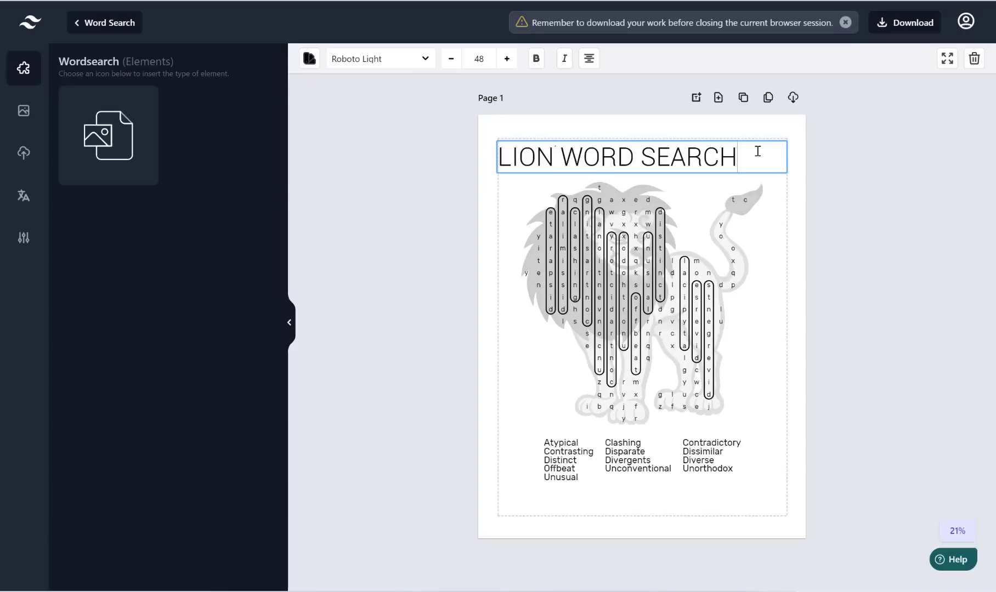
drag(757, 151, 485, 161)
Step: Change the LION WORD SEARCH title's font to Athiti Bold
click(485, 160)
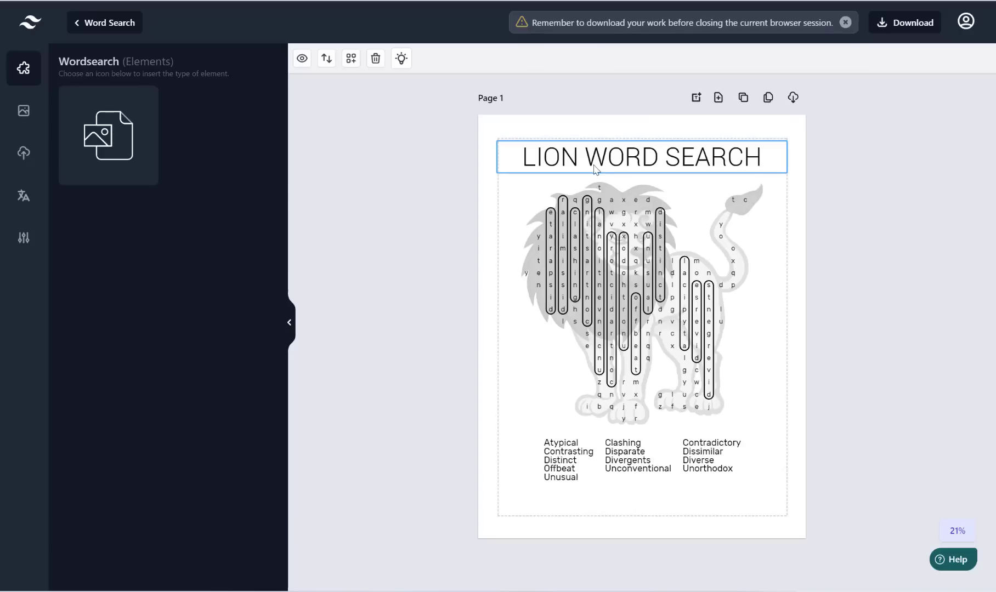
click(539, 143)
mouse_move(554, 161)
mouse_down()
mouse_move(553, 176)
mouse_move(555, 164)
mouse_up()
double_click(612, 161)
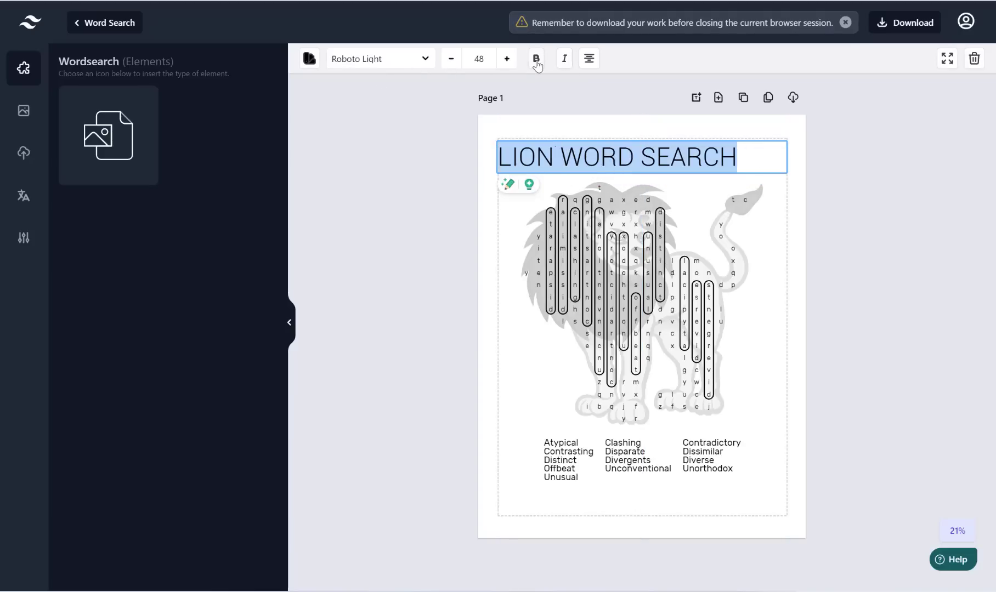
click(426, 63)
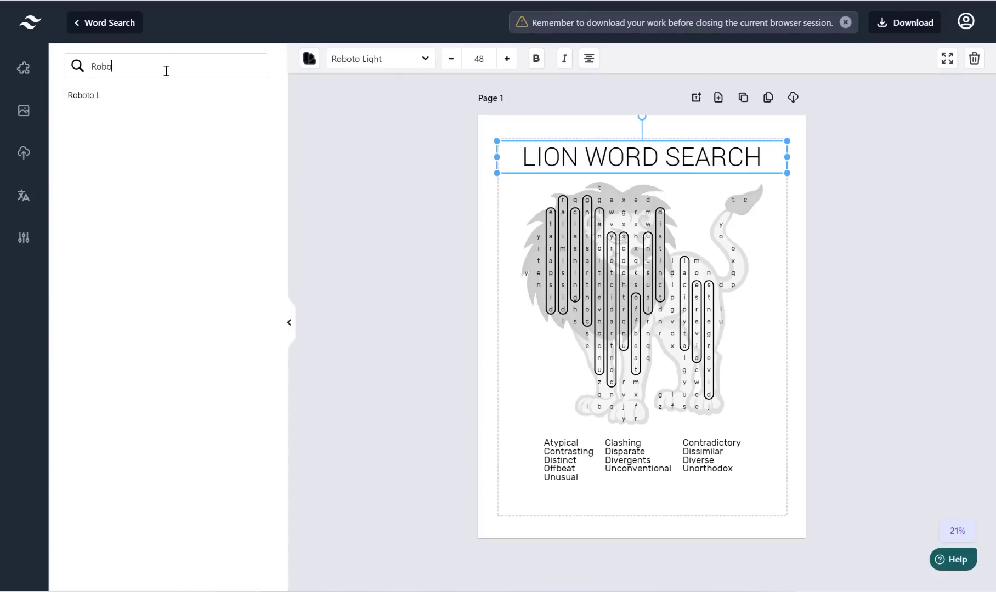
key(BackSpace)
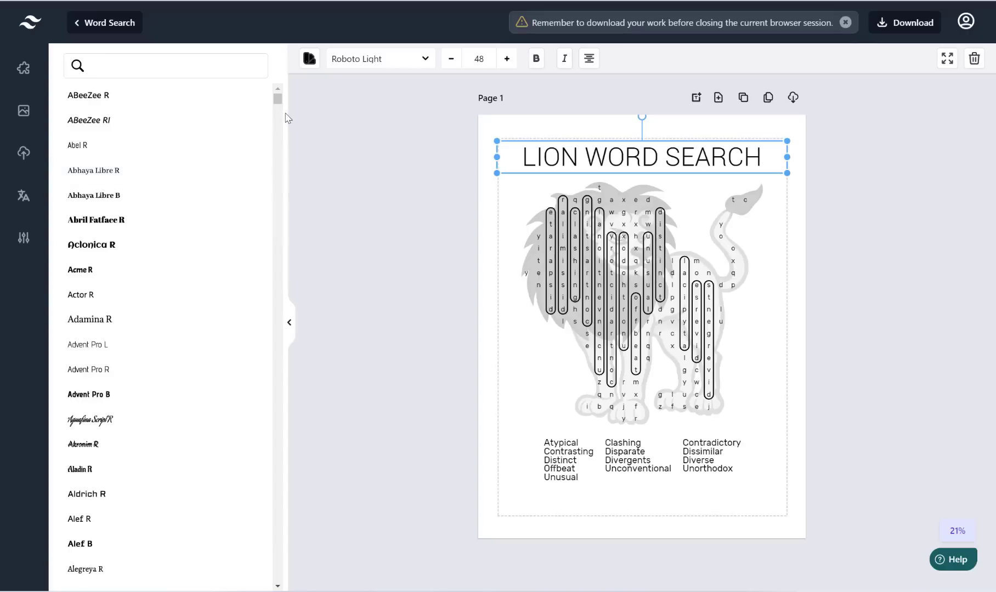
drag(279, 102, 277, 142)
scroll(150, 273, down, 5)
scroll(173, 173, up, 3)
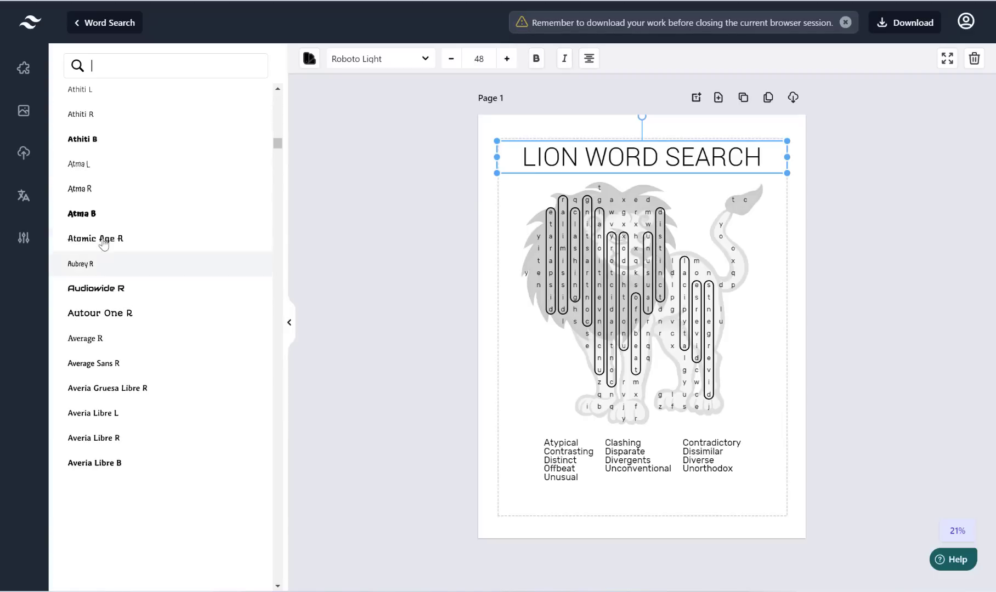
click(105, 139)
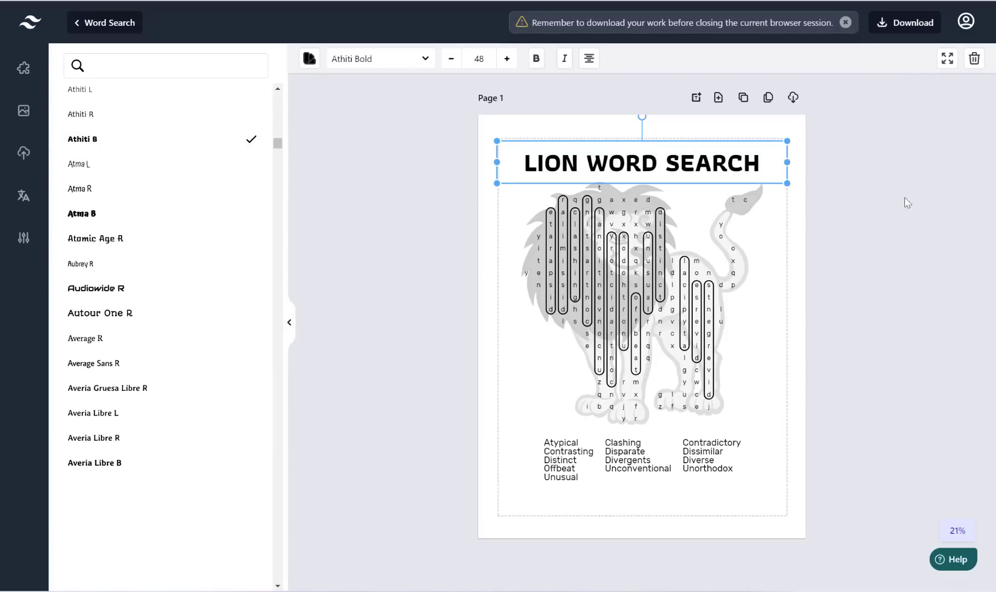
click(950, 232)
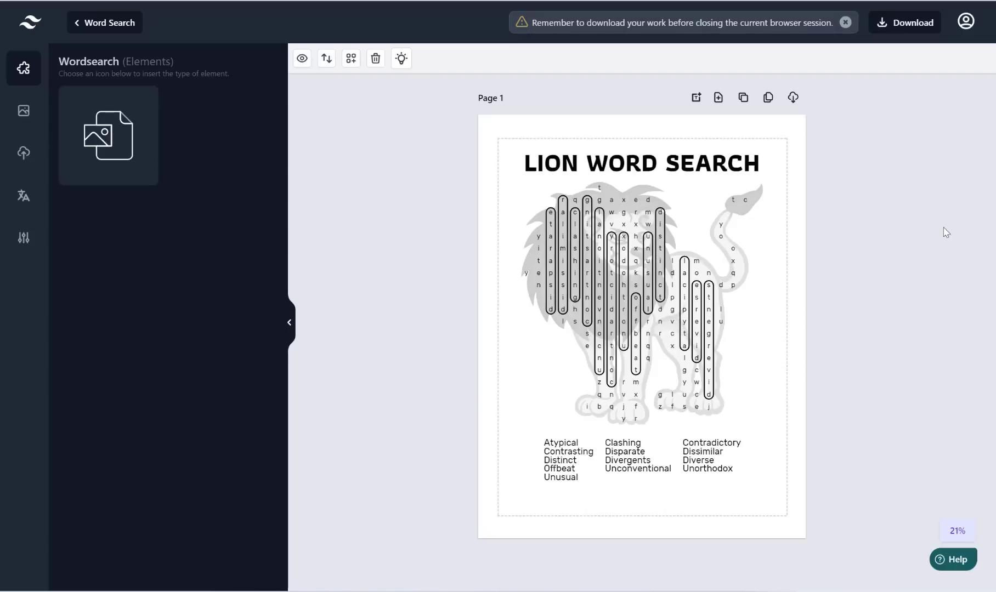
Step: In the puzzle's settings, switch off Show Solution? and update the lion wordsearch
click(678, 268)
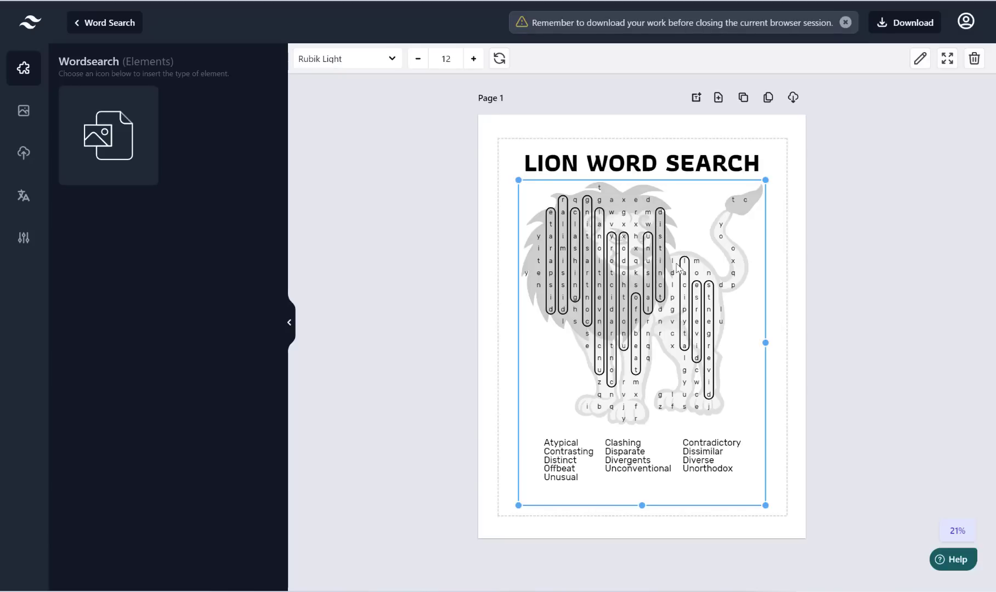
right_click(648, 254)
click(695, 362)
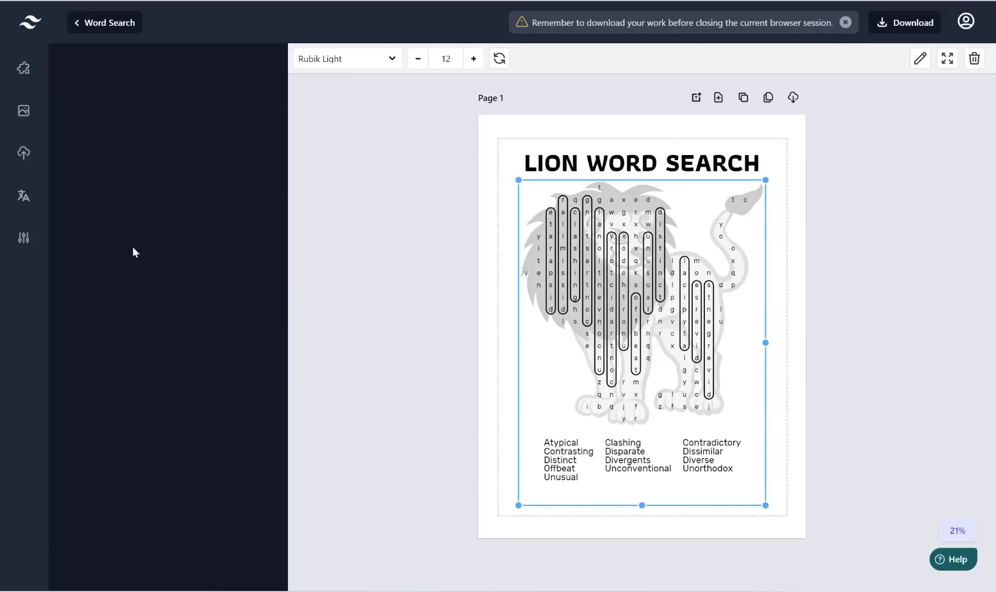
scroll(155, 238, down, 10)
scroll(157, 238, down, 4)
scroll(104, 510, down, 1)
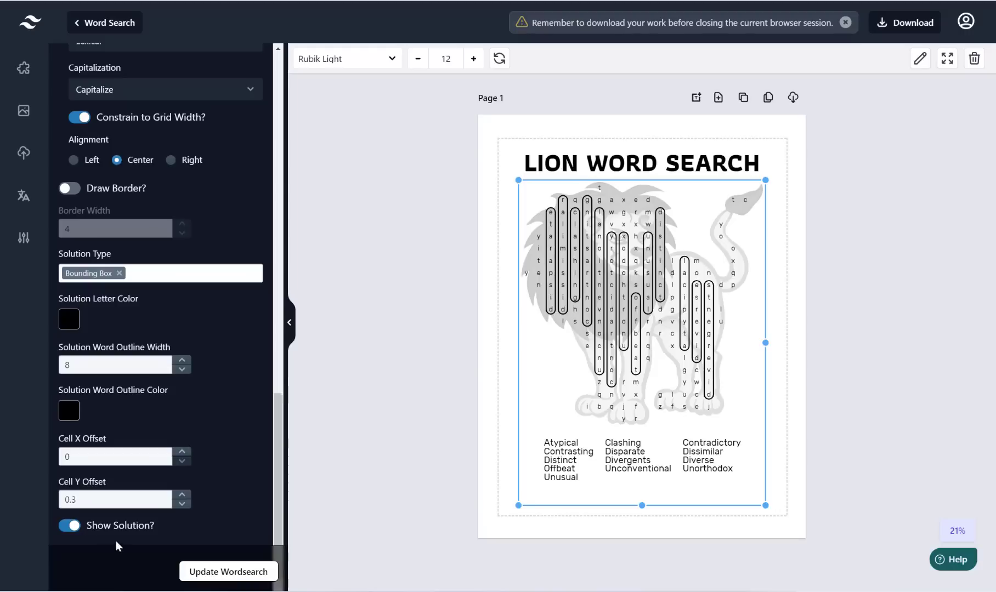
click(70, 525)
click(233, 573)
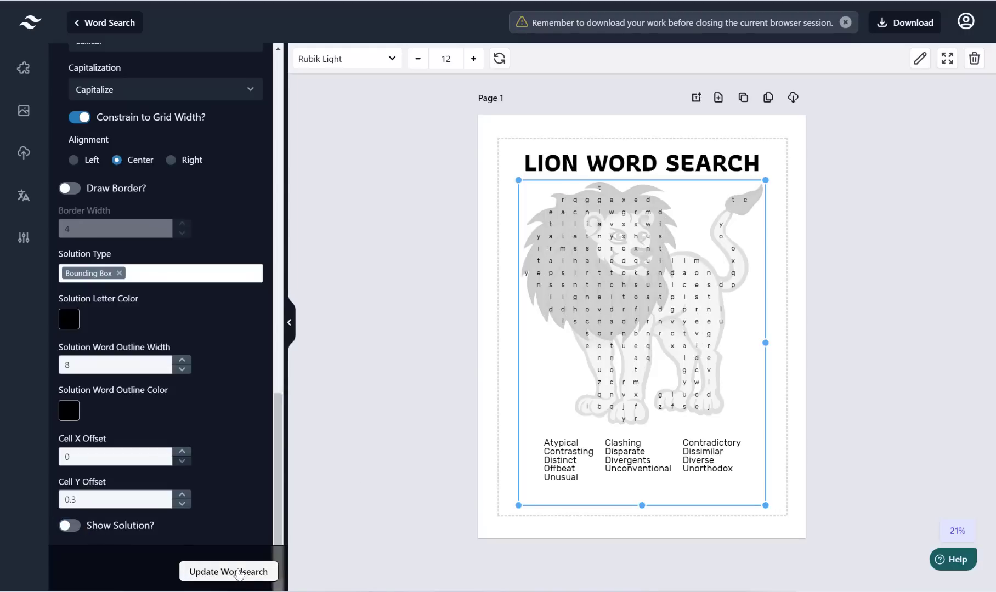
click(421, 238)
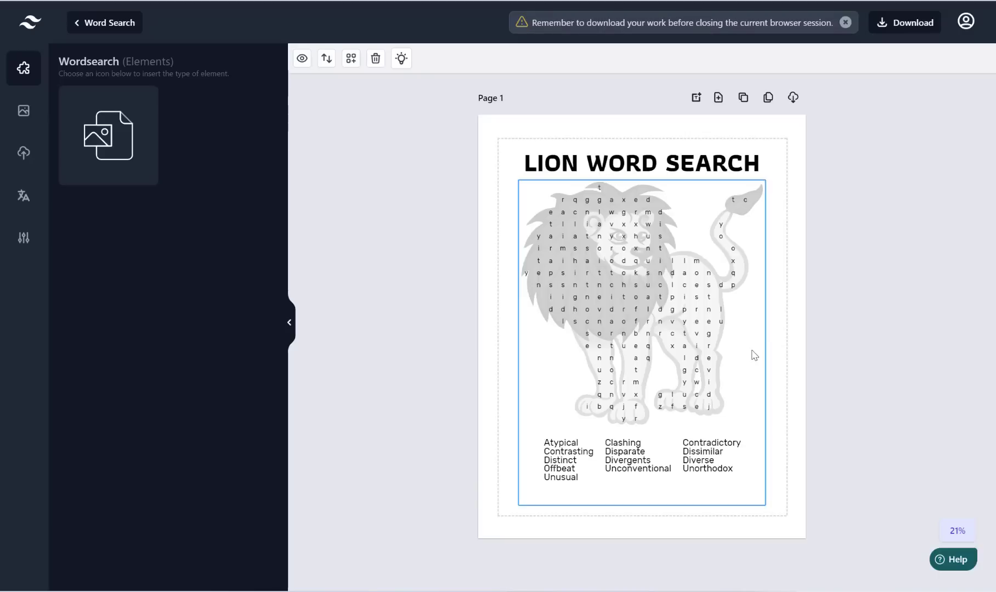
Step: Choose Shape Wordsearch Clone from the Bulk Clone Options
click(768, 99)
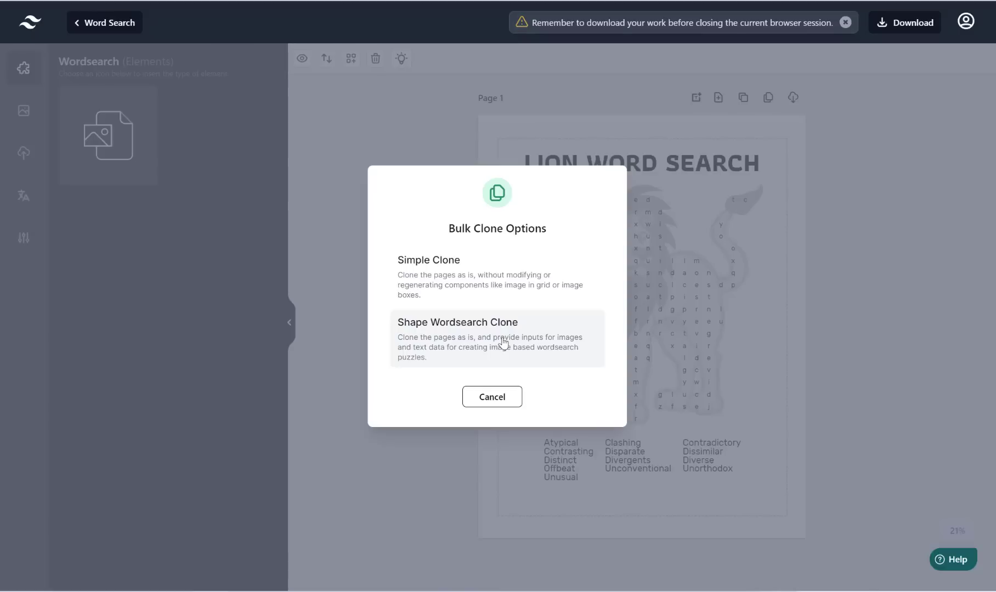
click(525, 341)
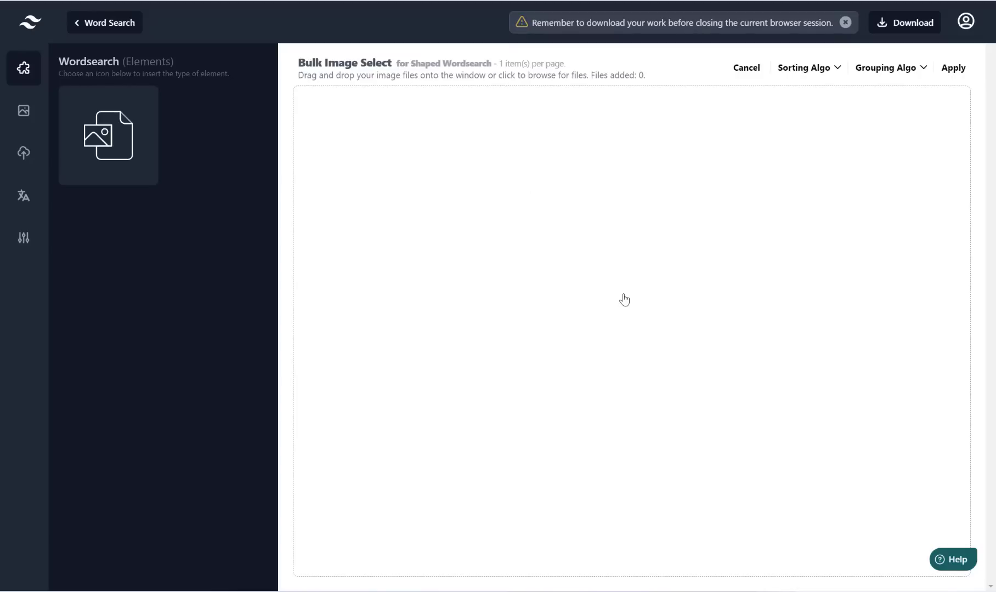
Step: Open the image file picker and go to the animals folder in Downloads
click(501, 208)
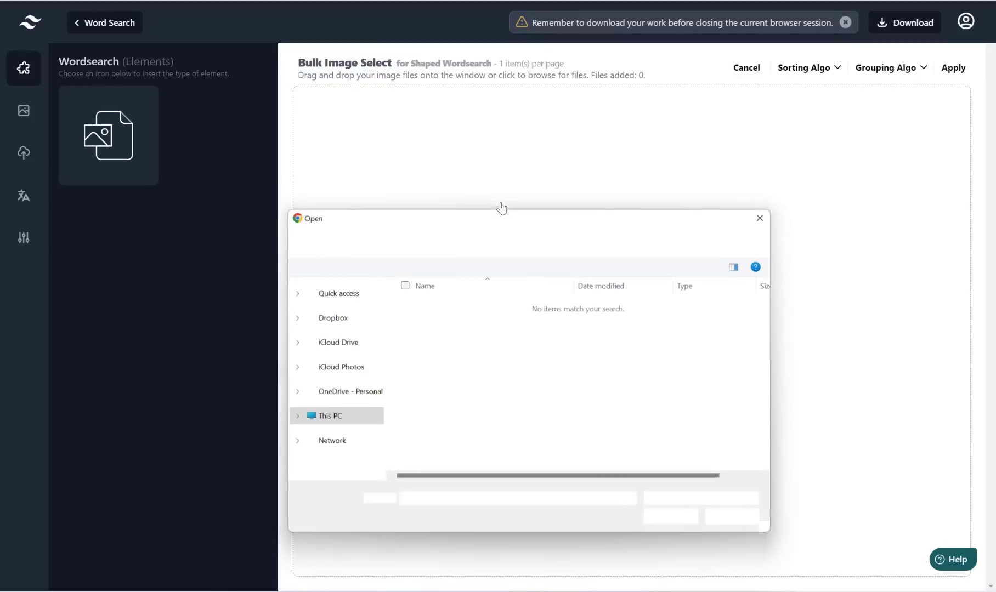
click(454, 242)
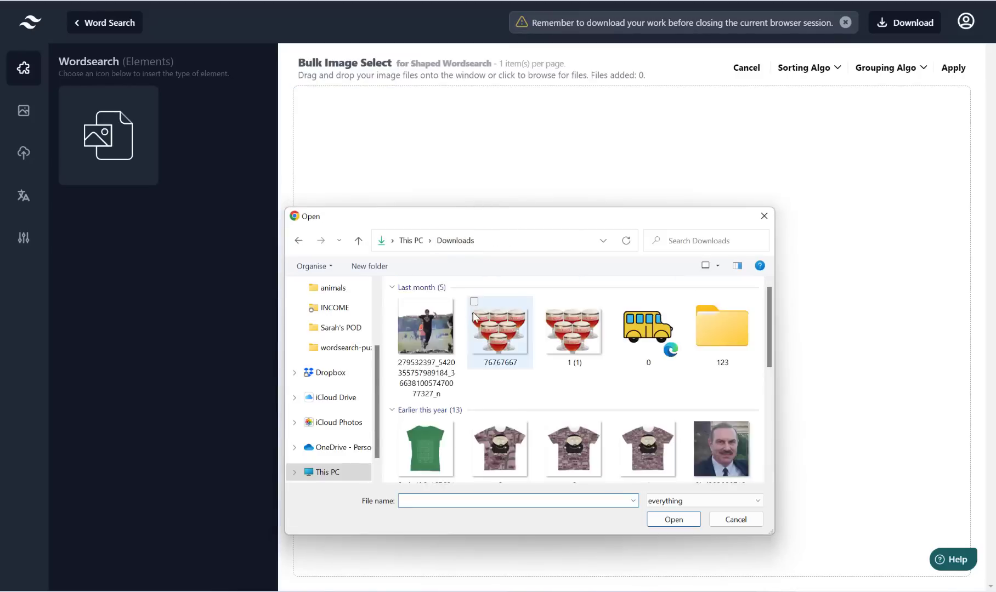
click(339, 291)
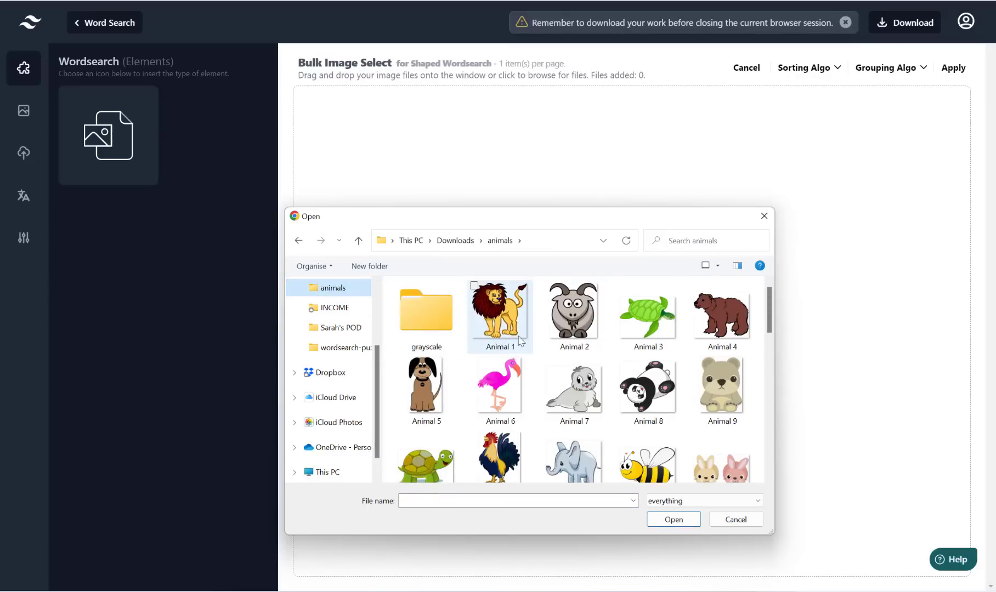
Step: Select the ten images Animal 1 through Animal 10
click(520, 323)
ctrl+click(575, 325)
ctrl+click(647, 324)
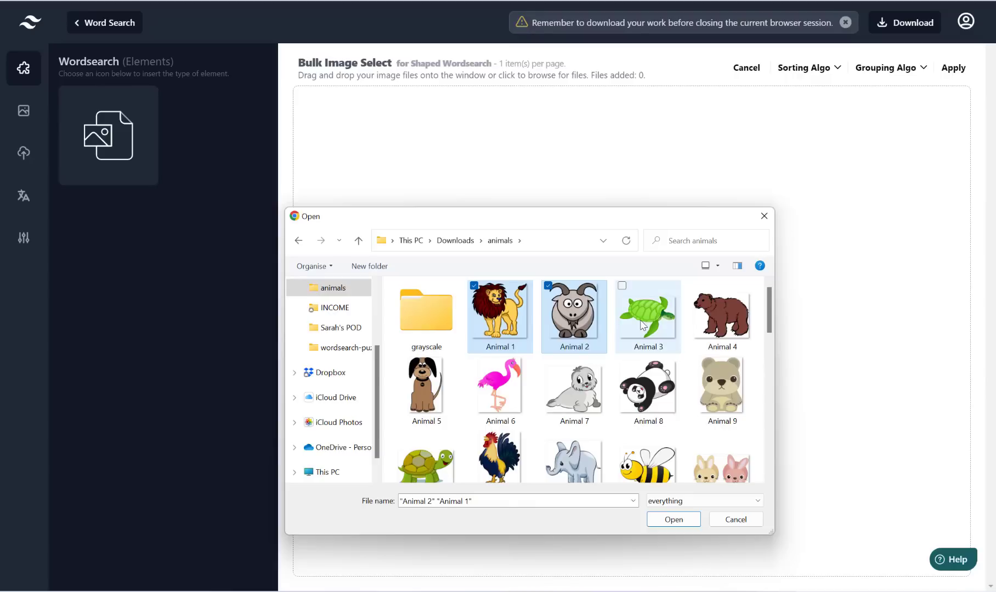
ctrl+click(728, 329)
ctrl+click(452, 377)
ctrl+click(507, 389)
ctrl+click(573, 386)
ctrl+click(647, 386)
ctrl+click(721, 386)
ctrl+click(434, 473)
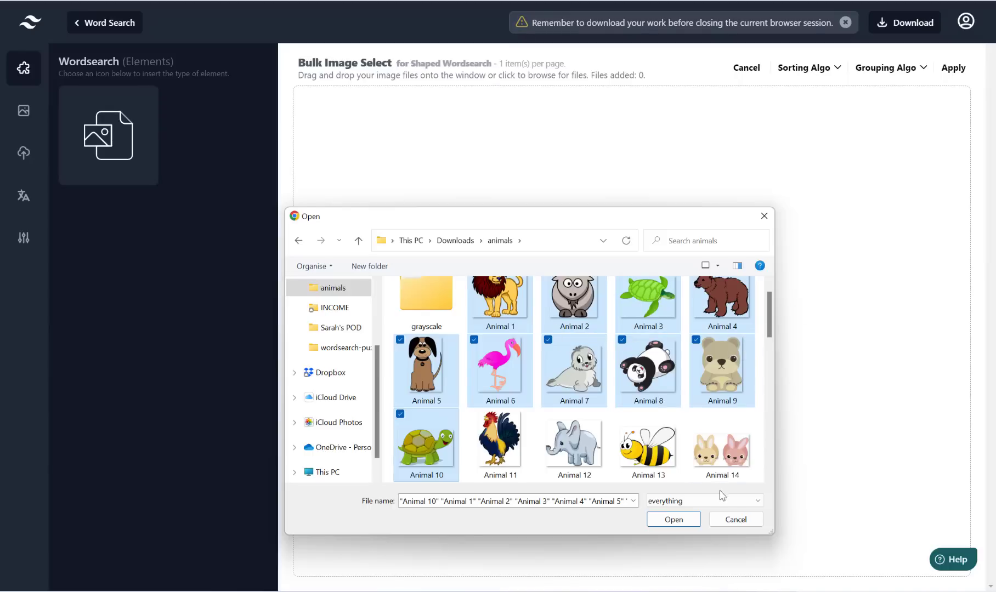
Step: Cancel the Open dialog and scroll through the FreeCommander Summary page
click(735, 520)
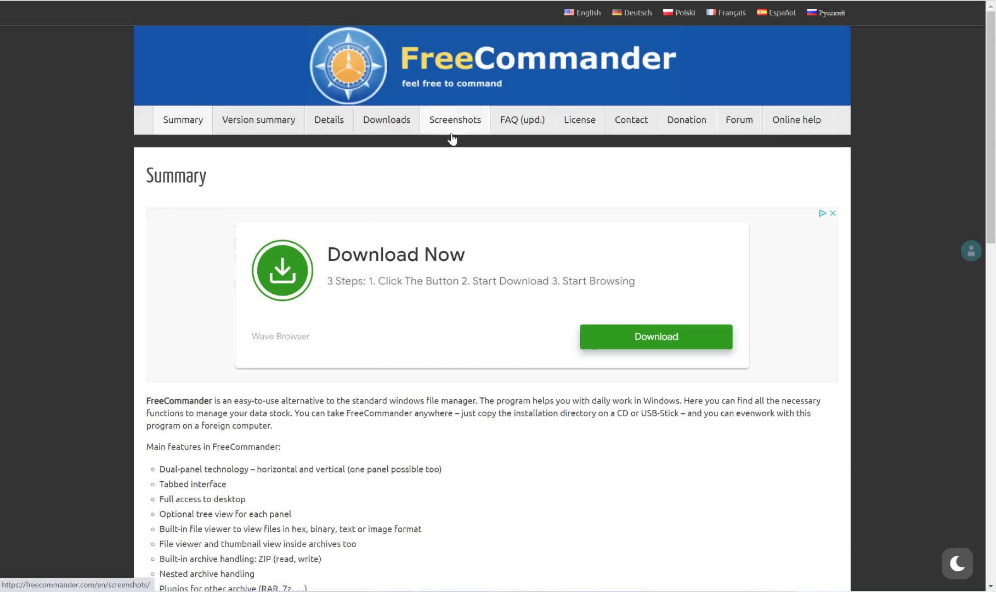
scroll(449, 132, down, 13)
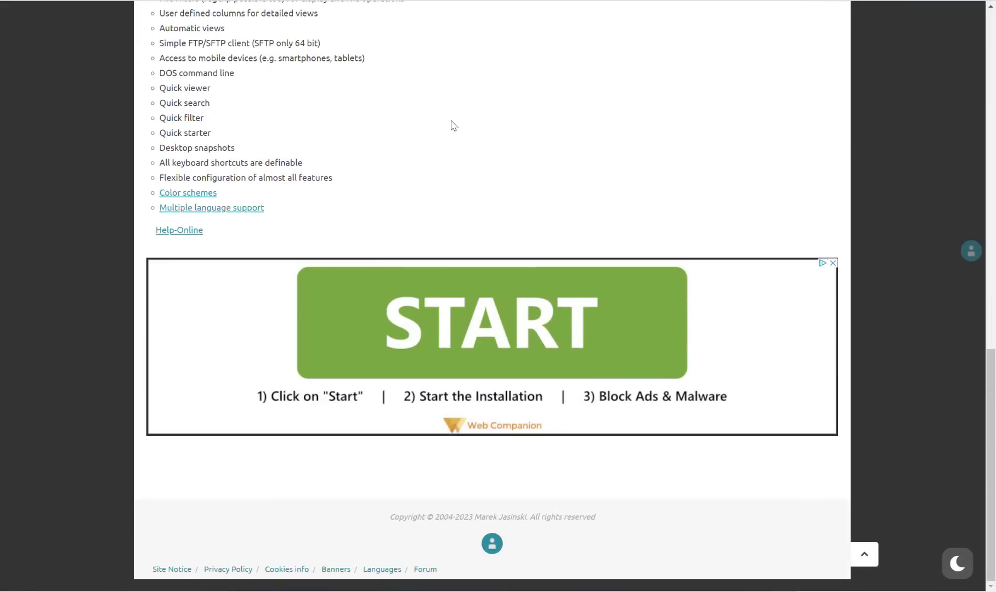
scroll(450, 126, up, 15)
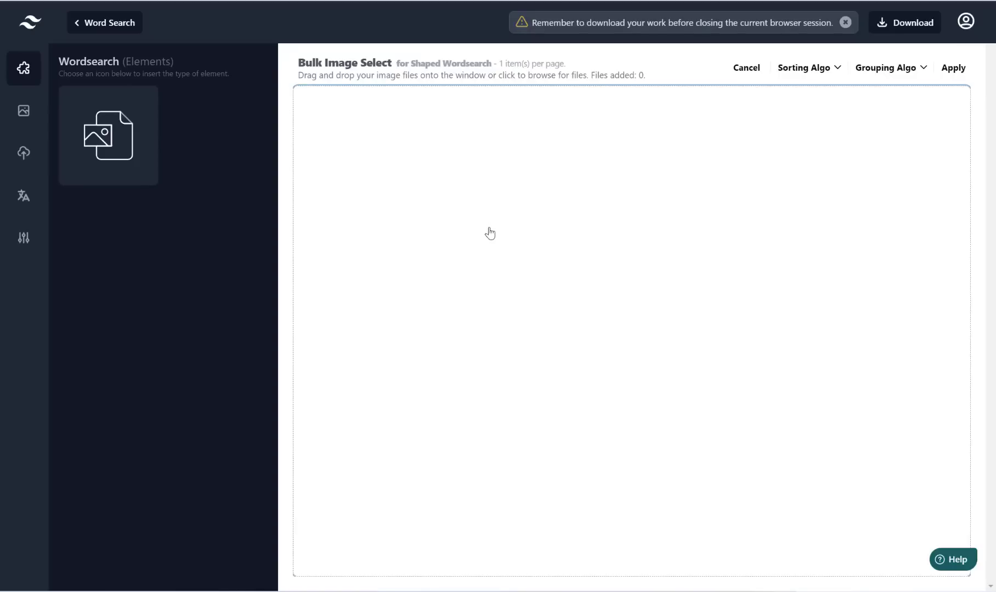
Step: In FreeCommander, select all animals-folder files, then deselect 2023 Calendar.pptx, animals.xlsx, animals.zip and test.py
mouse_move(670, 583)
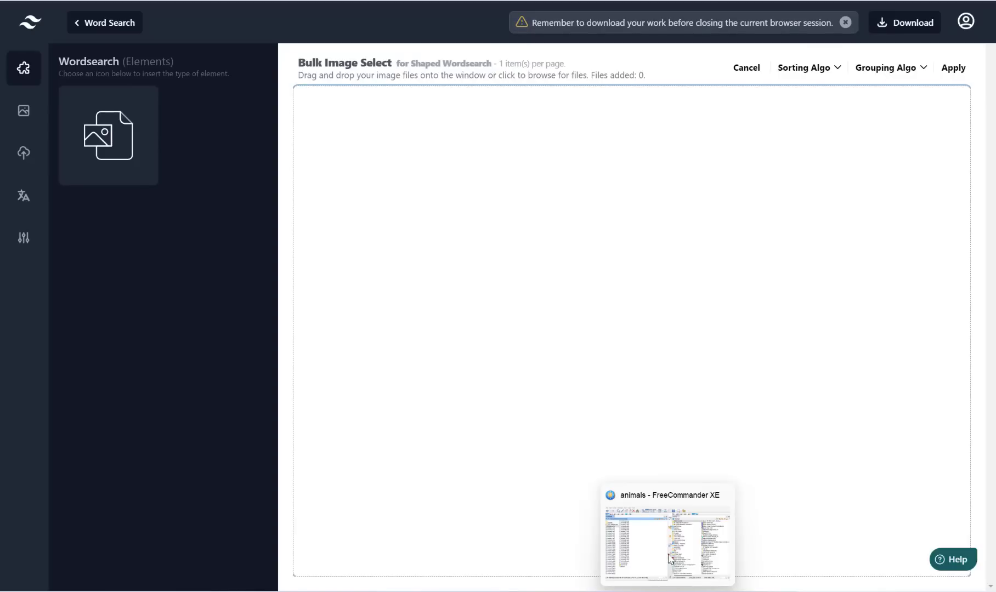
click(666, 540)
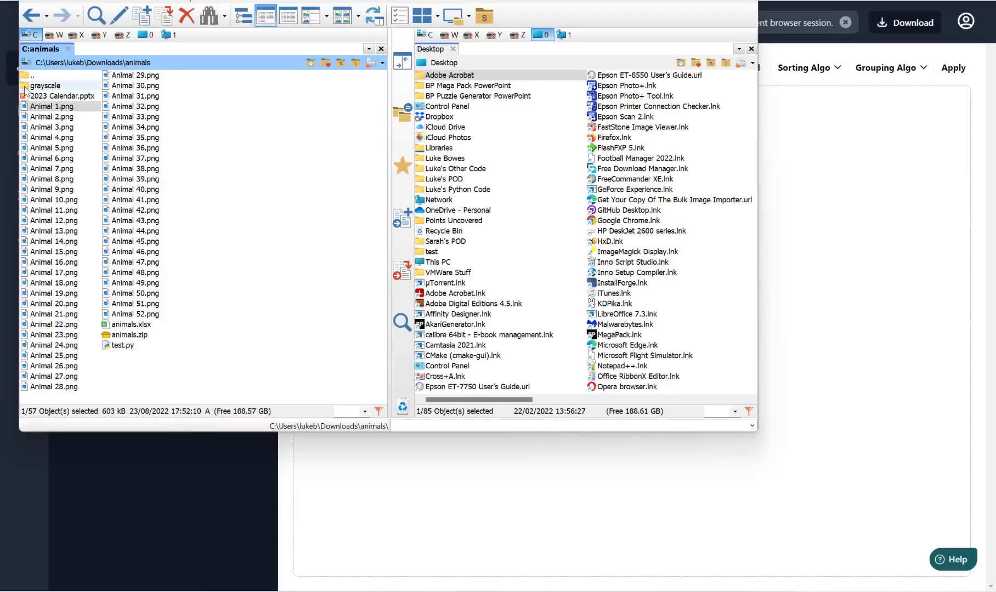
click(56, 118)
key(ctrl+a)
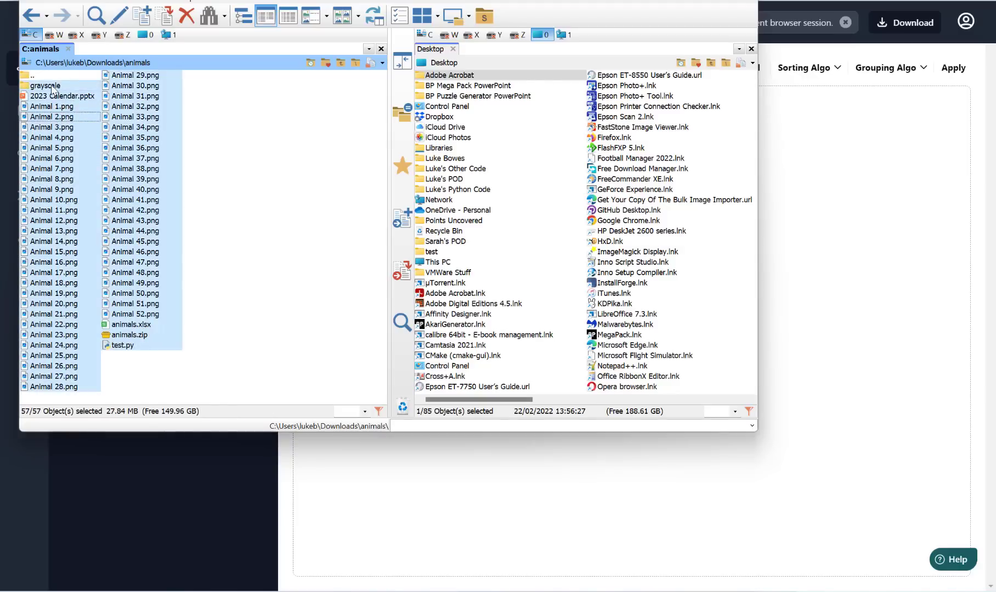
ctrl+click(53, 97)
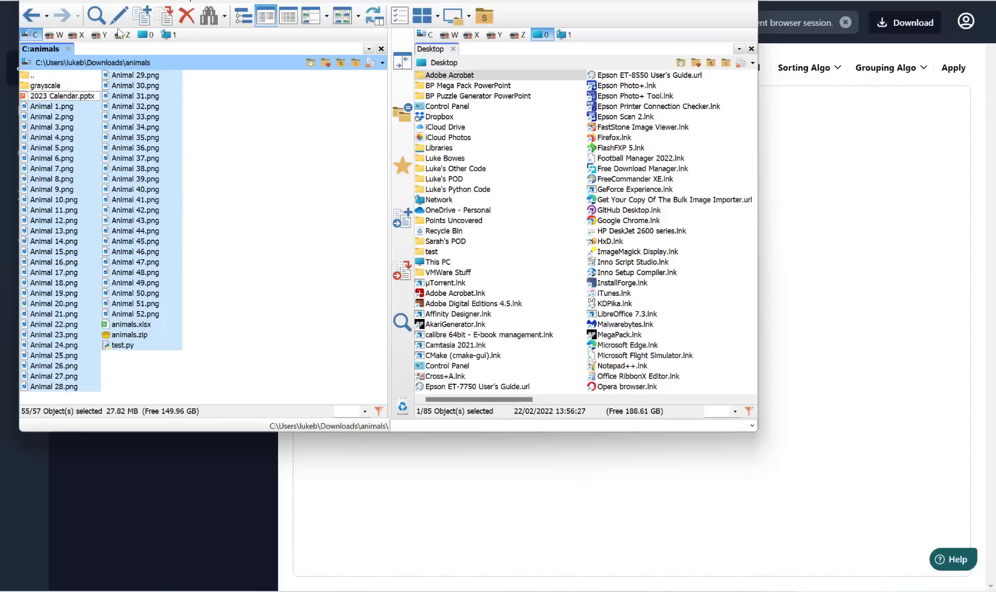
ctrl+click(142, 324)
ctrl+click(136, 336)
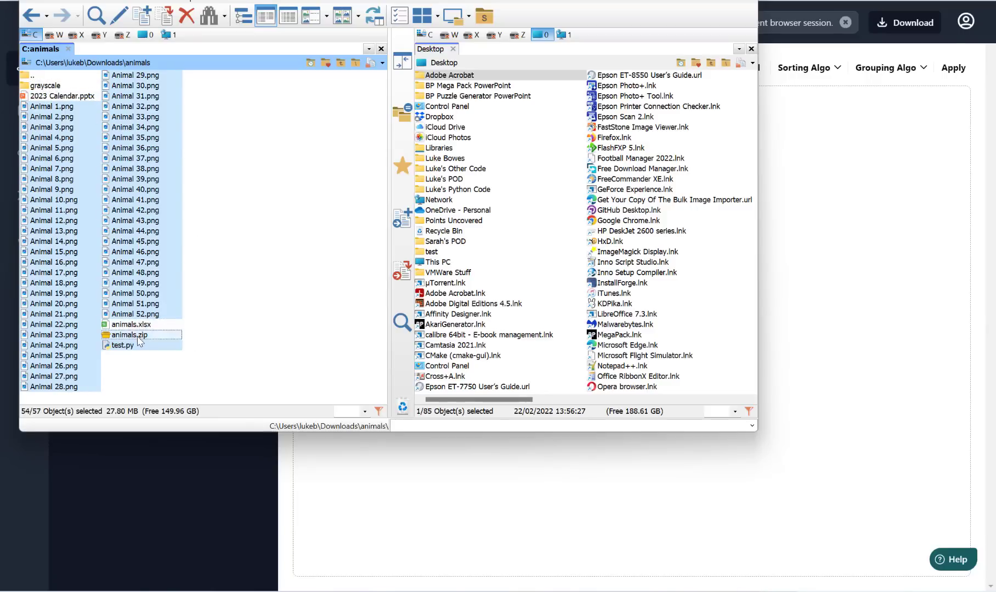
ctrl+click(134, 349)
ctrl+click(134, 348)
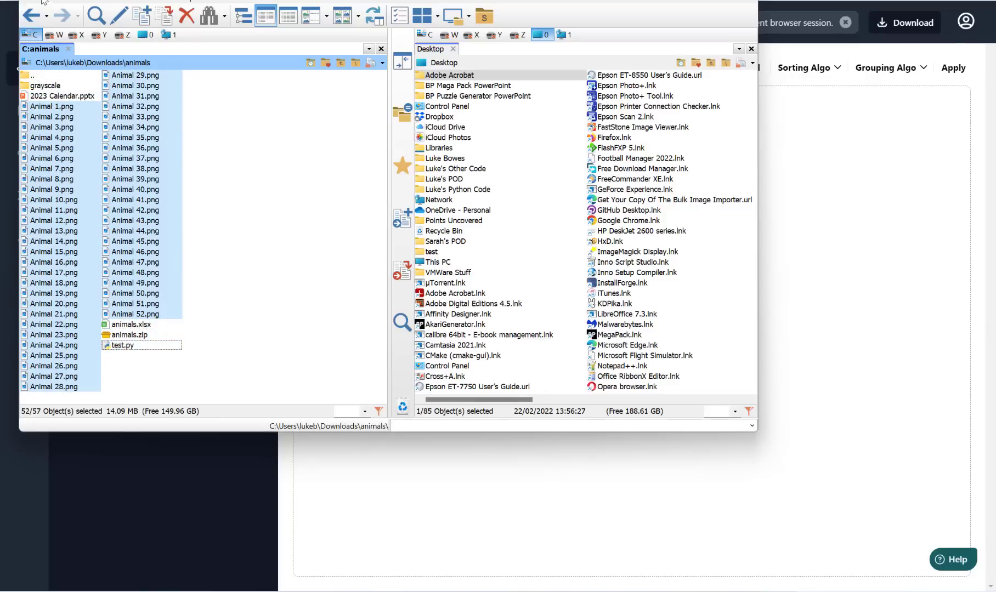
click(29, 2)
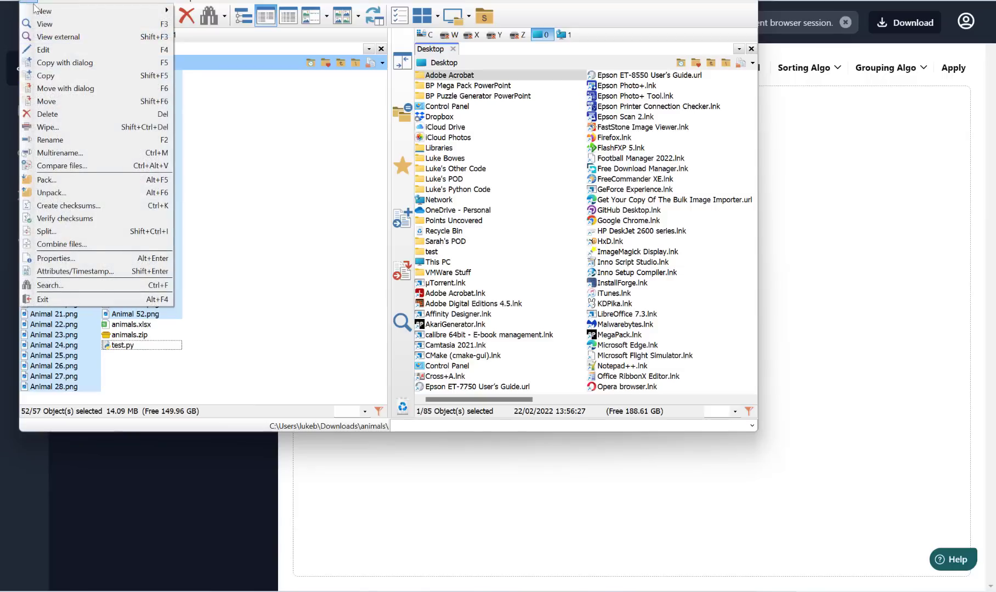
click(86, 140)
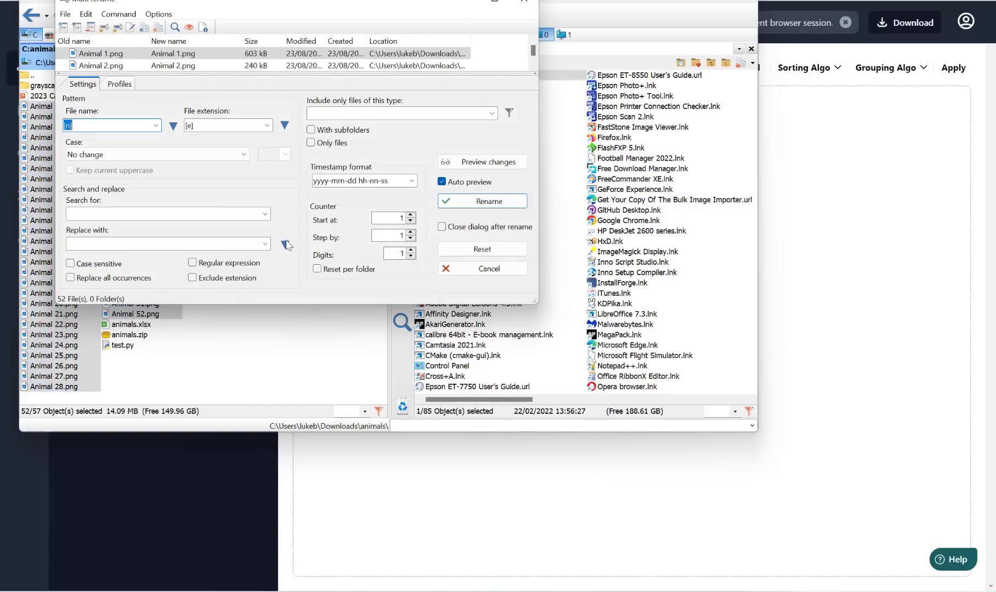
click(113, 127)
double_click(112, 126)
text(Geograp)
key(BackSpace)
text(hy)
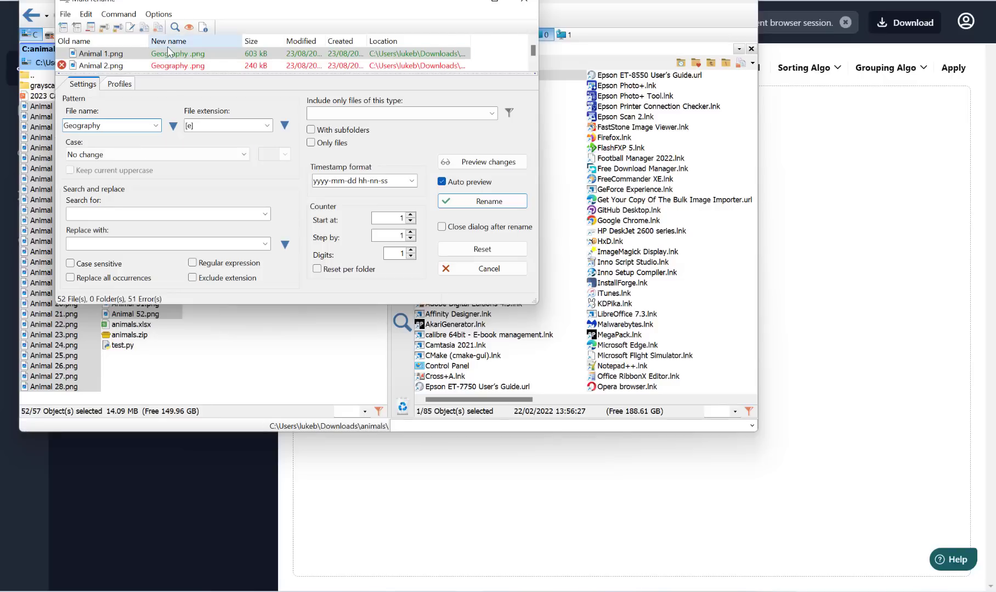
click(173, 128)
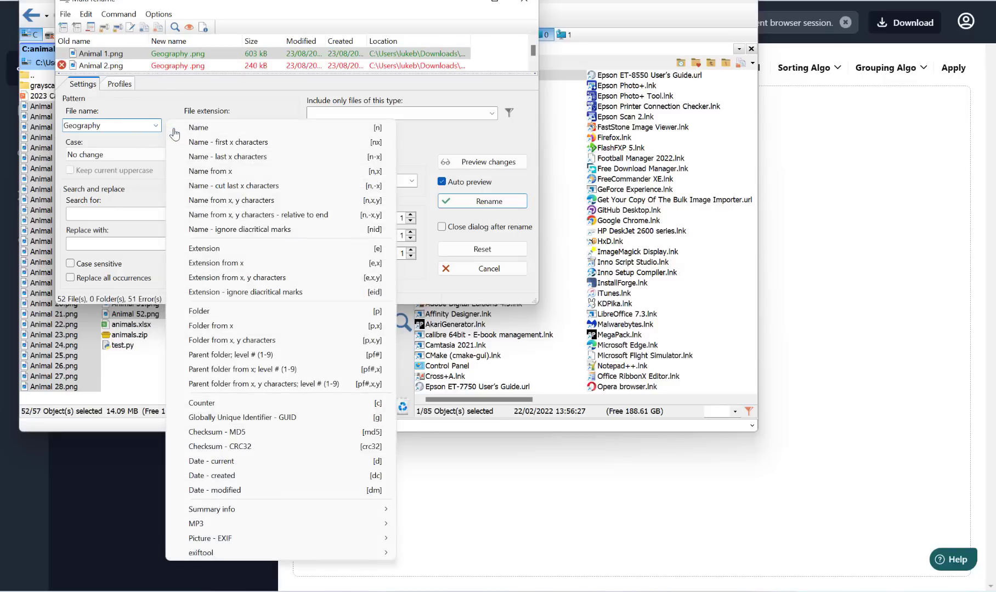
click(267, 404)
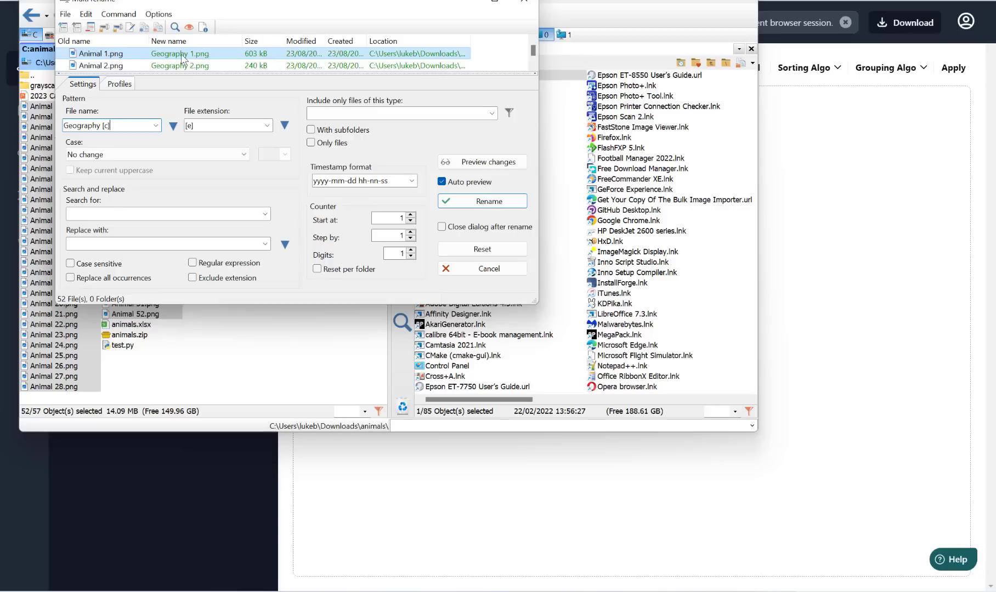
scroll(195, 61, down, 9)
scroll(200, 66, down, 7)
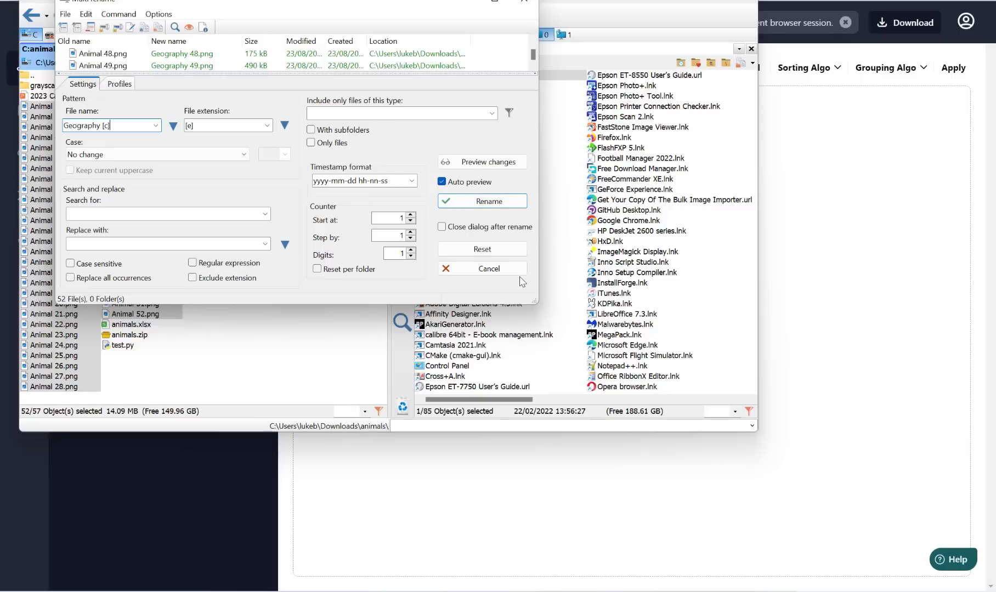
click(489, 268)
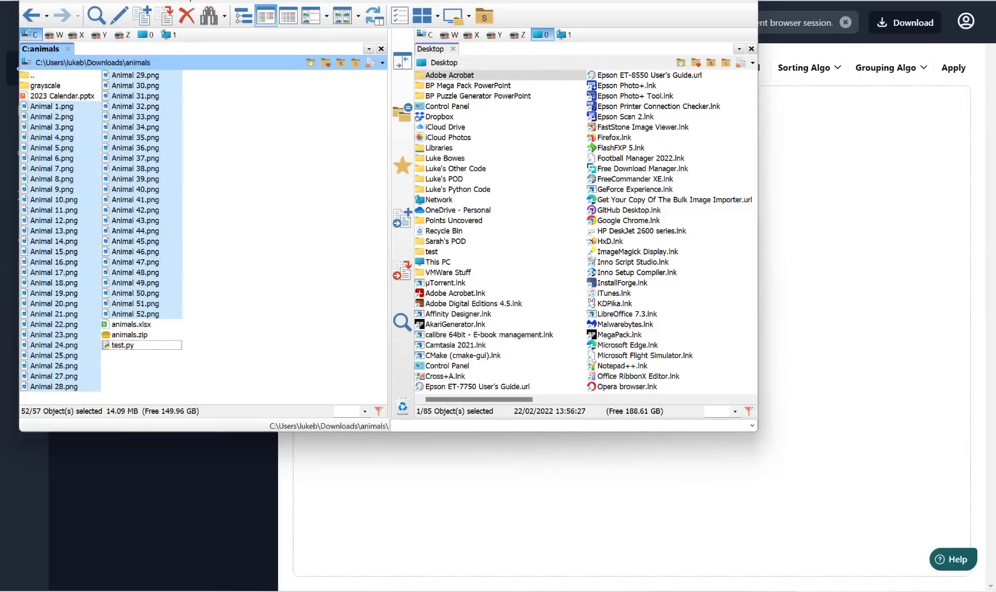
Step: Close FreeCommander XE and browse to the Downloads > animals folder for bulk image selection
click(744, 0)
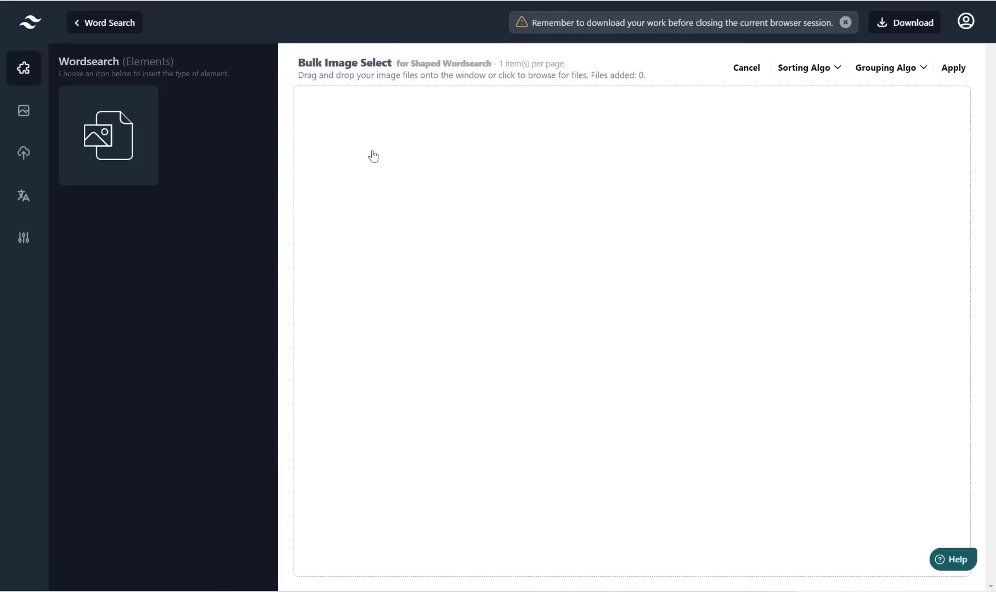
click(366, 154)
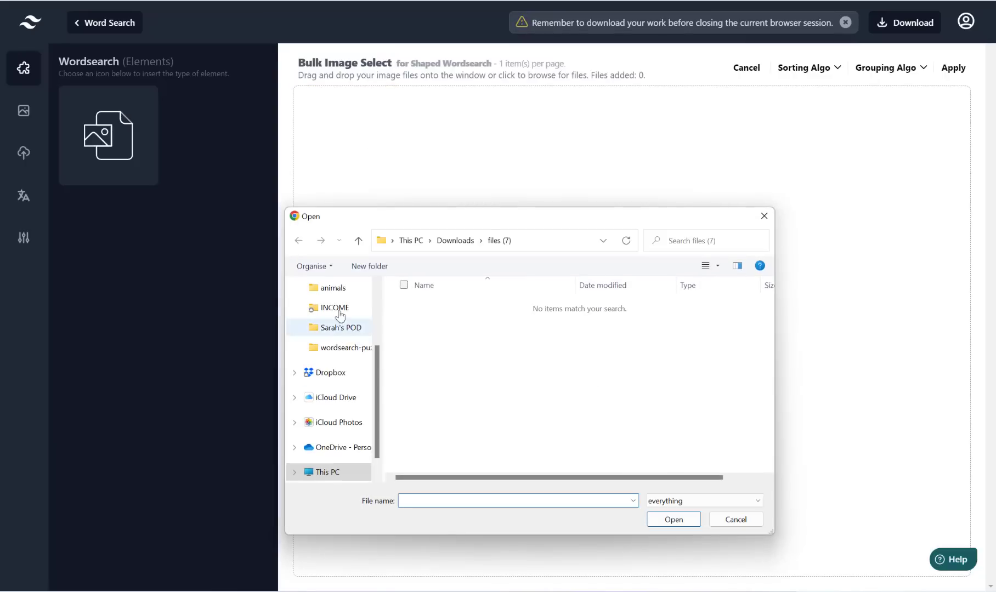
click(338, 287)
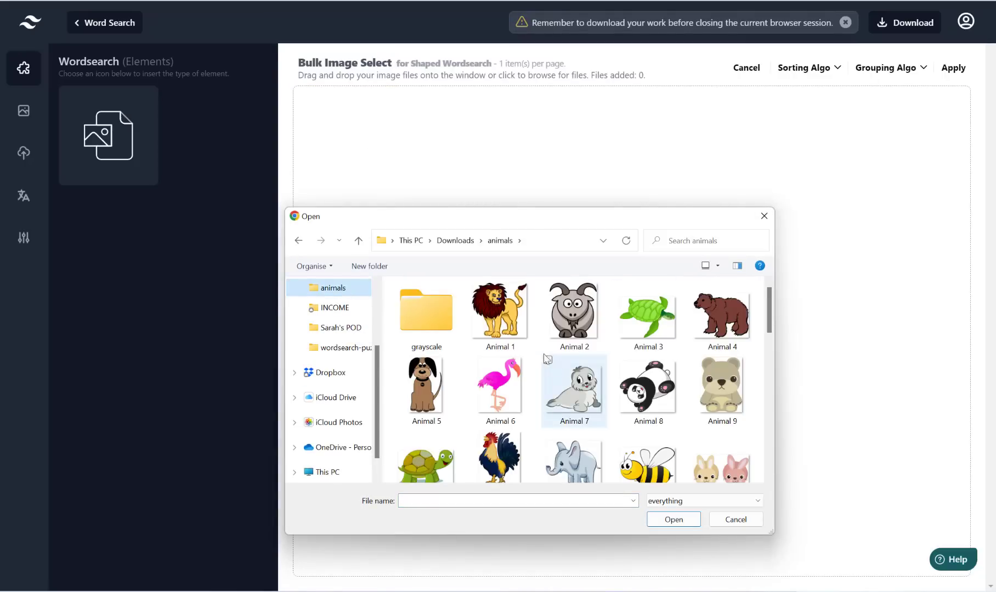
Step: Load the Animal 1 (lion) through Animal 10 (turtle) images and apply them
click(500, 321)
ctrl+click(580, 327)
ctrl+click(660, 321)
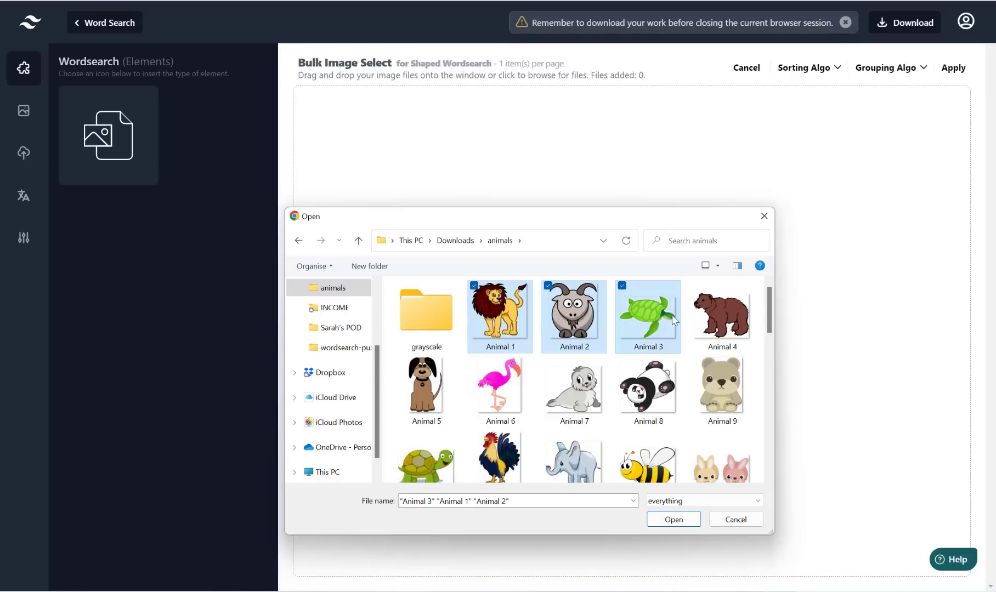
ctrl+click(709, 321)
ctrl+click(428, 384)
ctrl+click(515, 378)
ctrl+click(560, 383)
ctrl+click(660, 389)
ctrl+click(725, 389)
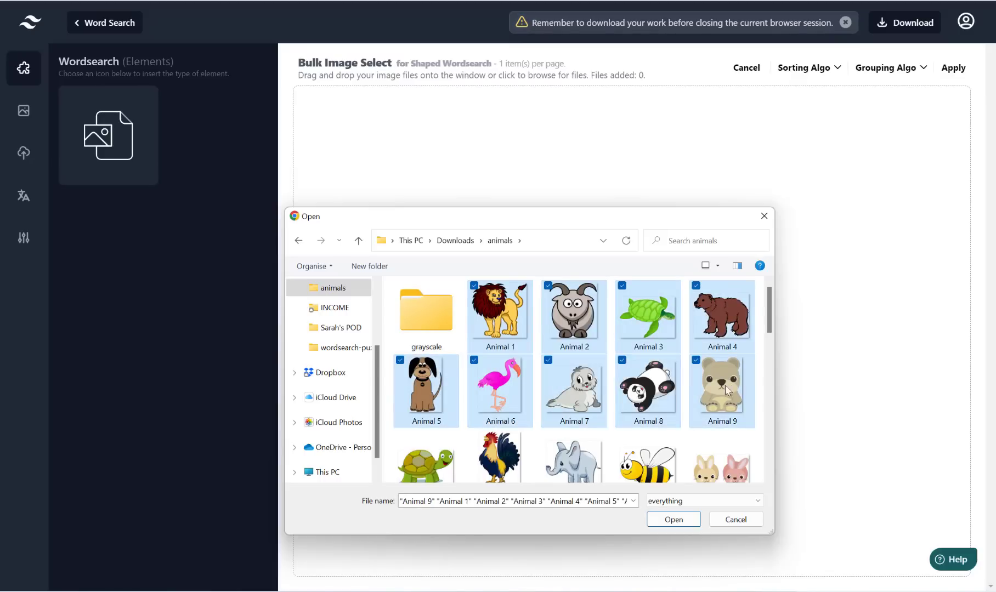
ctrl+click(444, 468)
click(677, 520)
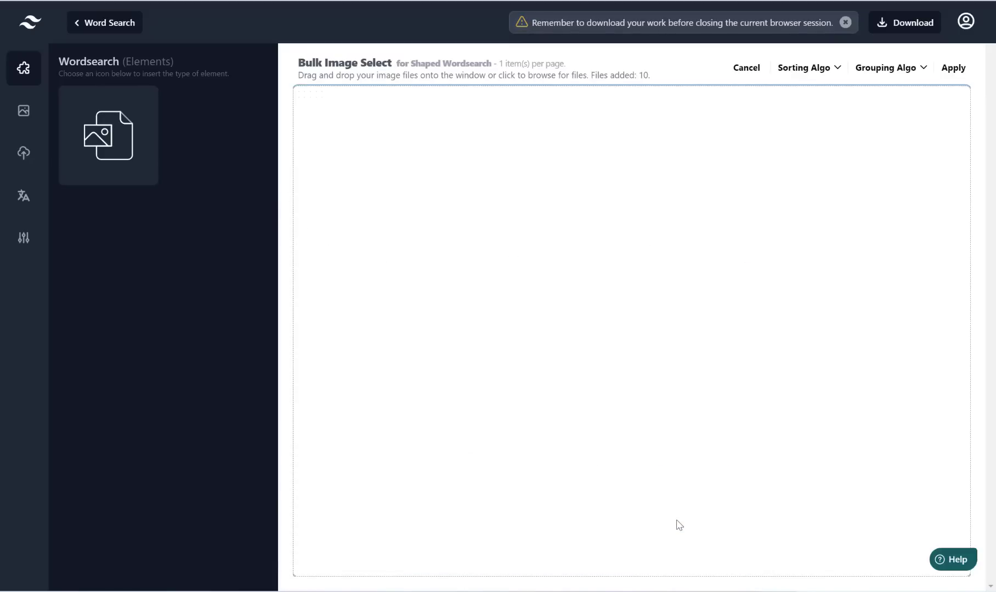
click(954, 70)
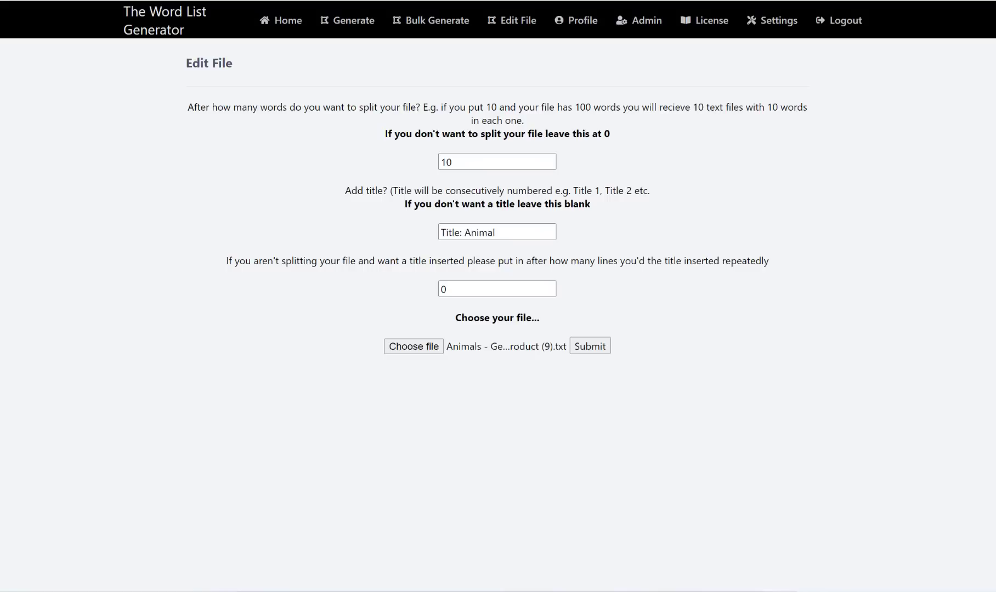
Step: Log back into The Word List Generator with the username and password
click(351, 21)
click(429, 168)
text(admin)
key(Tab)
text(1234)
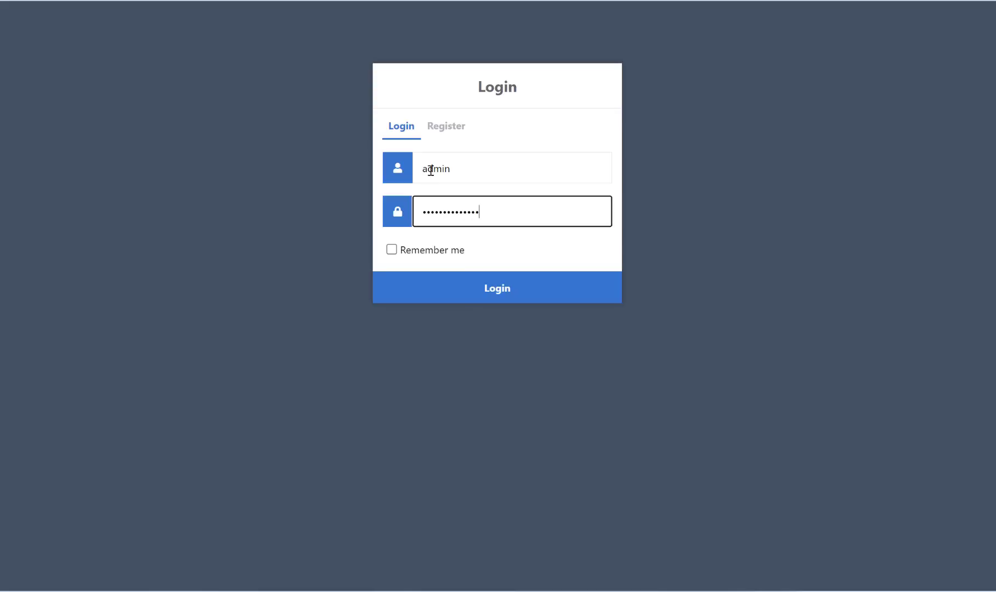
key(Return)
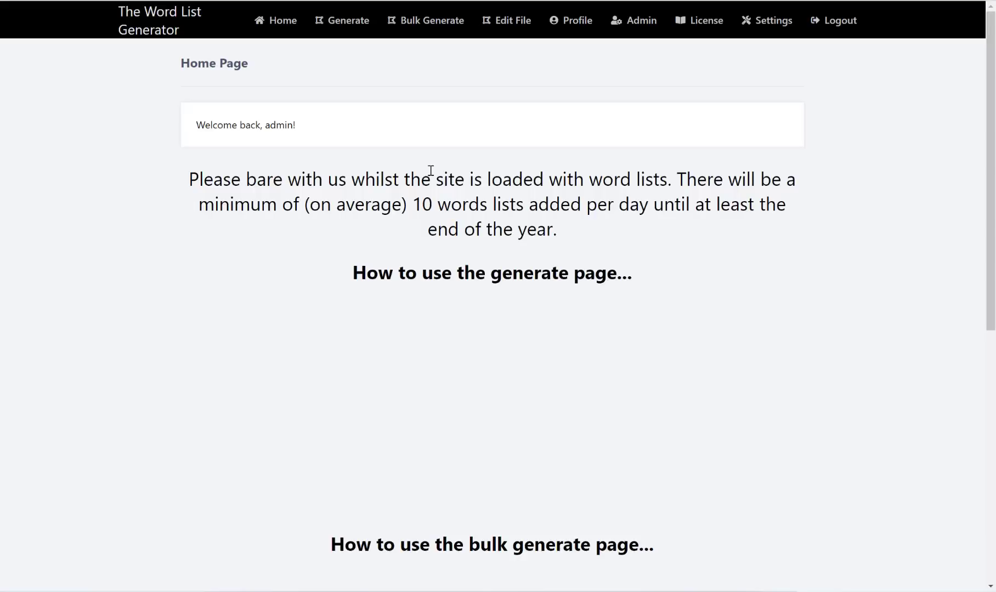
Step: Bring up the Generator page and look through its word-list categories
click(364, 25)
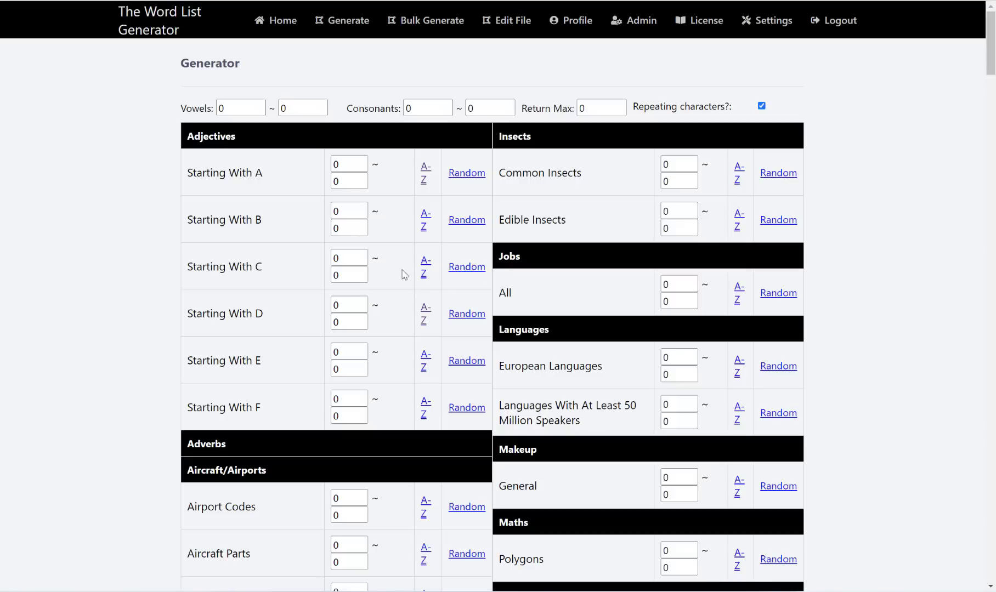
scroll(393, 272, down, 10)
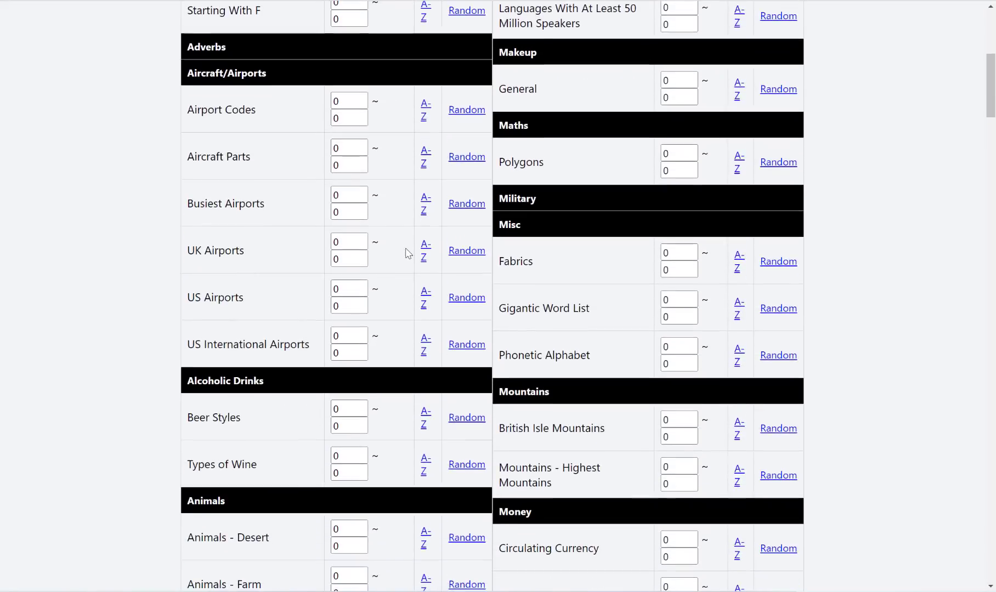
scroll(406, 252, up, 5)
scroll(407, 251, up, 5)
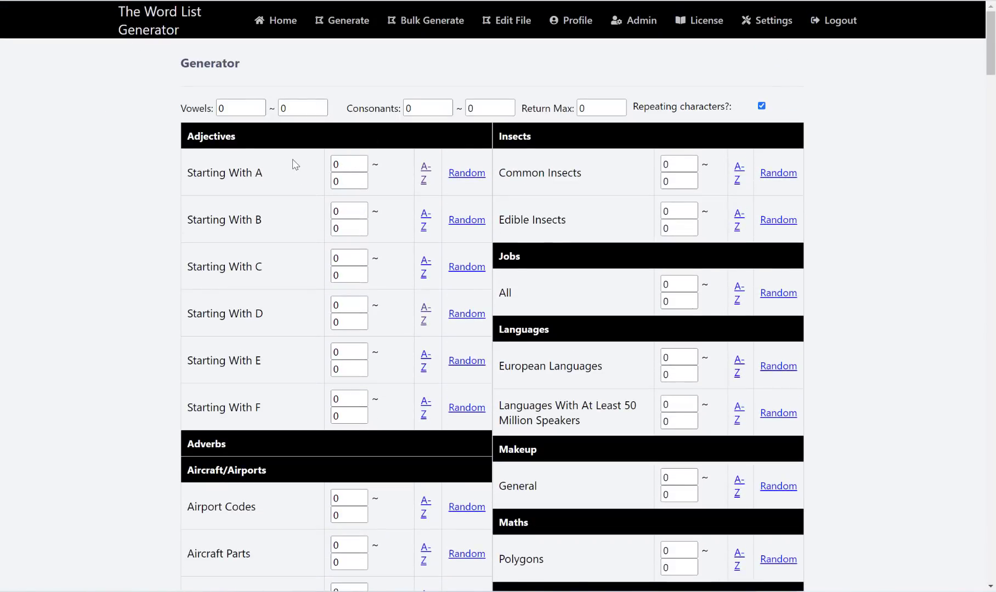
Step: Review the vowel-count, Return Max and Starting With C min/max settings across the categories
click(243, 108)
click(300, 107)
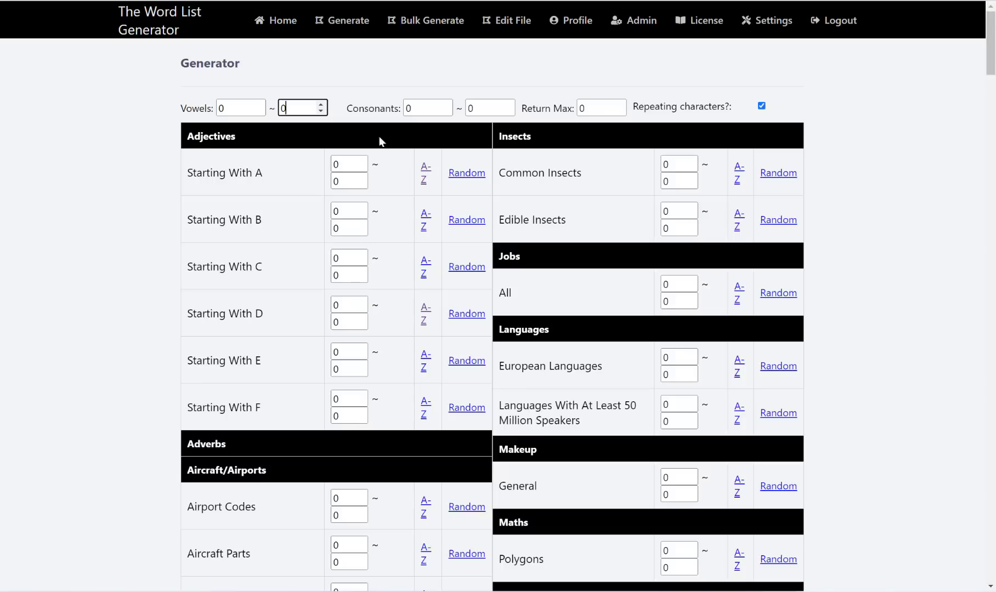
click(599, 109)
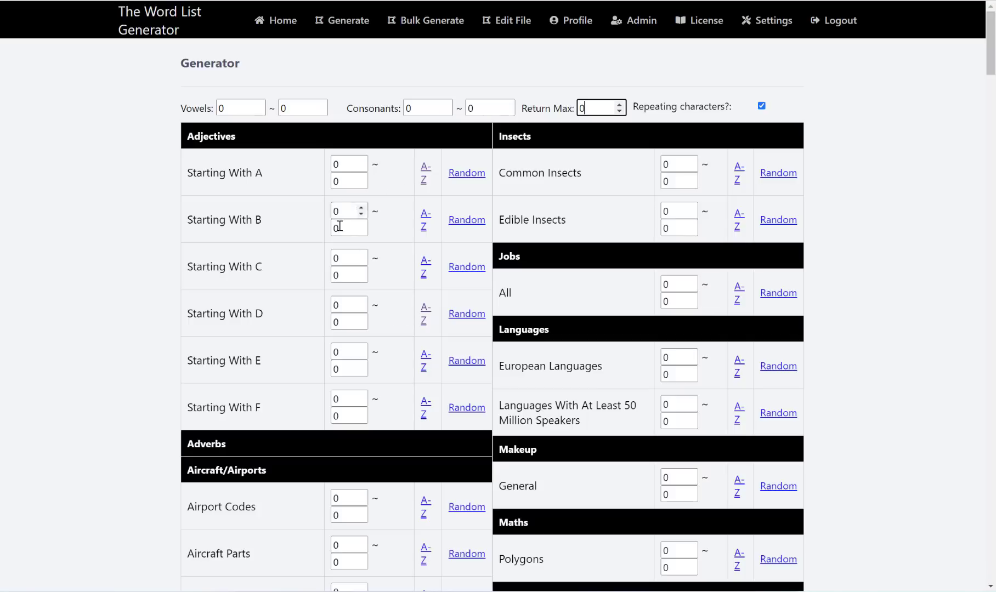
click(341, 257)
click(342, 275)
click(341, 256)
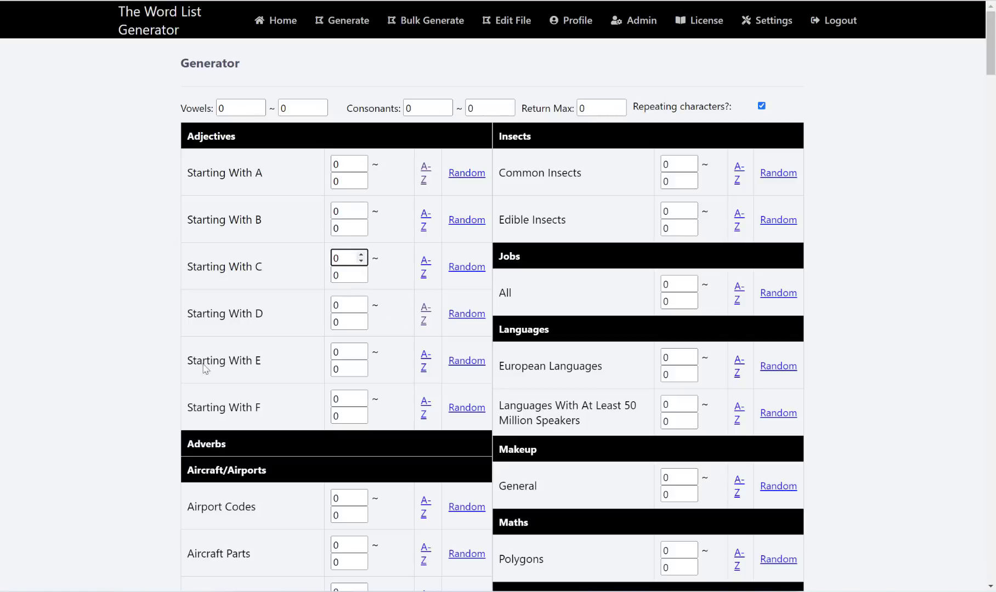
scroll(329, 335, down, 7)
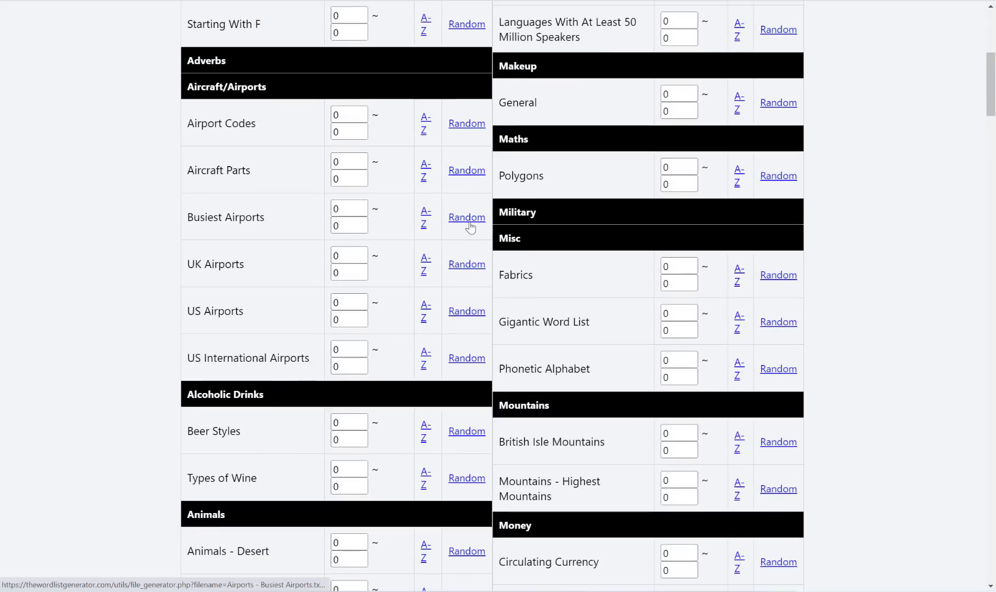
scroll(433, 224, down, 3)
scroll(433, 224, up, 10)
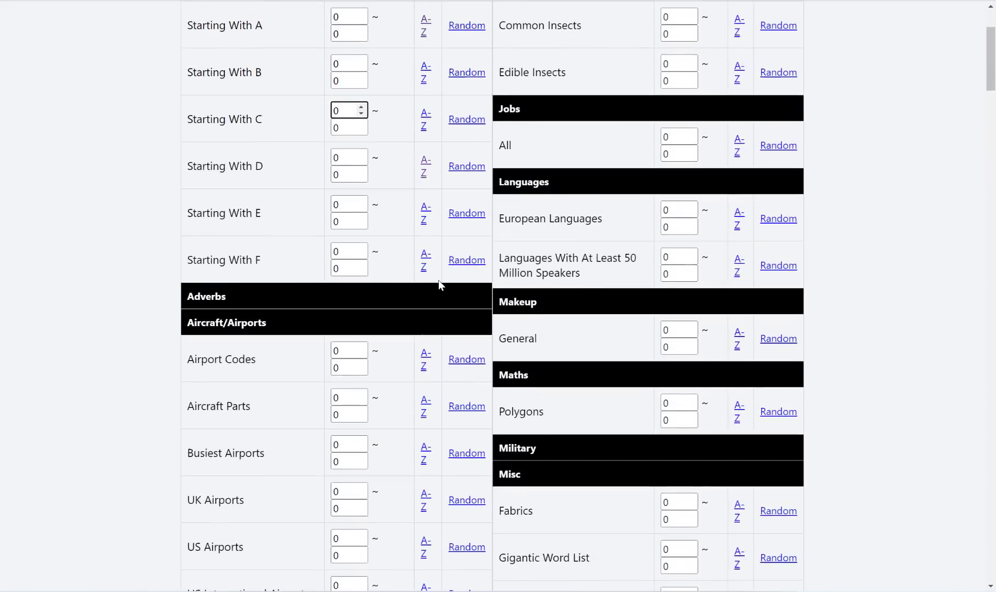
scroll(431, 310, down, 12)
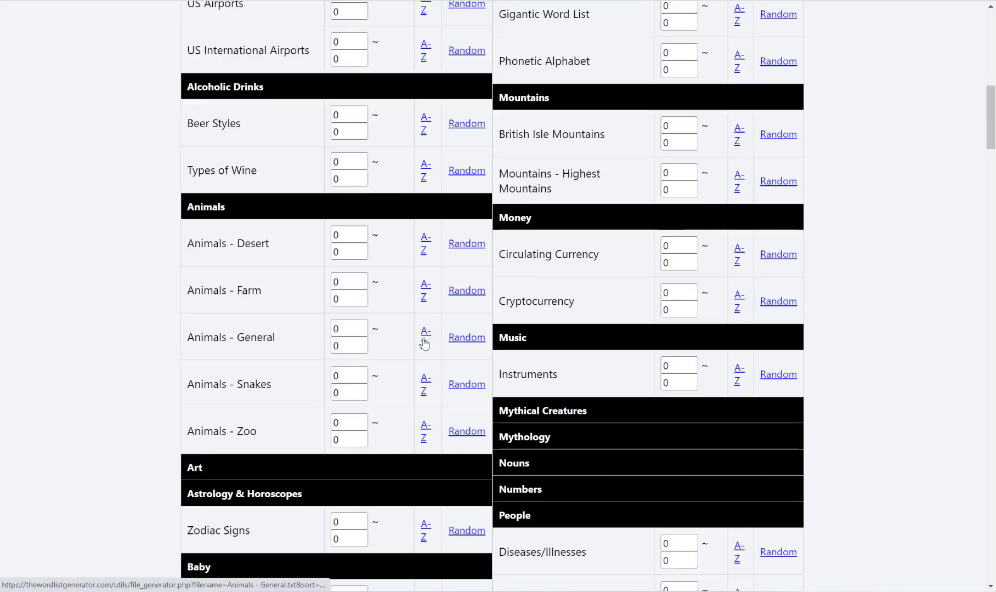
scroll(430, 339, up, 4)
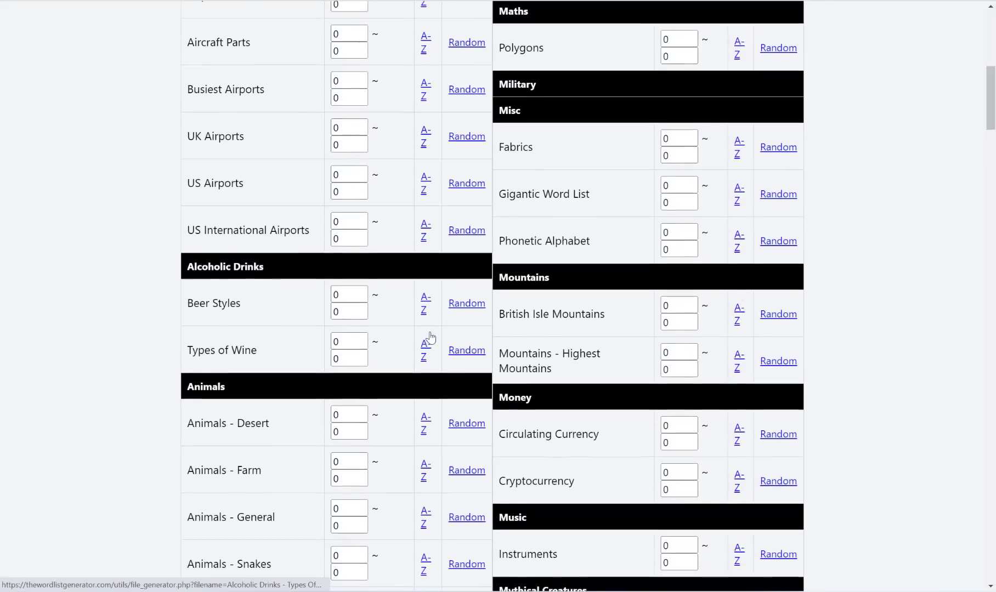
scroll(430, 338, up, 9)
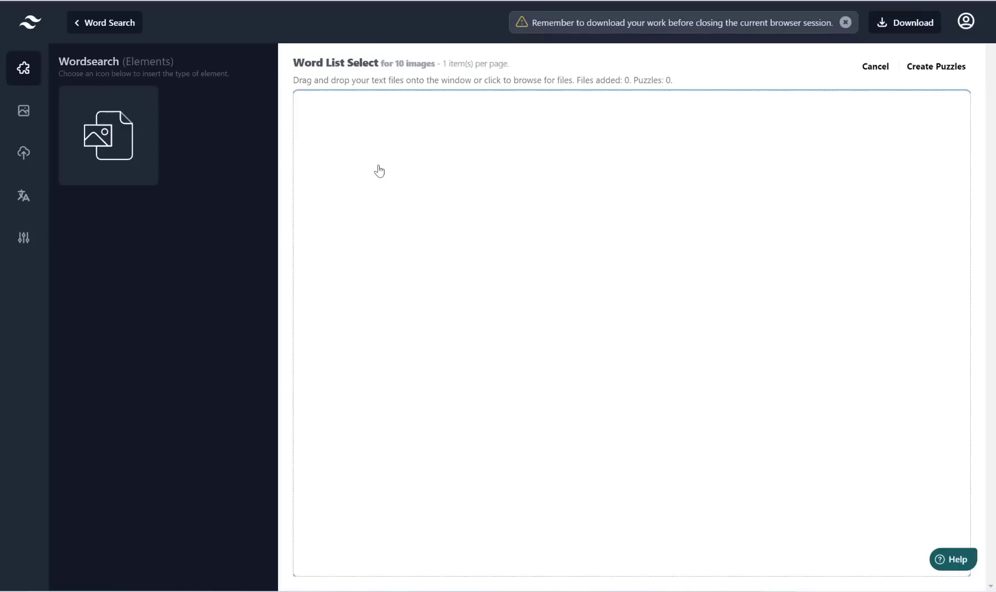
Step: Load every word-list file from Downloads > files (7) into Word List Select
click(379, 171)
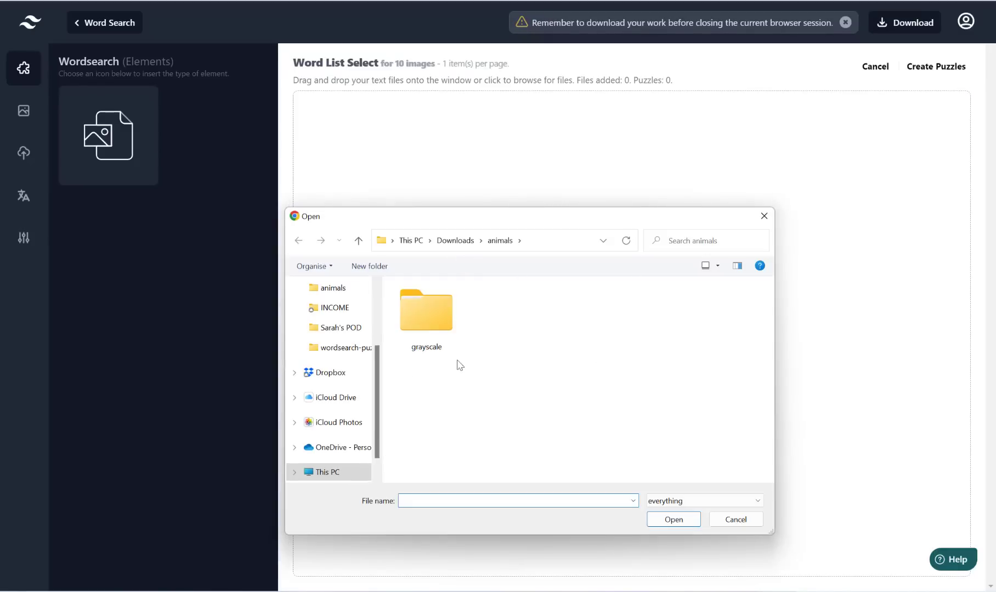
scroll(350, 355, up, 2)
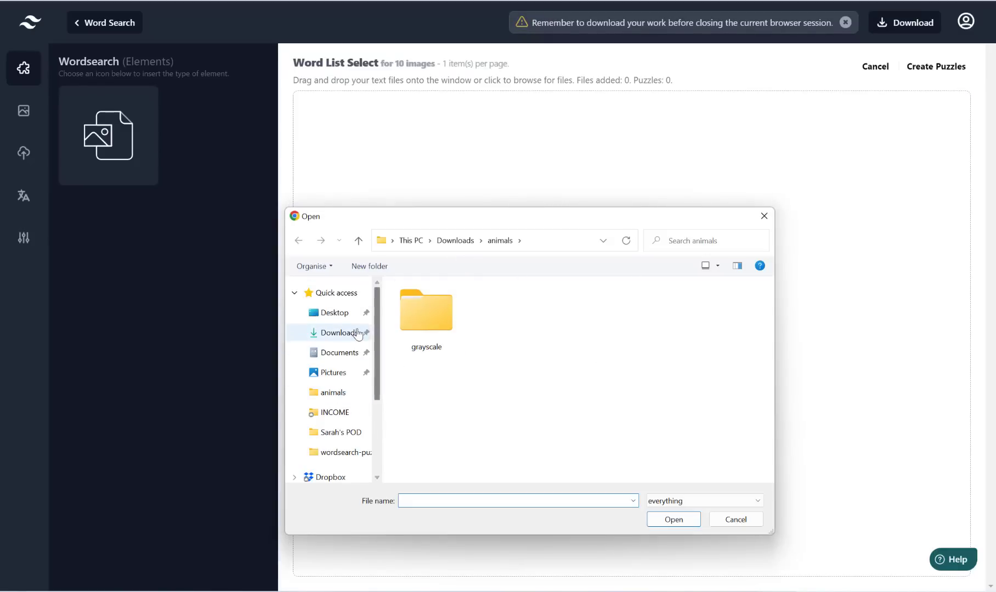
click(357, 332)
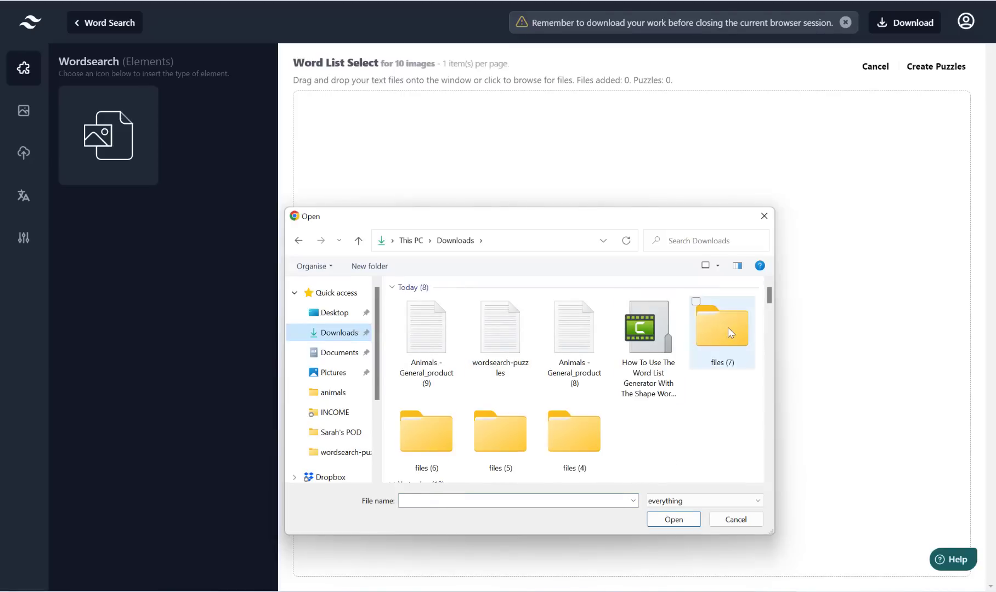
double_click(728, 327)
click(453, 305)
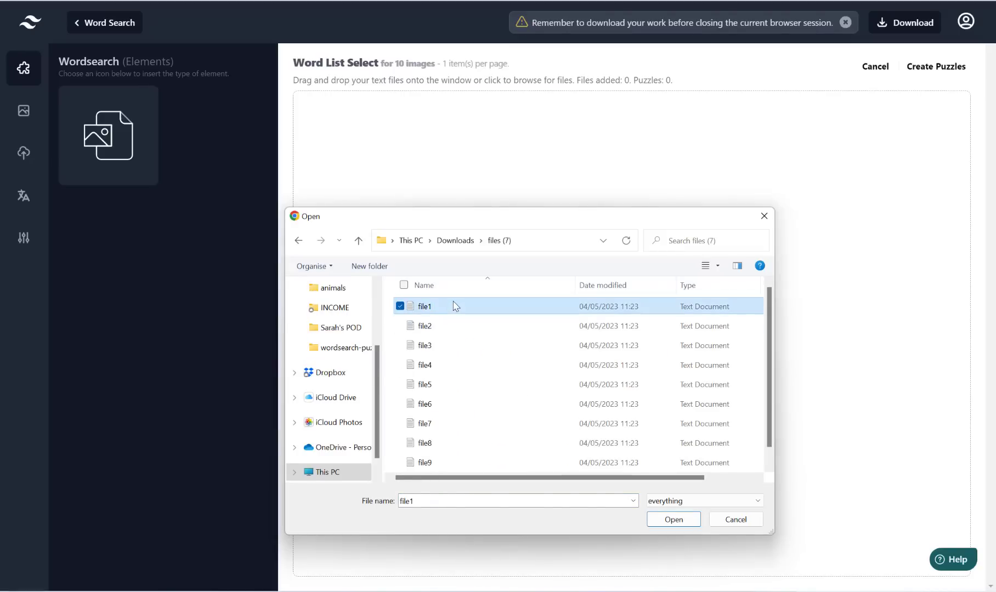
key(ctrl+a)
click(677, 520)
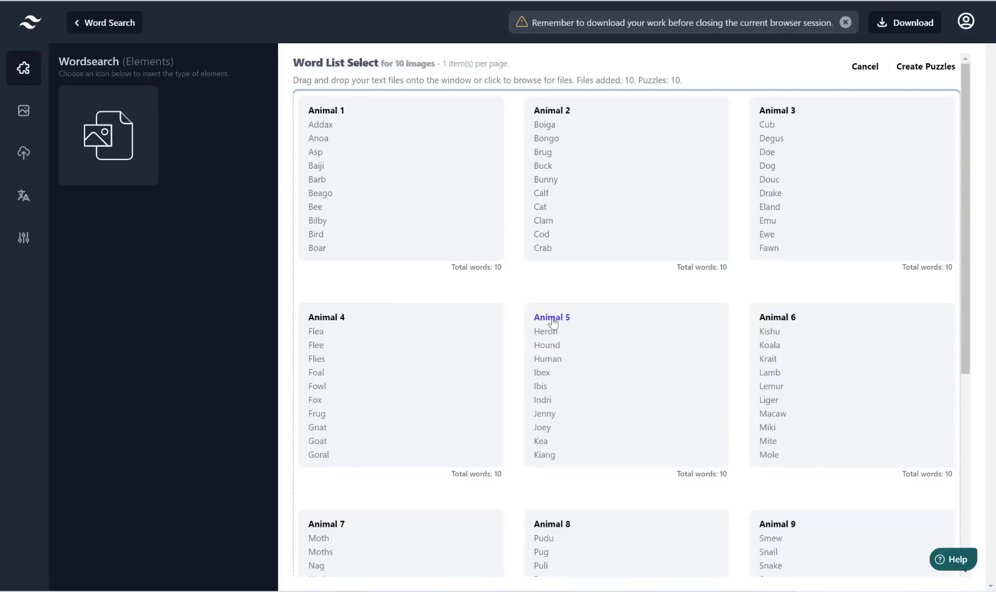
Step: Create the bulk animal-shaped puzzles from the loaded images and word lists
scroll(790, 337, down, 5)
scroll(789, 337, up, 5)
click(936, 67)
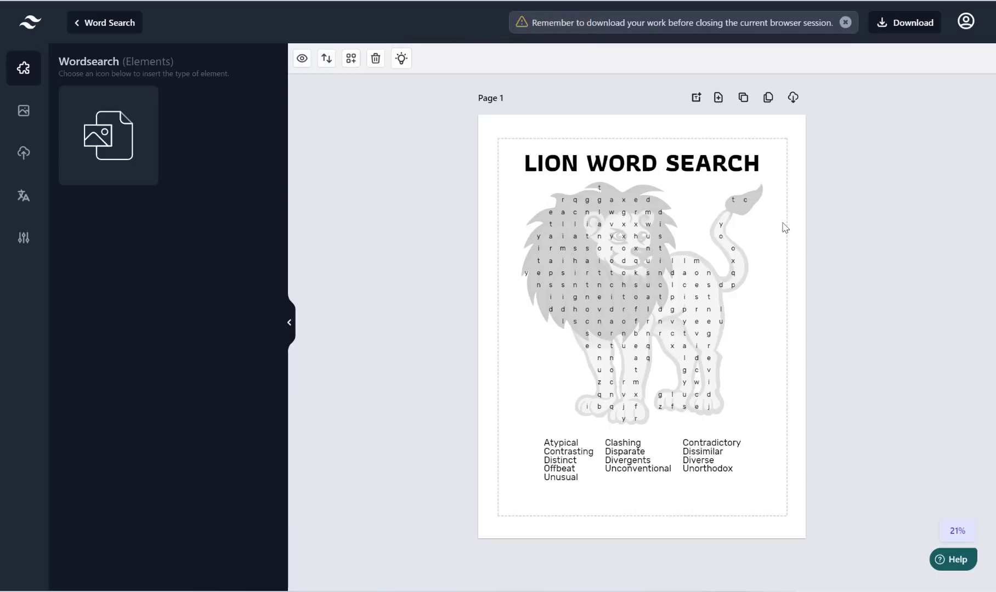
scroll(782, 227, down, 8)
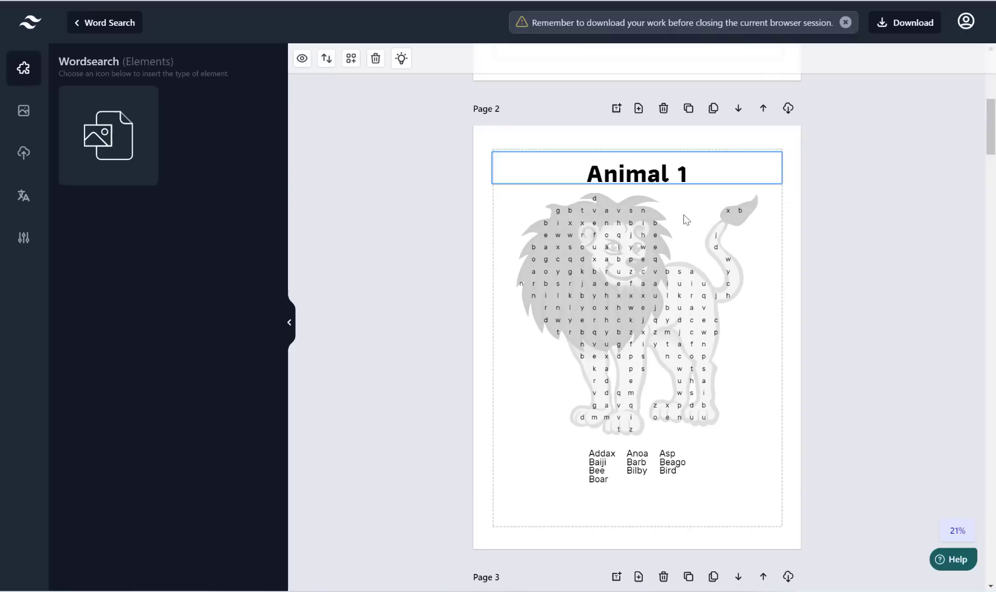
scroll(782, 250, down, 17)
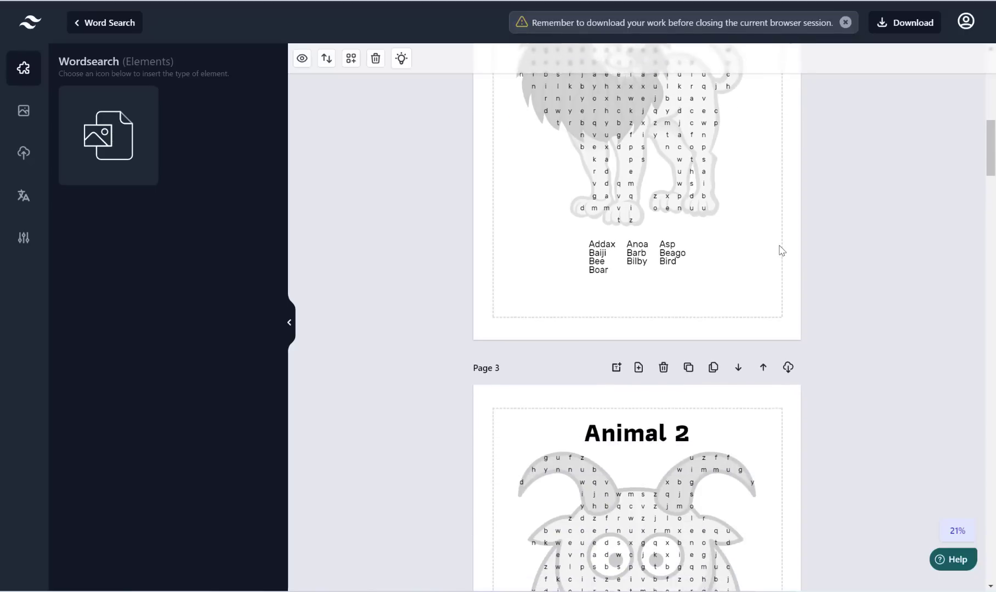
scroll(782, 250, down, 2)
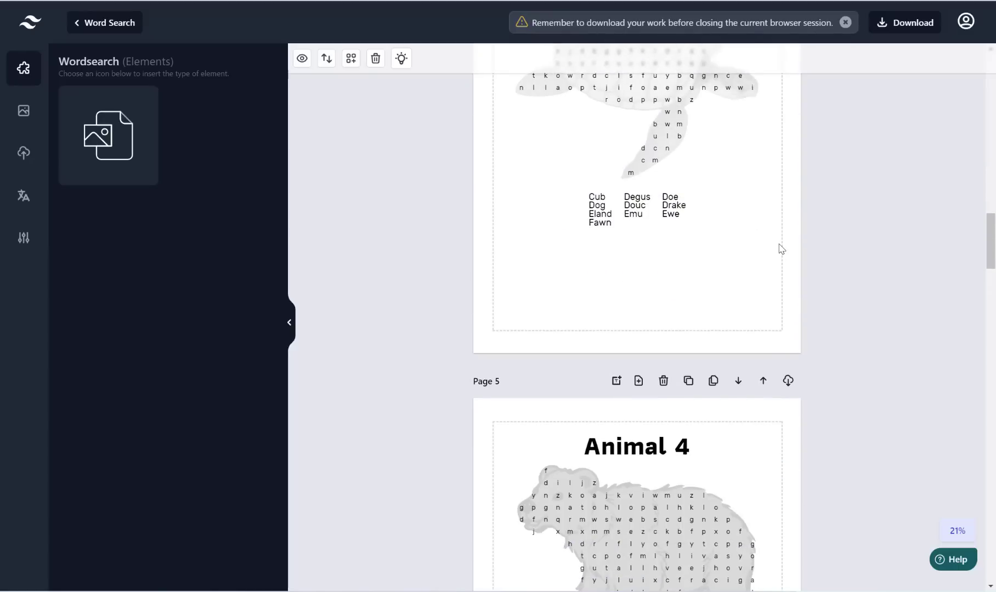
scroll(778, 247, up, 7)
scroll(753, 237, up, 19)
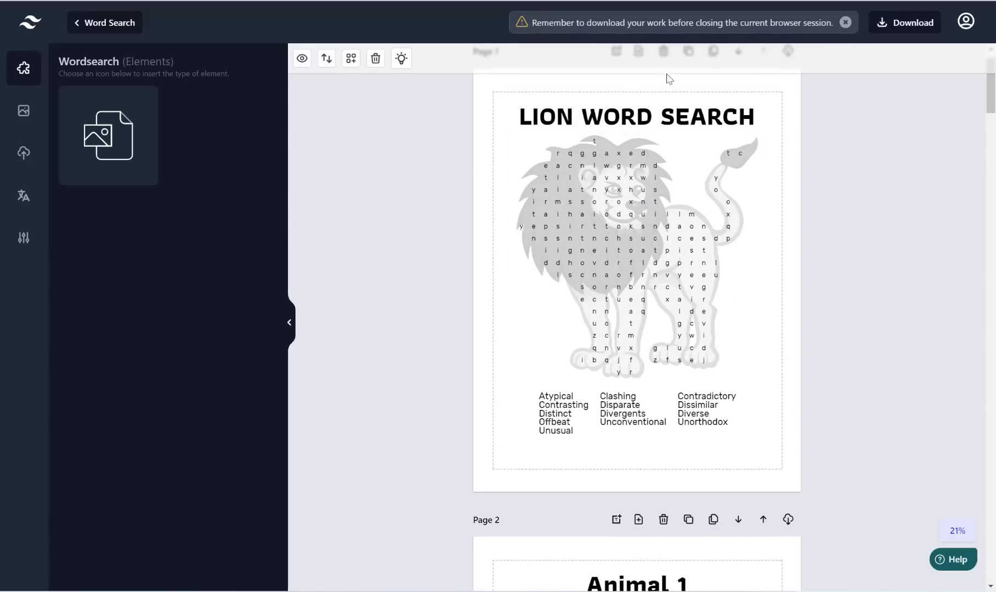
scroll(625, 307, down, 6)
scroll(623, 309, down, 2)
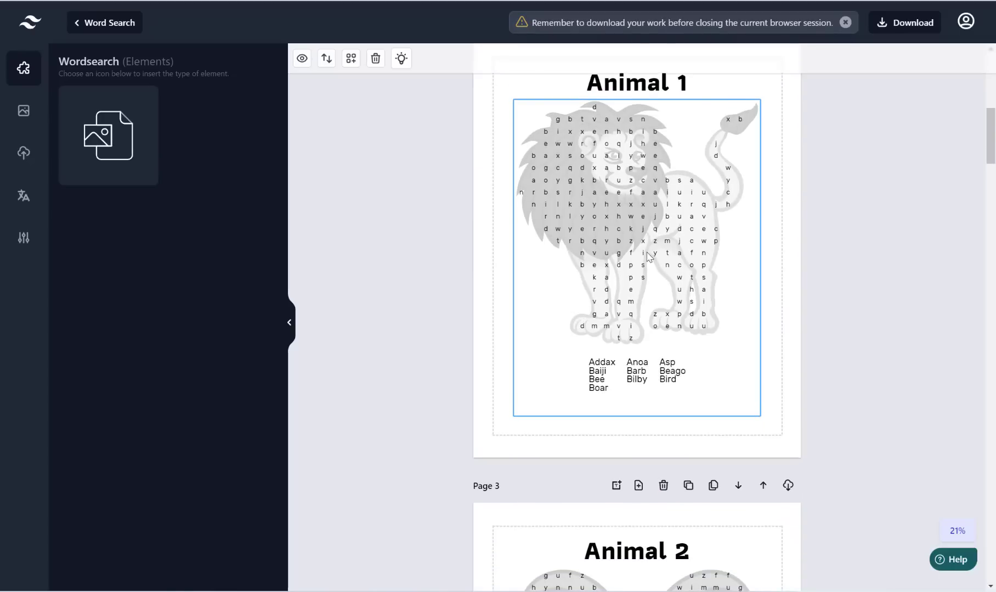
scroll(648, 256, up, 2)
scroll(658, 283, down, 15)
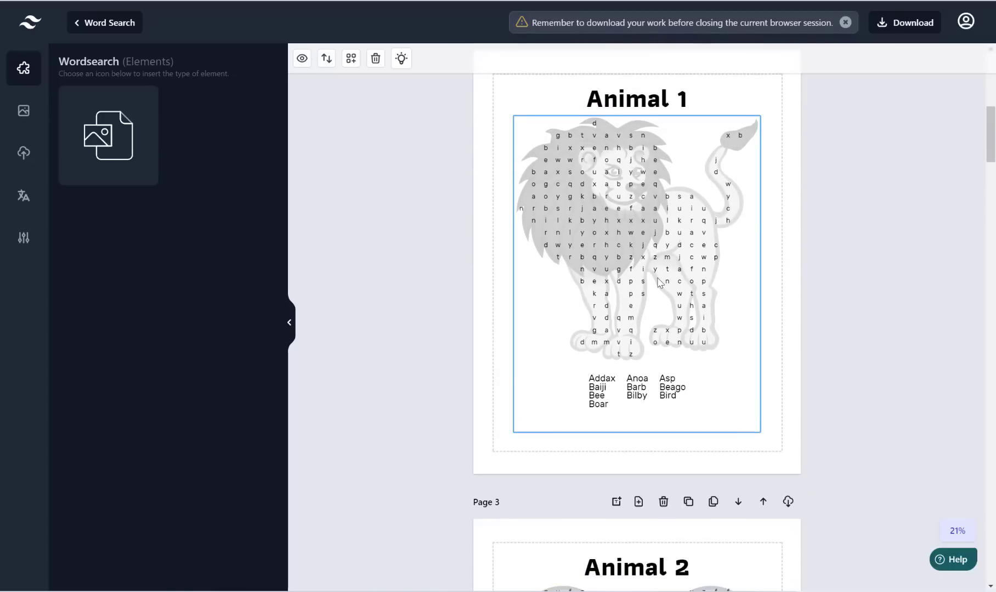
scroll(656, 277, down, 20)
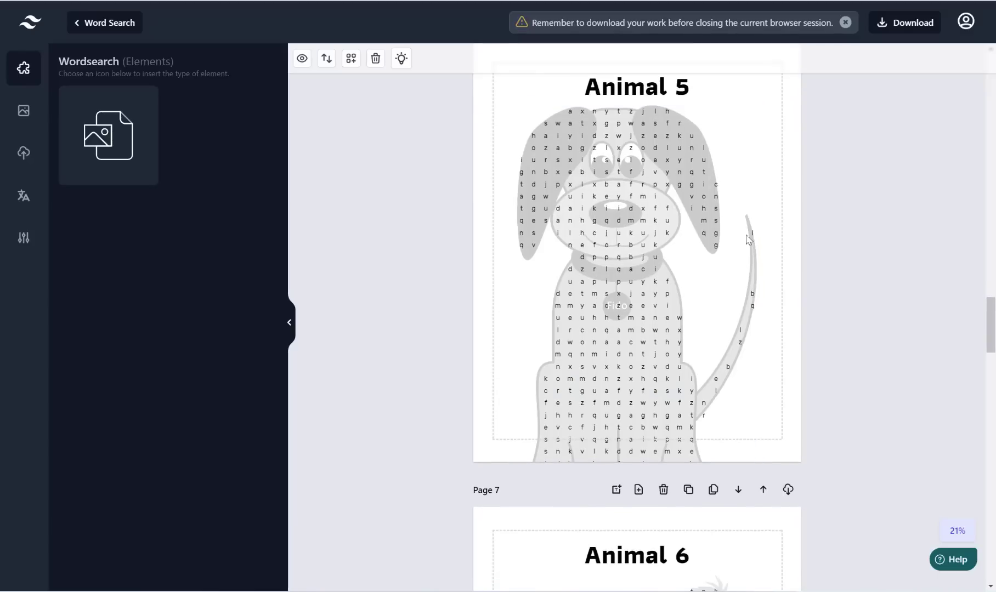
Step: Shrink the Animal 5 dog puzzle so its word list fits on the page
click(670, 310)
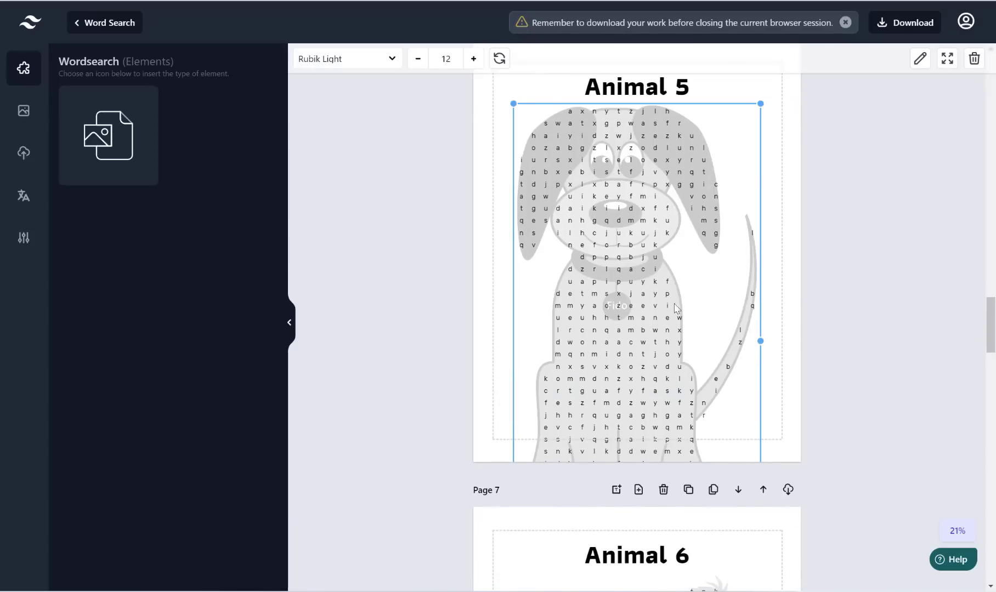
drag(757, 103, 626, 258)
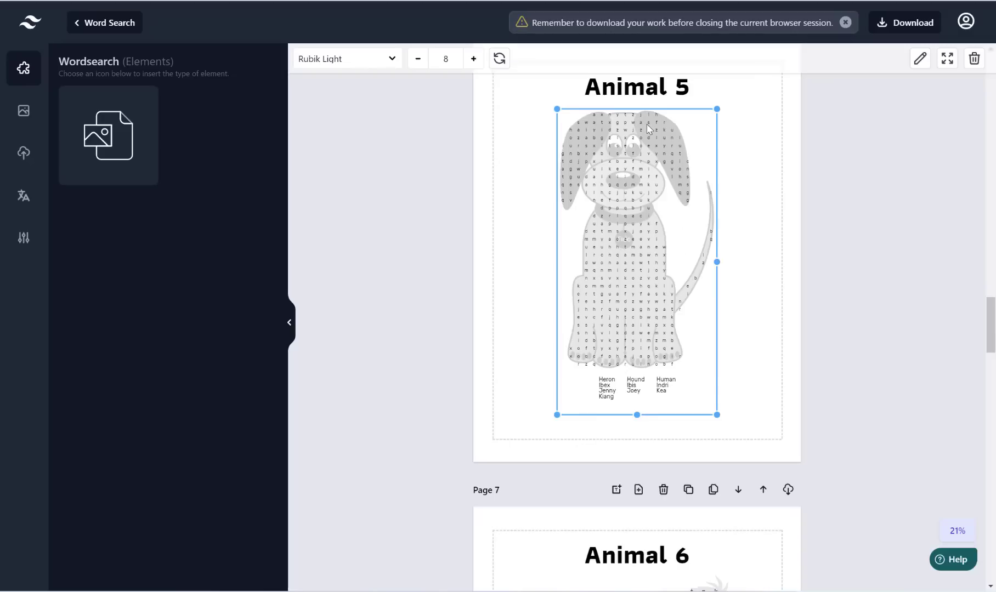
scroll(631, 337, down, 1)
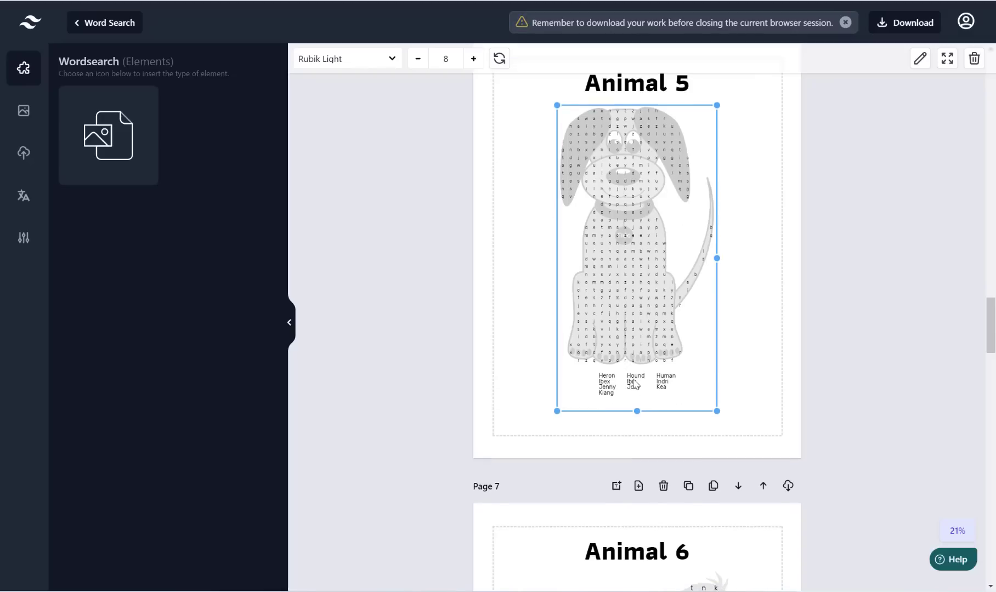
scroll(656, 314, down, 10)
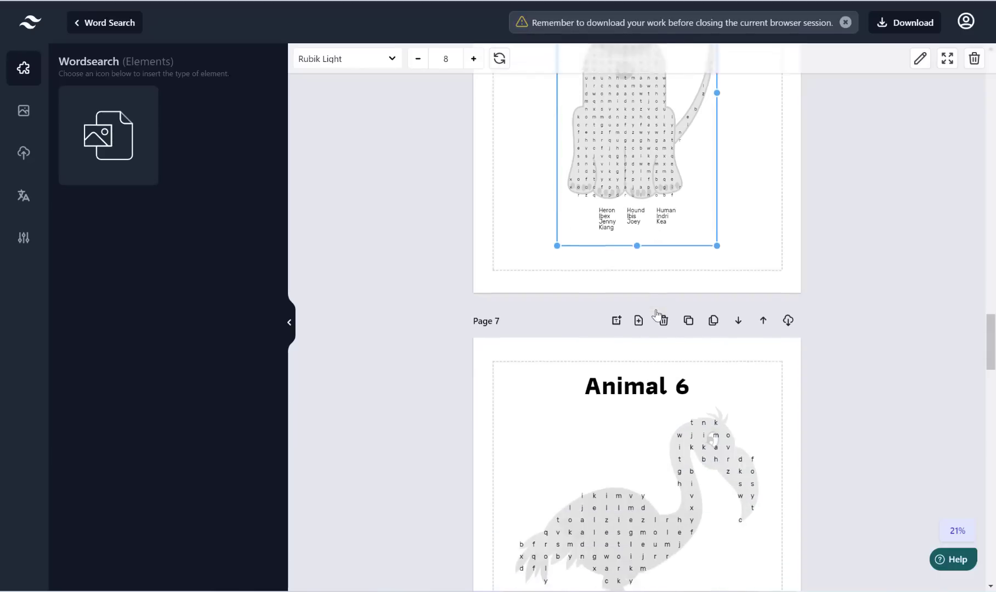
scroll(631, 283, up, 2)
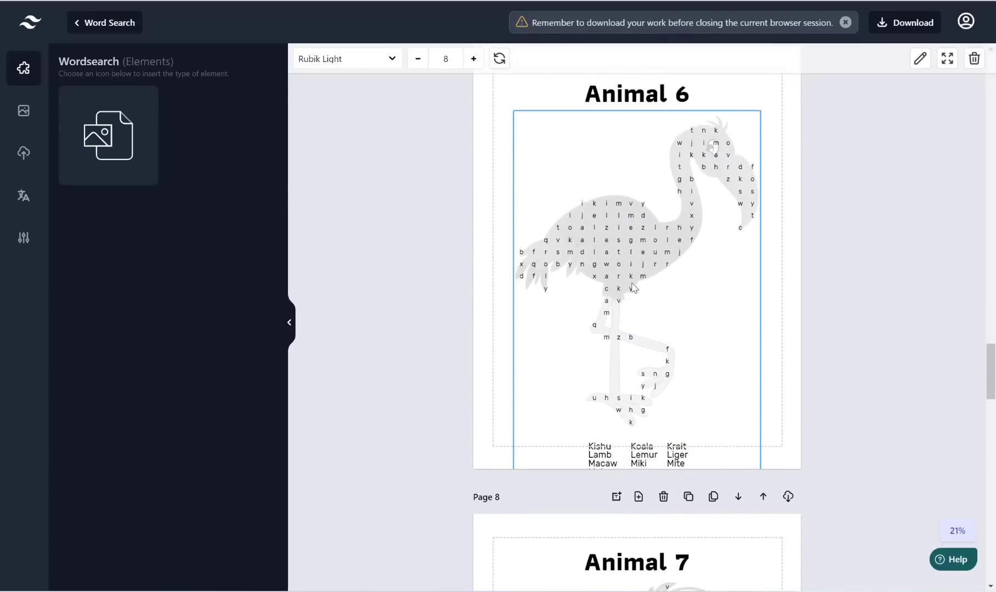
Step: Shrink and reposition the Animal 6 flamingo puzzle to fit its page
click(636, 351)
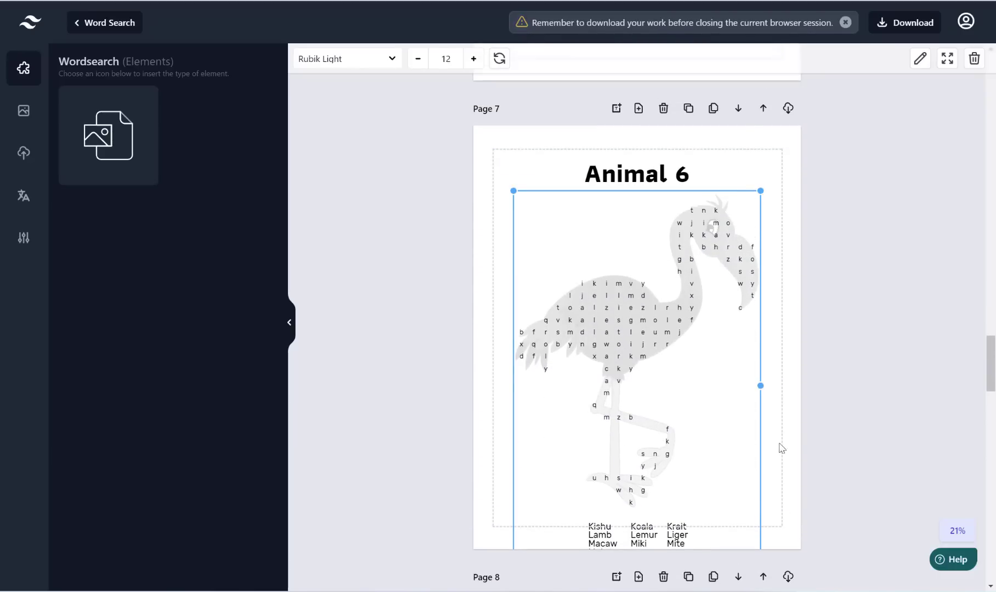
drag(693, 335, 684, 378)
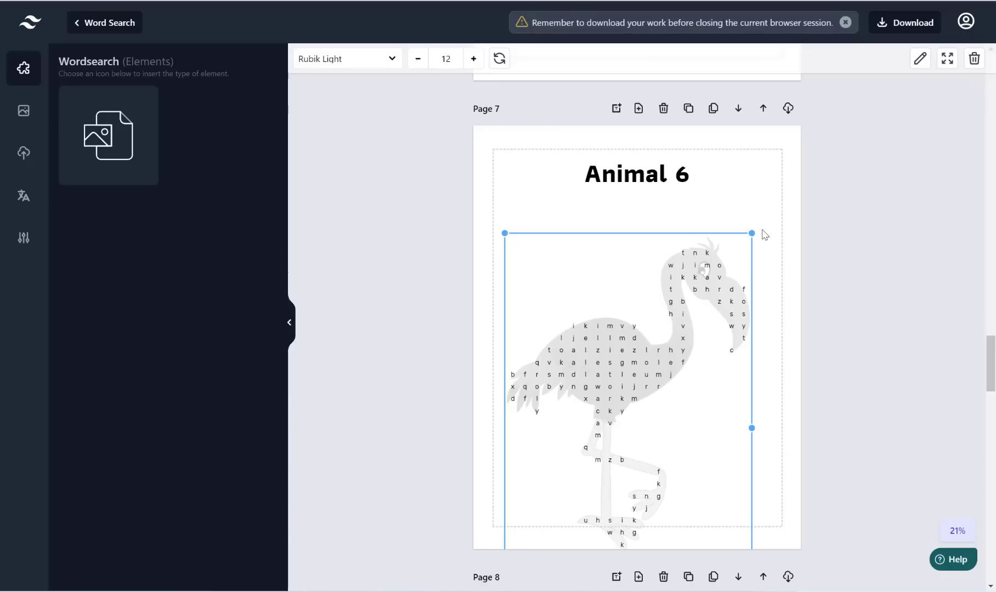
drag(720, 260, 618, 377)
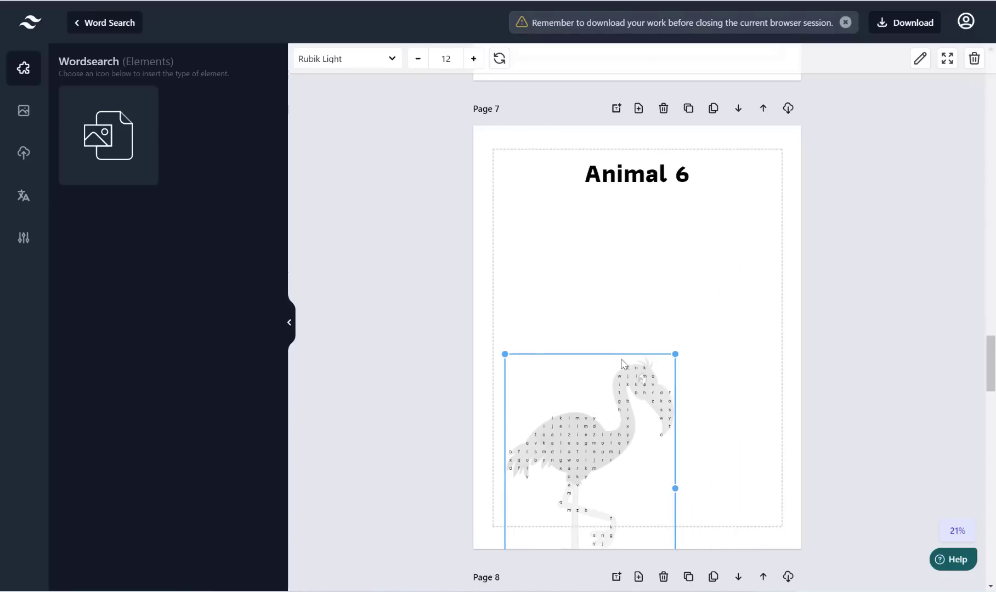
drag(607, 415, 643, 282)
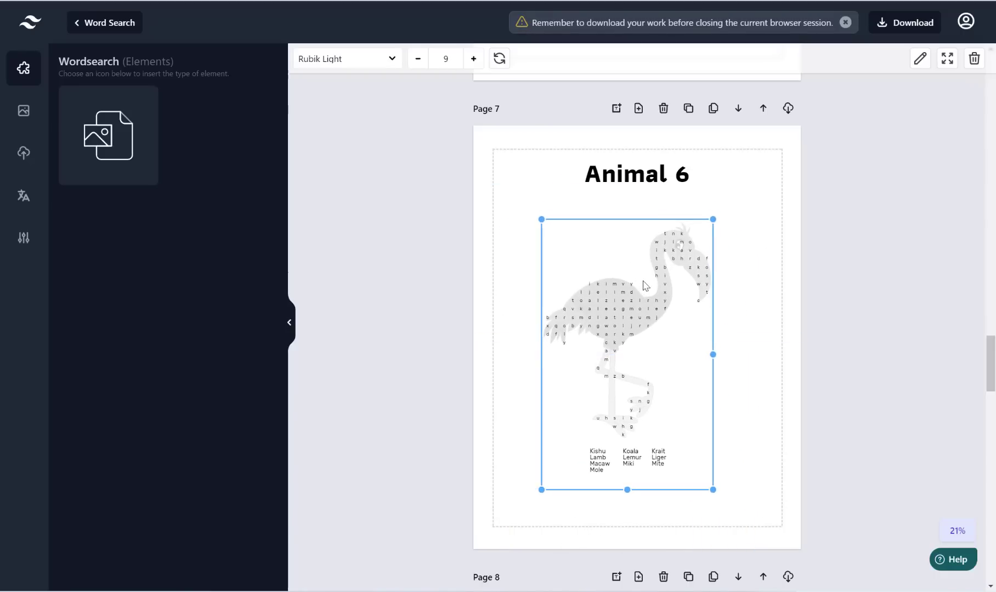
scroll(644, 282, down, 9)
scroll(643, 282, down, 12)
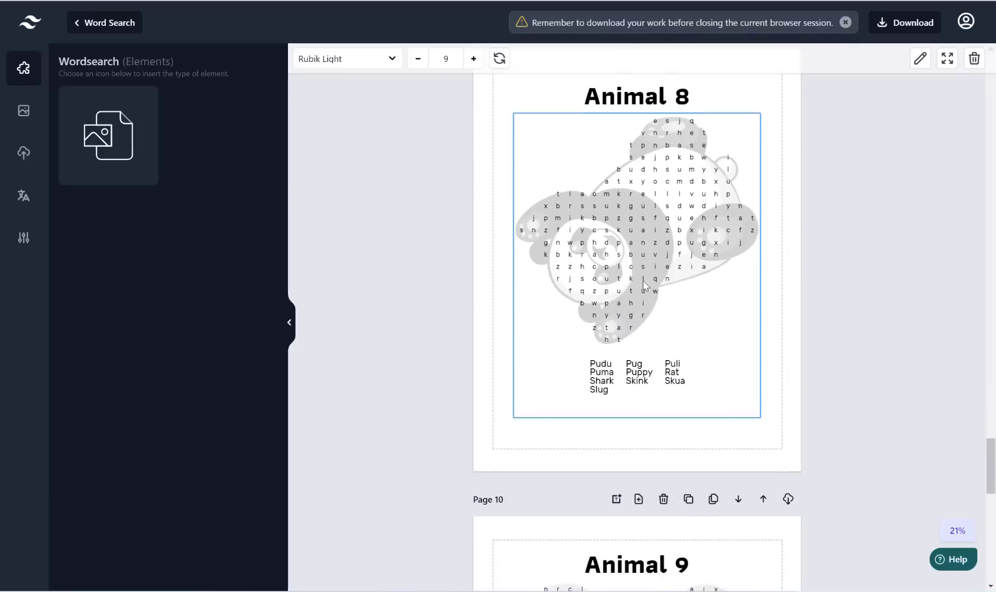
scroll(643, 282, down, 10)
scroll(644, 284, up, 5)
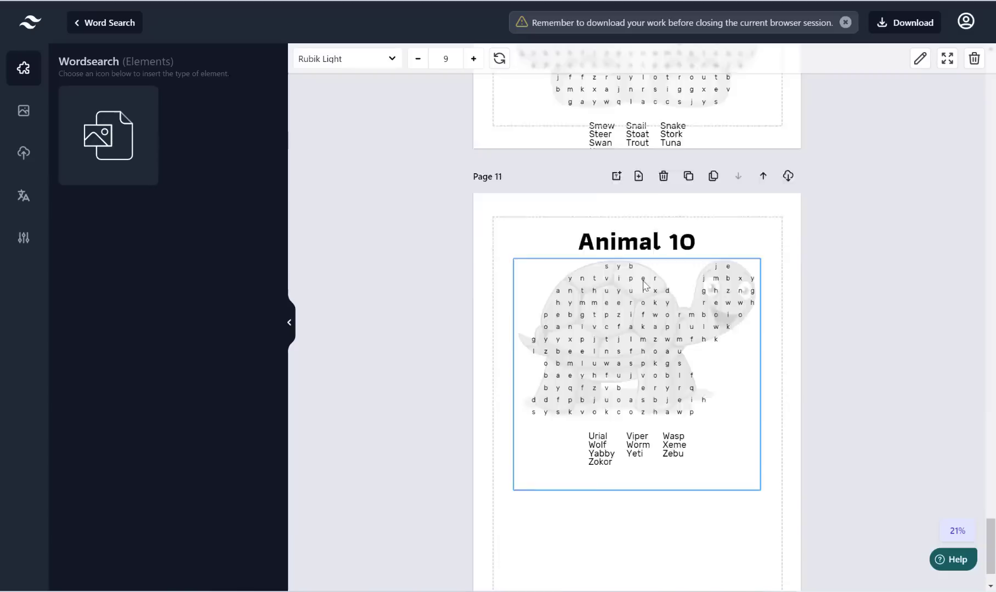
scroll(644, 286, up, 3)
Step: Shrink the Animal 9 puzzle, centre it under its title, and deselect it
click(756, 482)
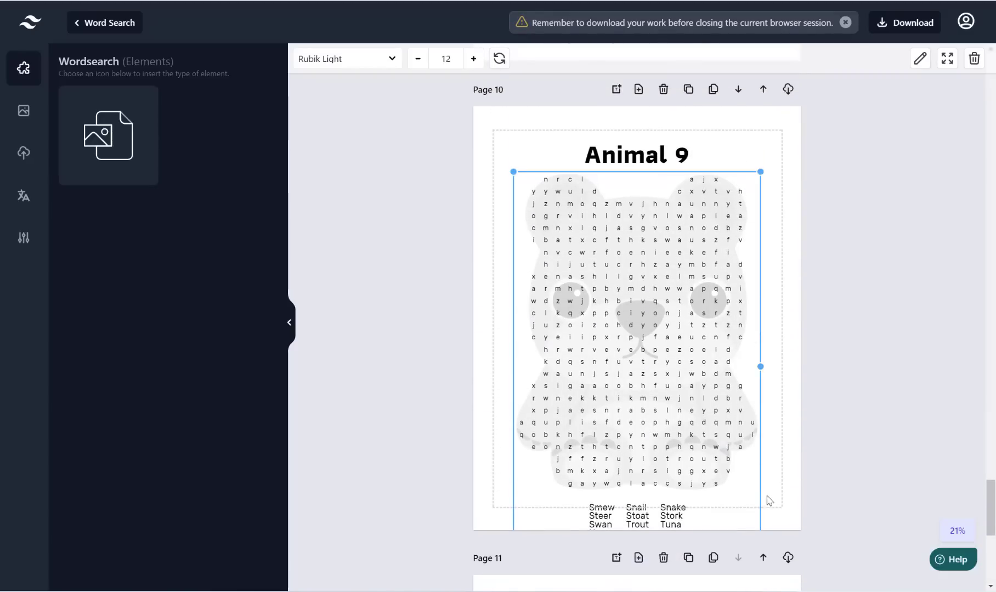
drag(743, 184, 668, 306)
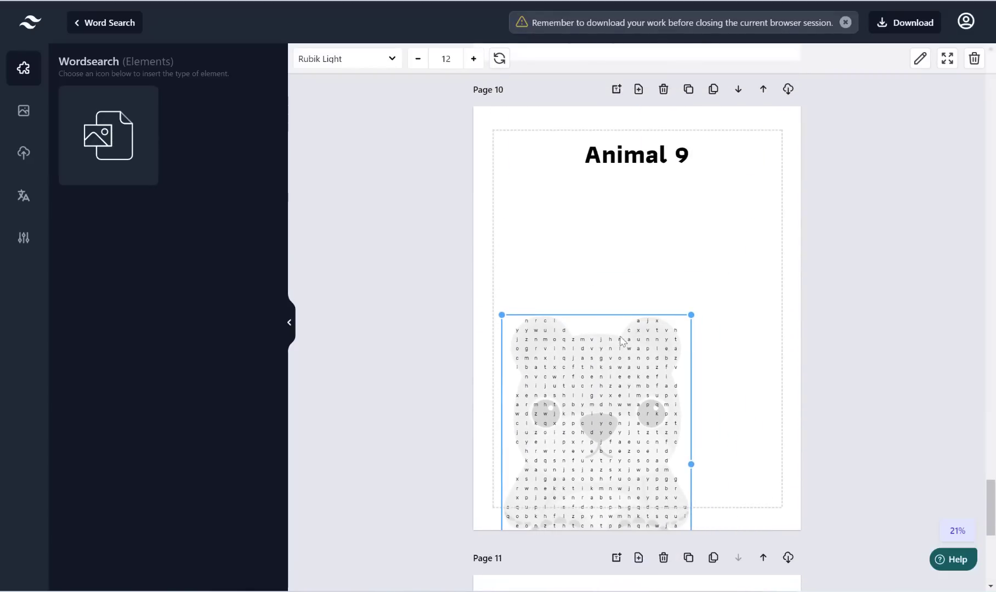
mouse_move(647, 245)
mouse_down()
mouse_move(649, 225)
mouse_move(654, 234)
mouse_up()
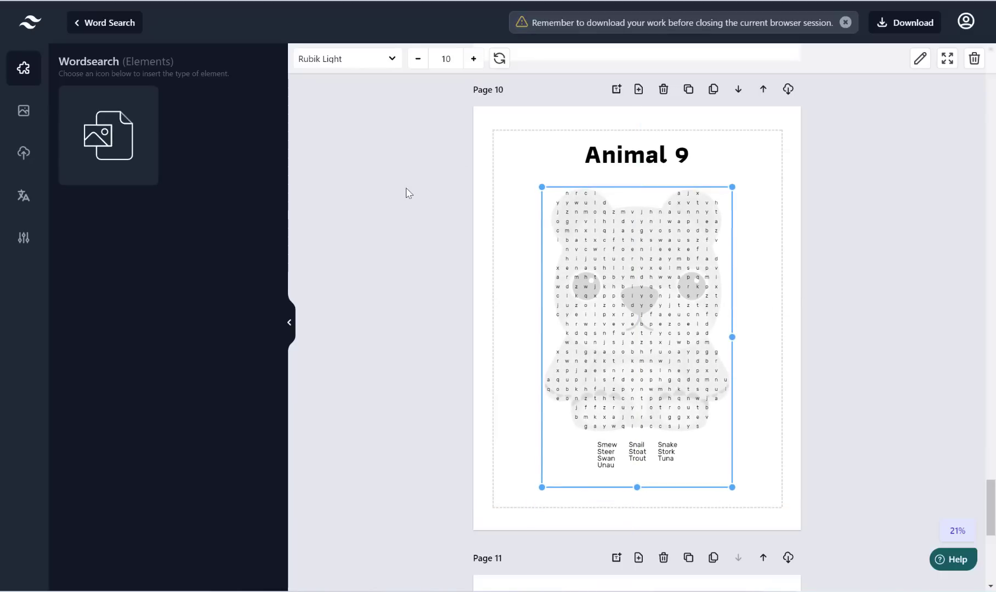
click(489, 254)
scroll(726, 271, down, 7)
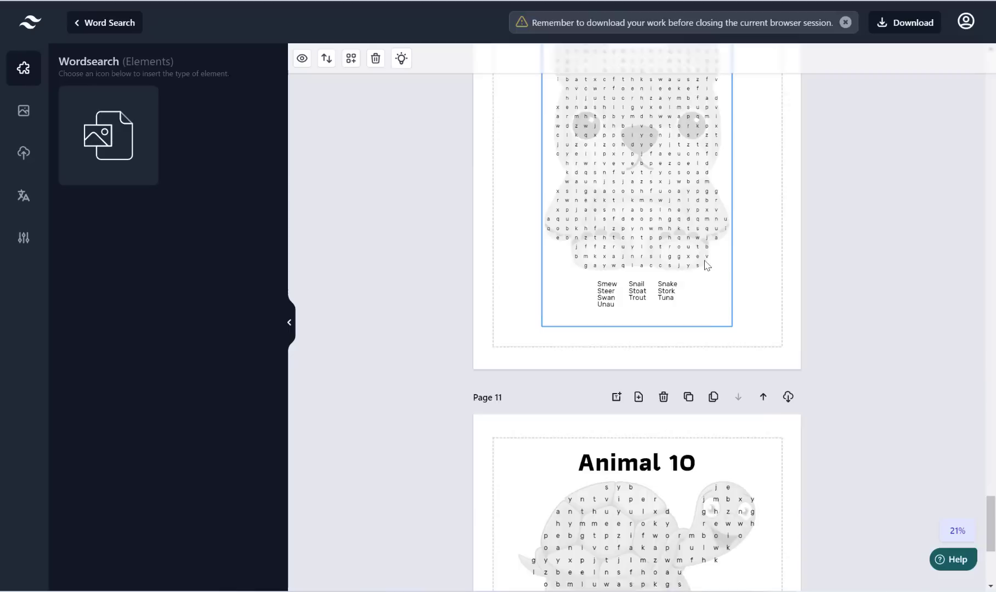
scroll(706, 265, up, 15)
scroll(706, 266, up, 20)
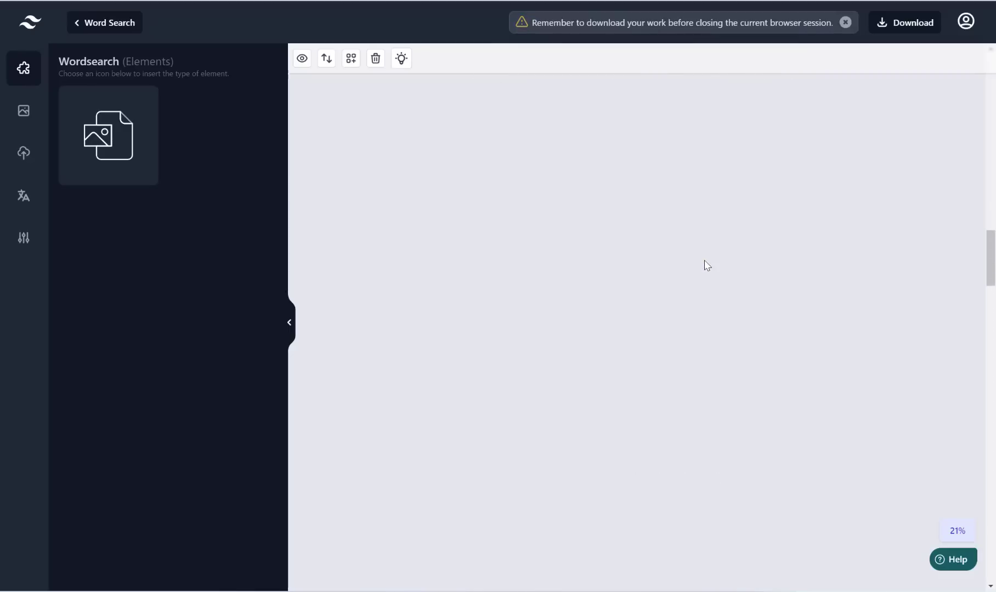
scroll(583, 216, up, 5)
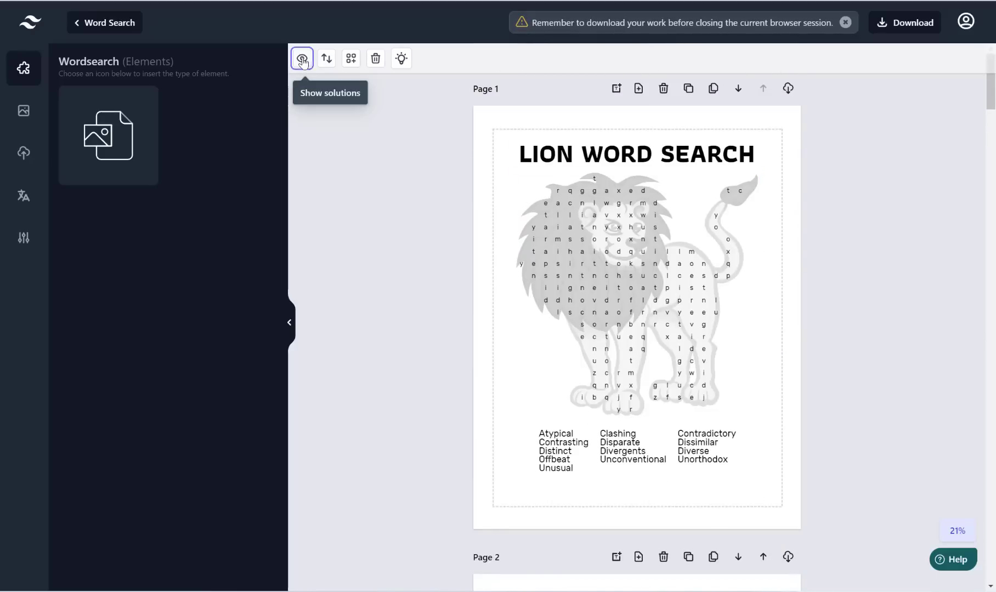
Step: Generate the answer-key solution pages with Solutions per page set to 4
click(302, 60)
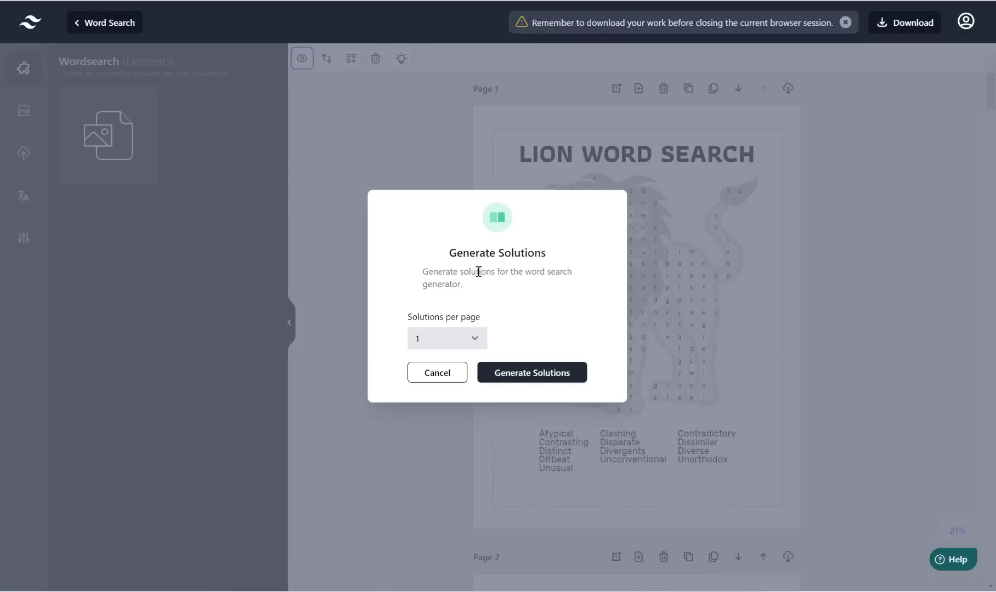
click(471, 338)
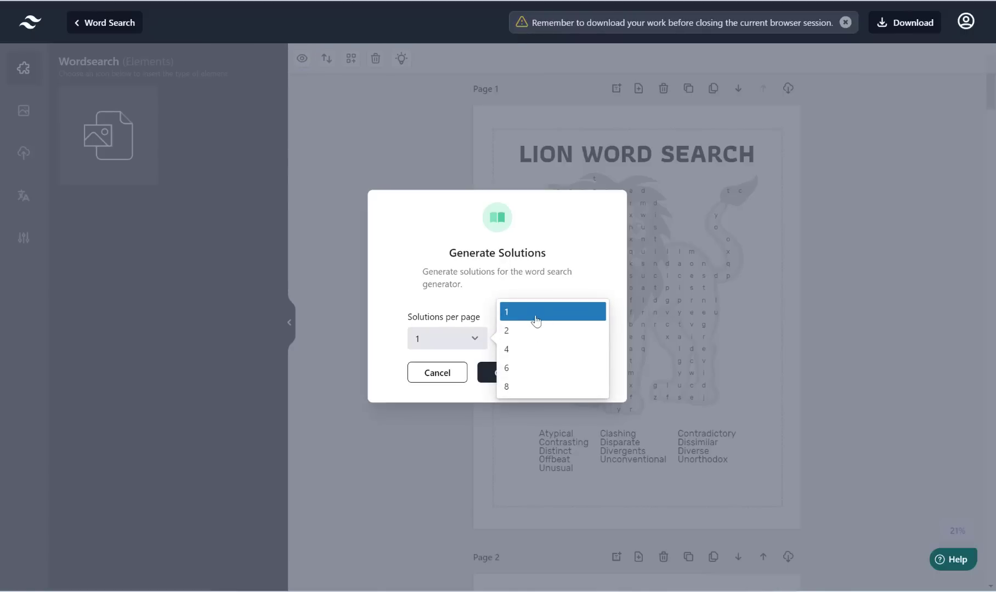
click(534, 349)
click(502, 378)
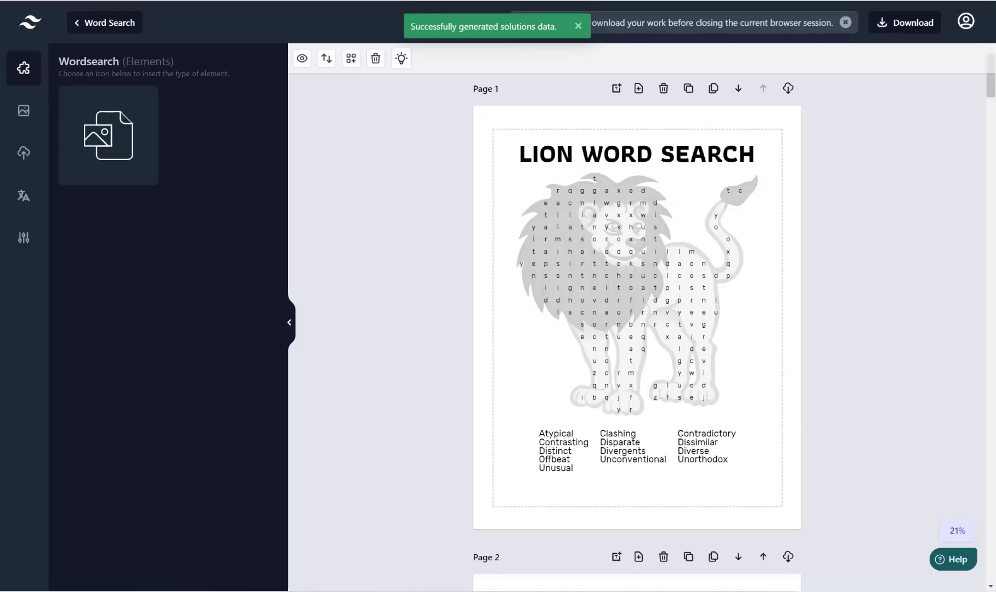
drag(991, 88, 966, 489)
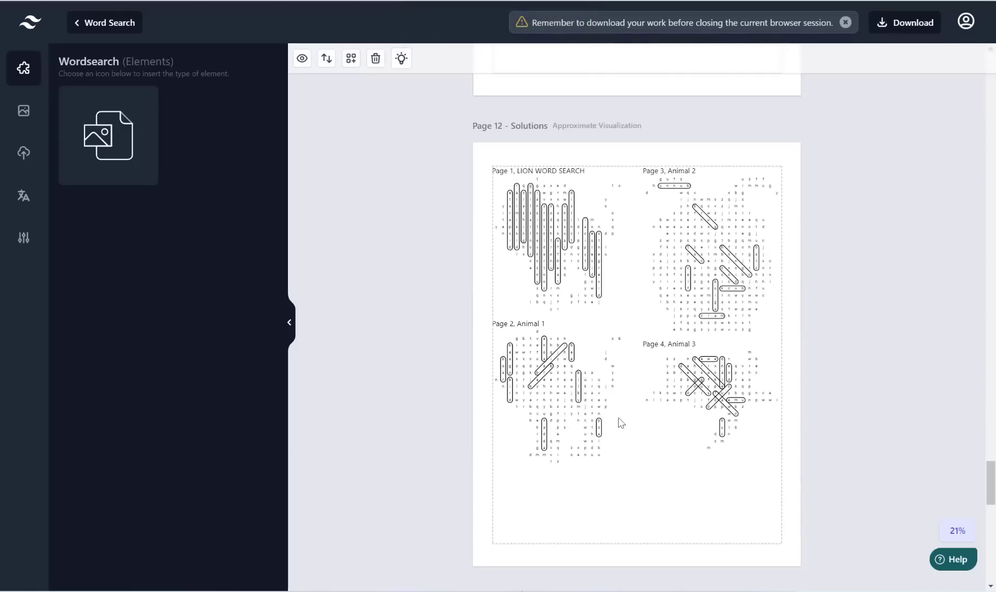
scroll(705, 340, down, 7)
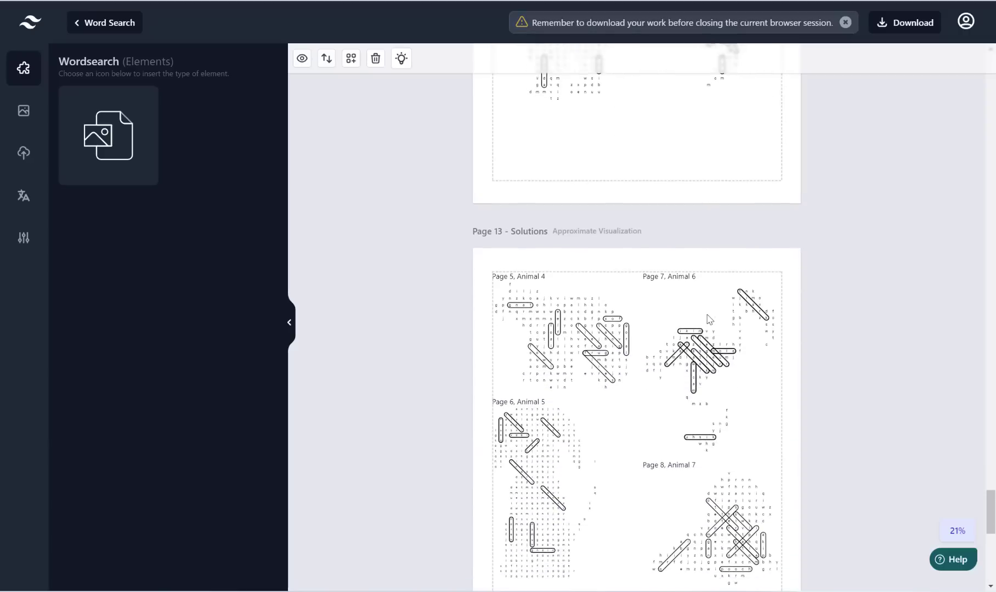
scroll(681, 381, down, 3)
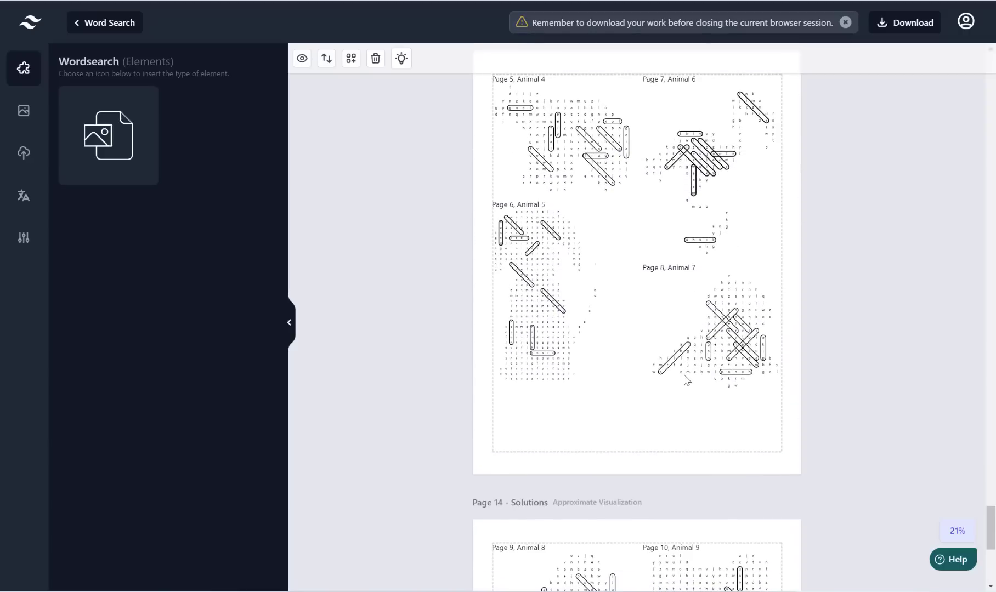
scroll(685, 380, up, 5)
scroll(685, 379, up, 20)
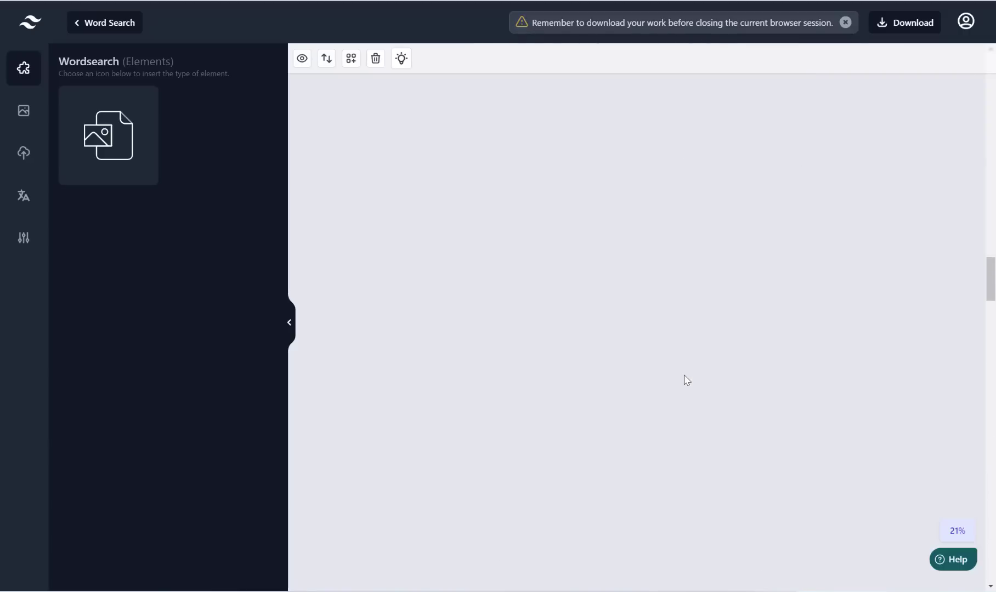
scroll(685, 380, up, 10)
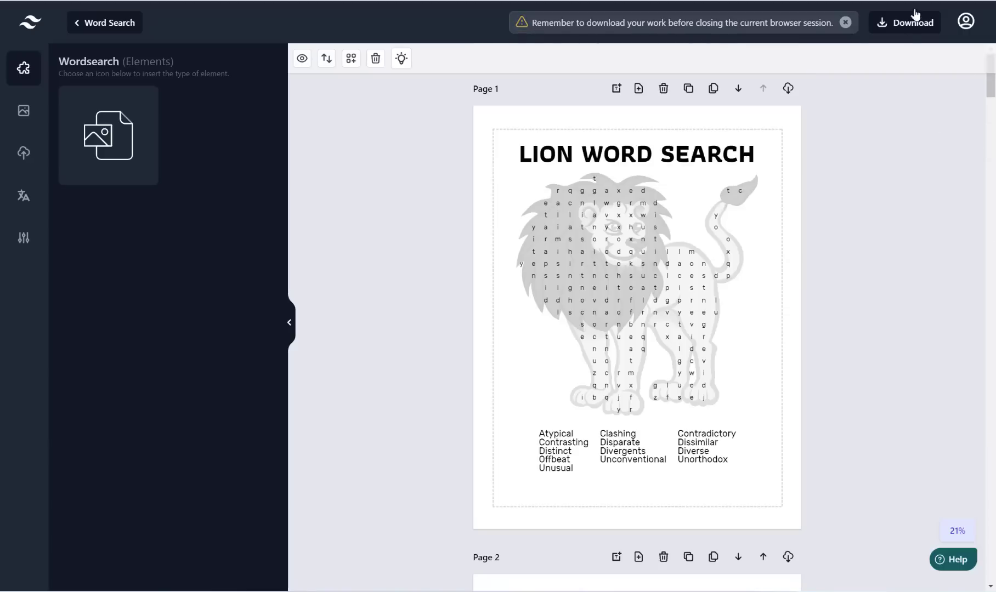
click(913, 32)
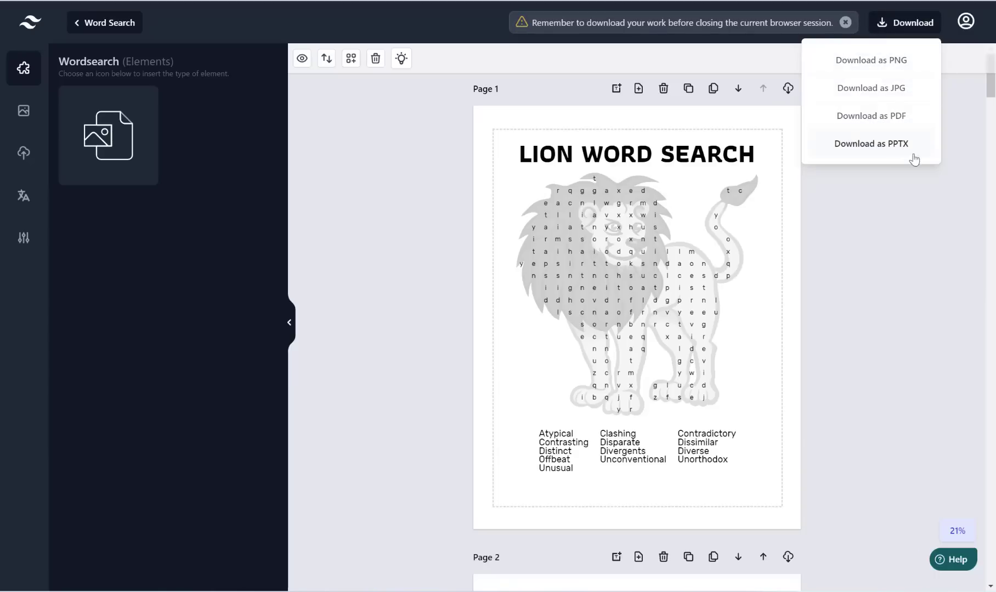
click(911, 226)
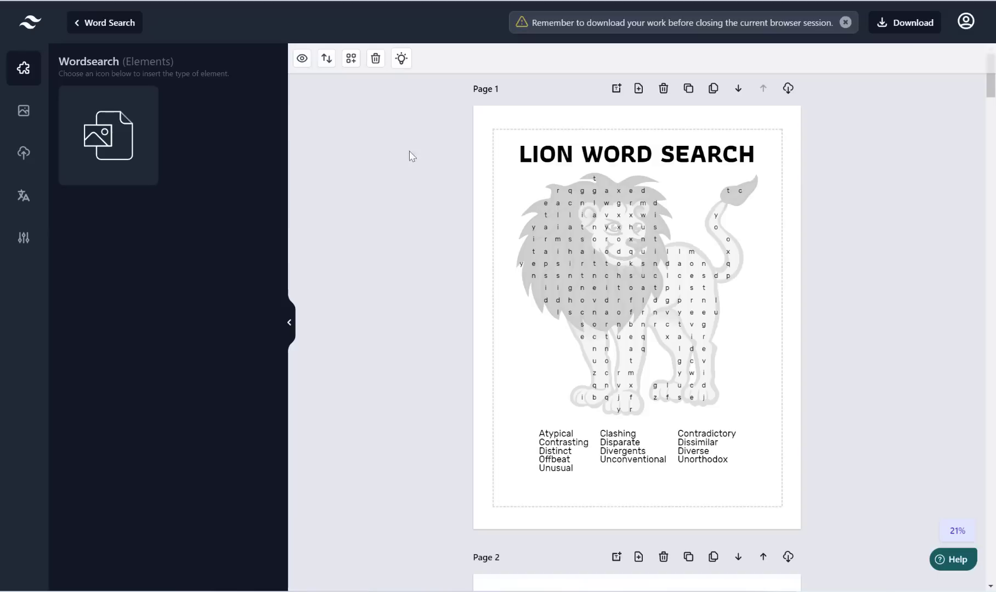
Step: Open the DFY Images library and show all the Animals images
click(24, 111)
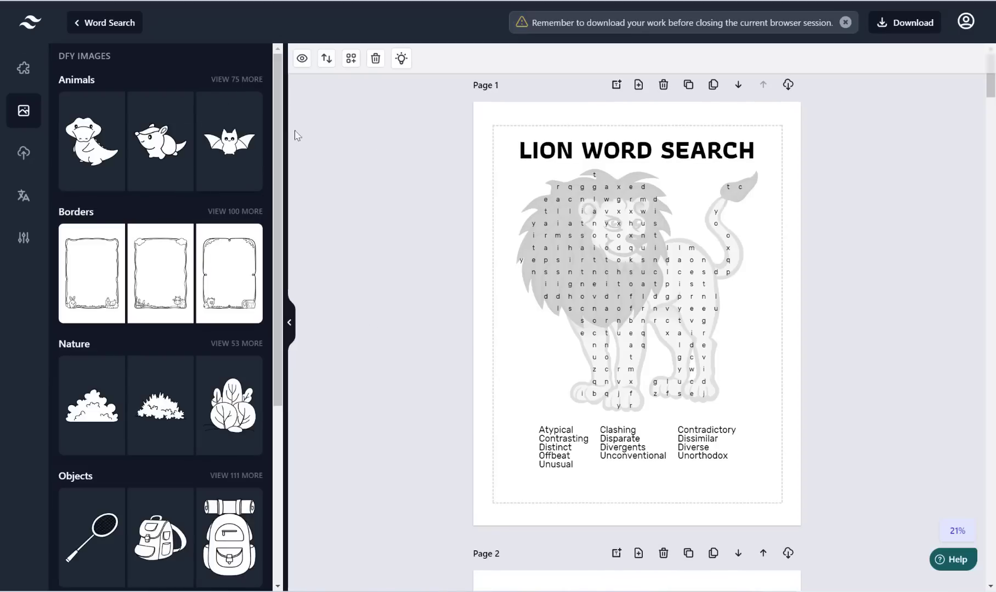
drag(277, 111, 278, 54)
click(237, 80)
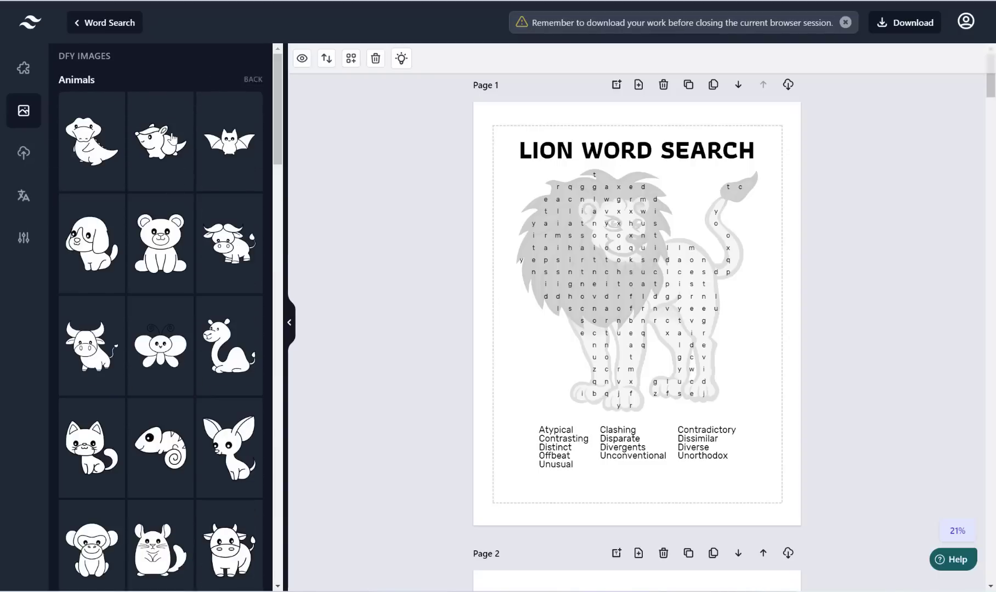
scroll(176, 203, down, 2)
scroll(193, 222, up, 2)
Step: With the LION WORD SEARCH puzzle selected, try applying the bear and another animal picture
click(654, 301)
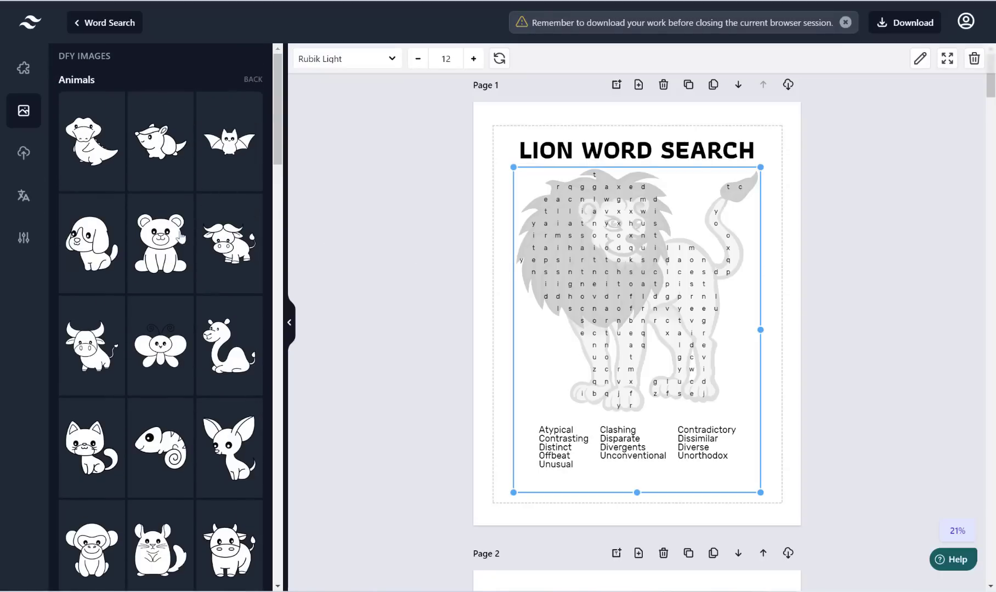
click(156, 244)
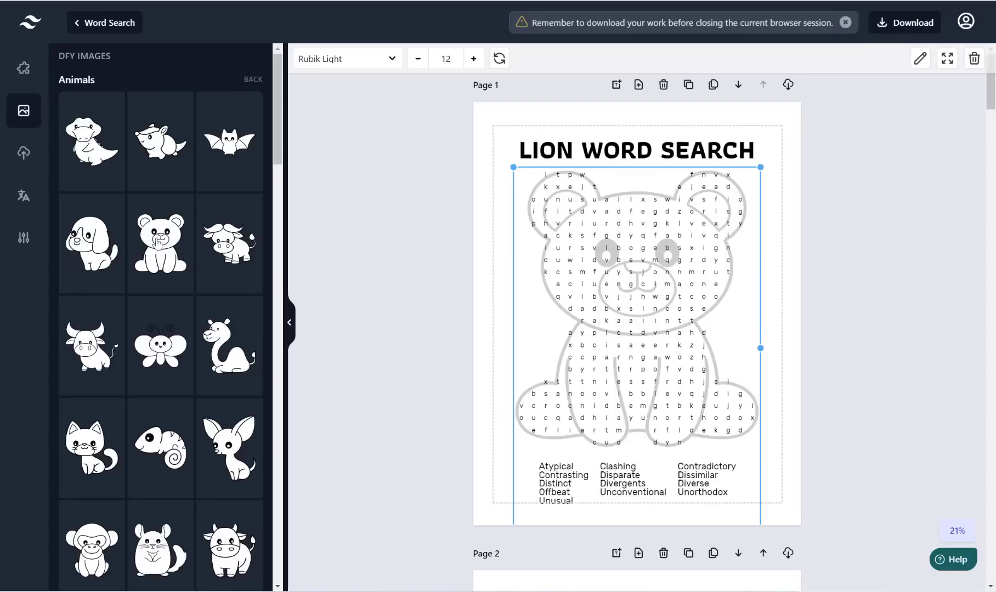
click(164, 149)
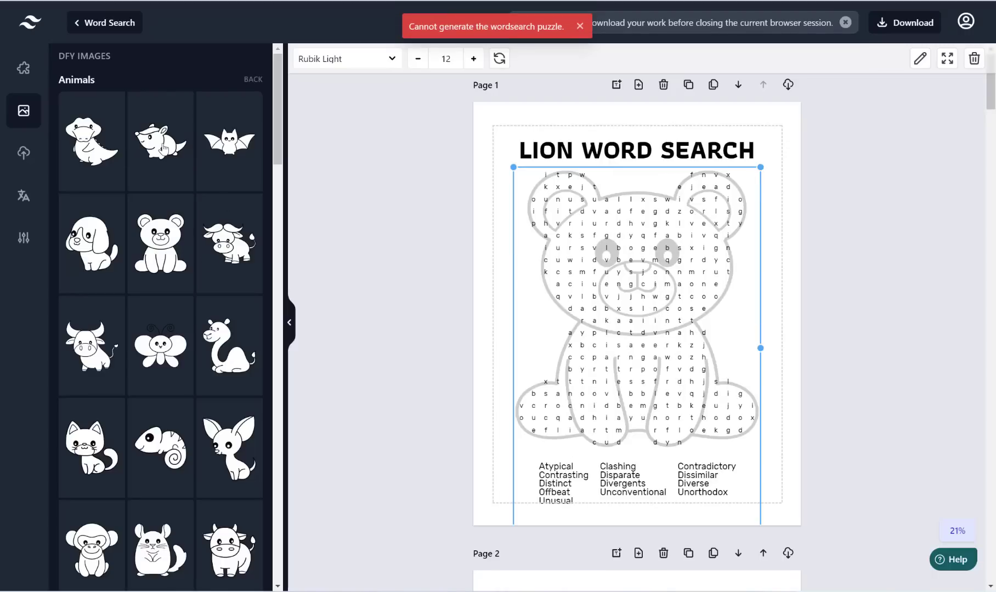
Step: Browse the Animals grid, then go BACK to the image category overview
scroll(197, 69, down, 3)
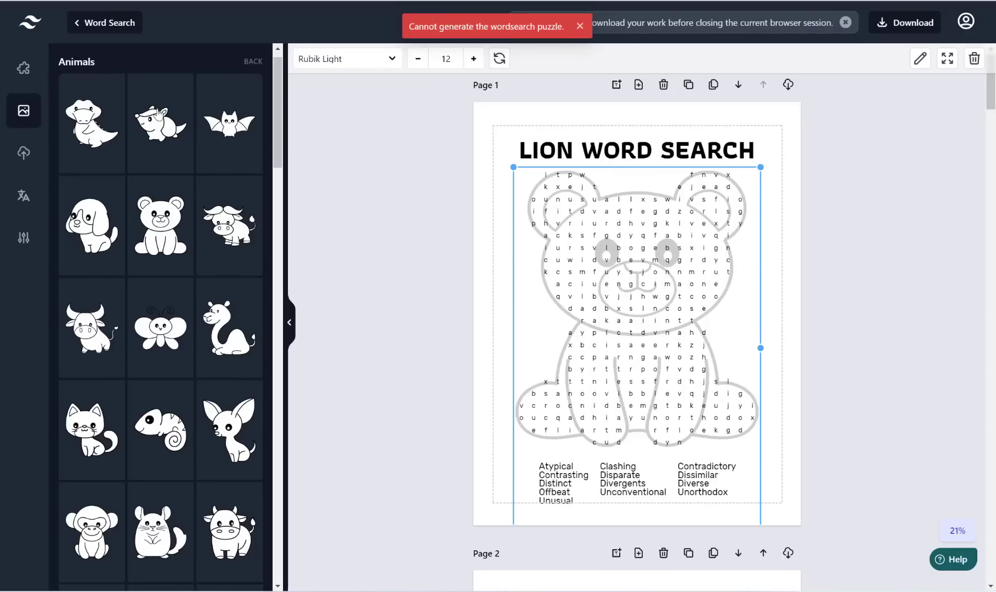
scroll(144, 84, up, 3)
scroll(202, 125, down, 15)
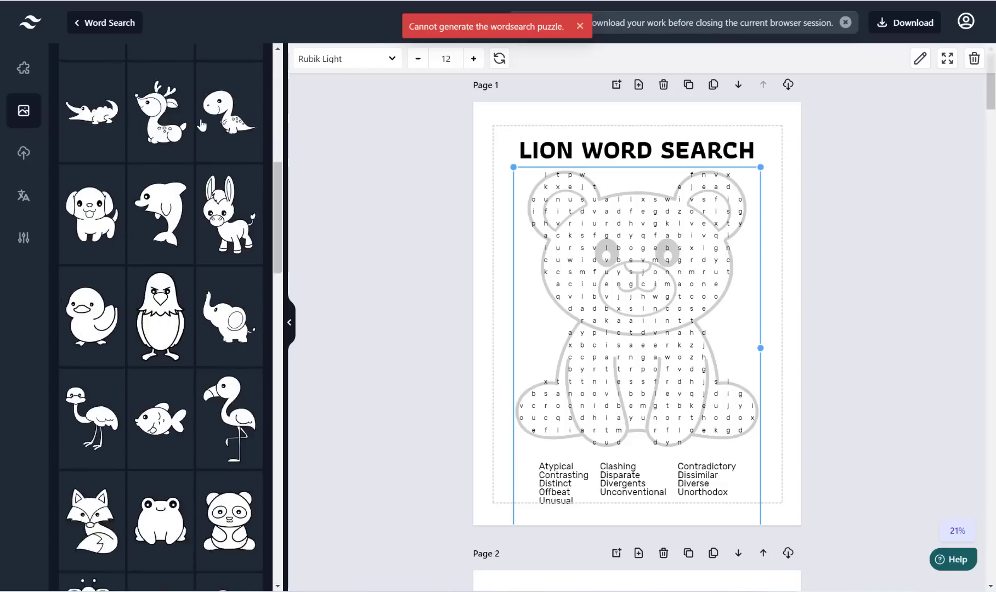
scroll(200, 126, up, 9)
scroll(201, 125, up, 8)
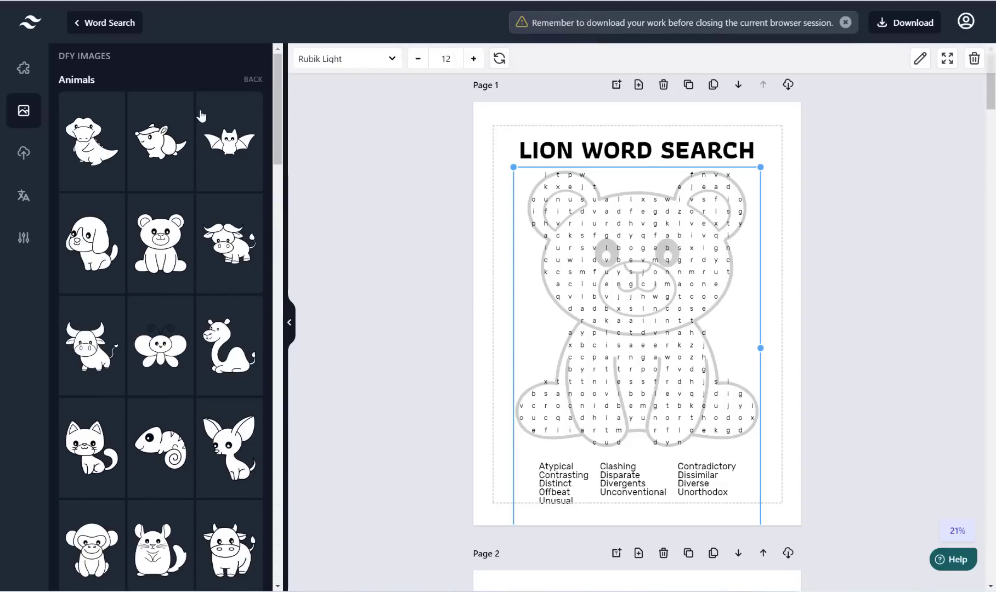
click(256, 82)
scroll(127, 227, down, 5)
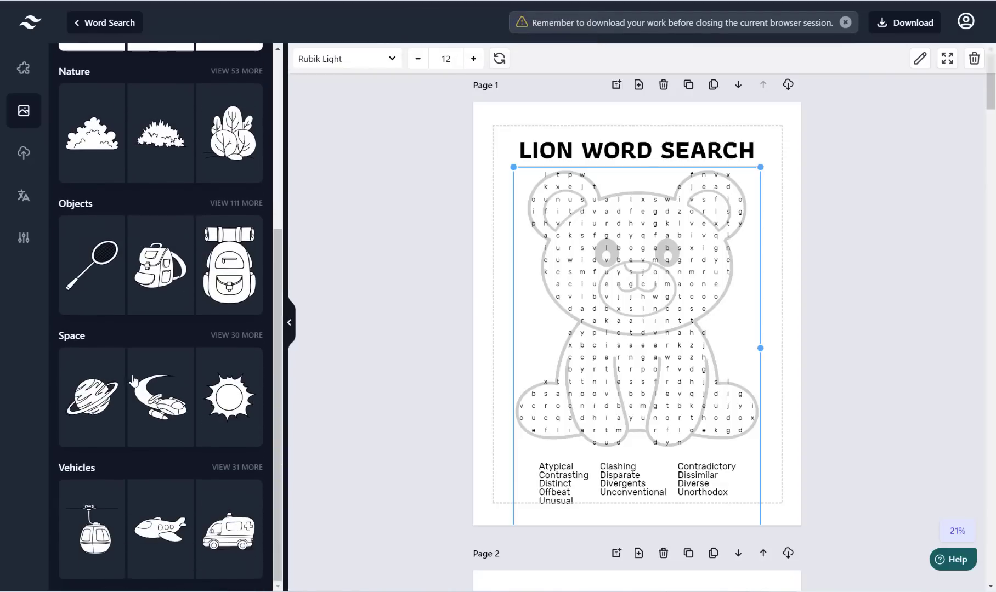
scroll(146, 296, up, 5)
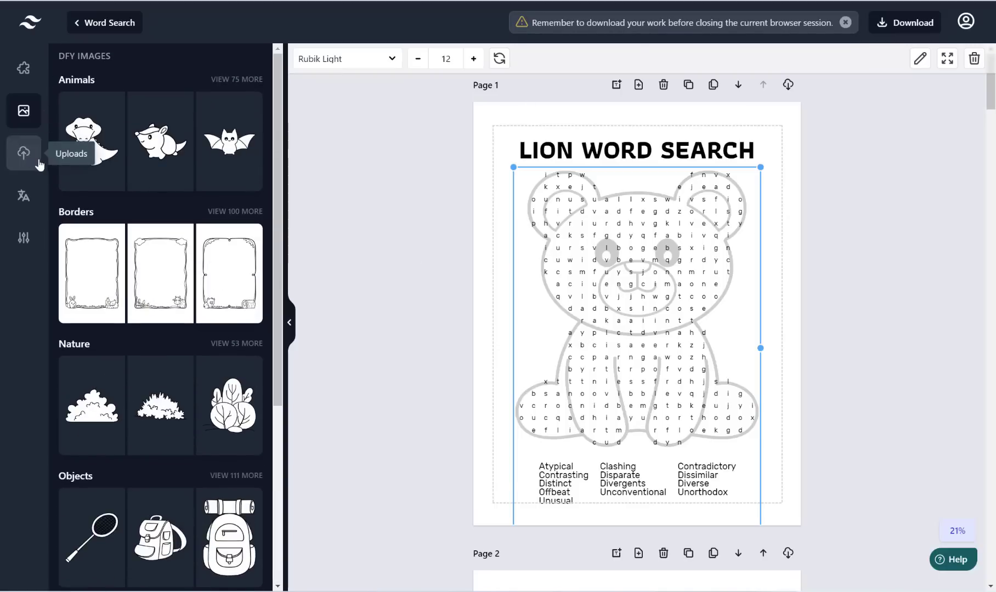
Step: In the translate sidebar view, shrink the bear puzzle slightly and centre it on the page
click(23, 204)
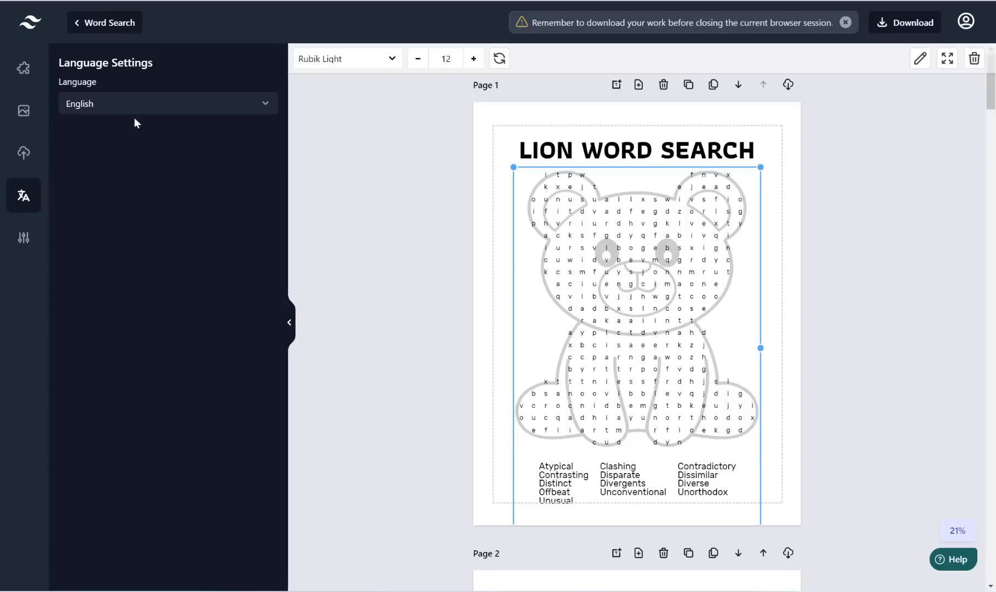
scroll(626, 220, up, 1)
scroll(626, 225, down, 5)
scroll(685, 328, up, 5)
scroll(750, 211, down, 1)
scroll(749, 211, down, 1)
drag(756, 152, 730, 192)
mouse_move(604, 241)
mouse_down()
mouse_move(608, 233)
mouse_move(610, 252)
mouse_up()
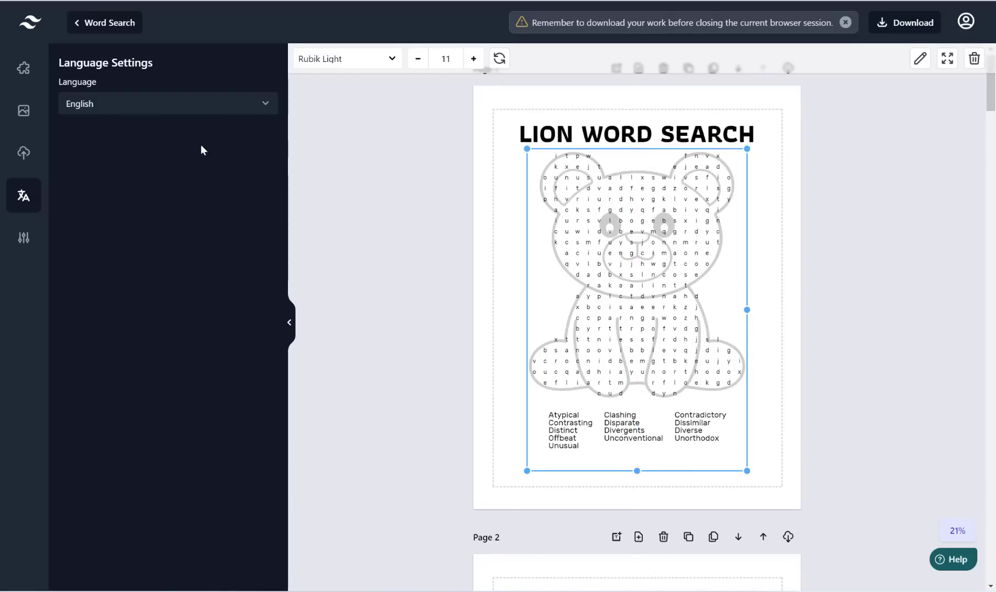
Step: Switch the puzzle language to Spanish, then Swedish, producing KATT-EGENSKAPER with Swedish words
click(257, 104)
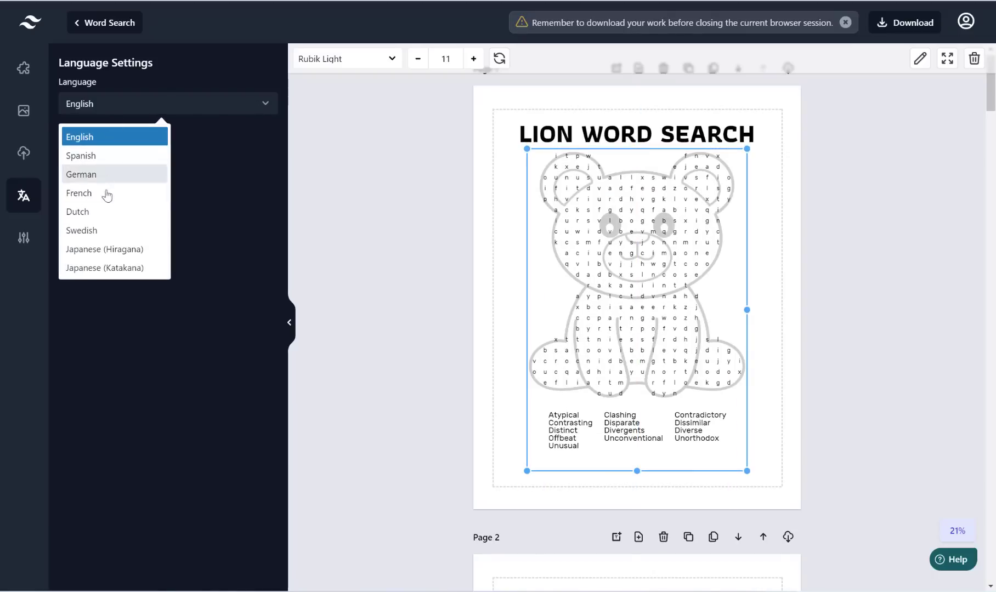
click(81, 157)
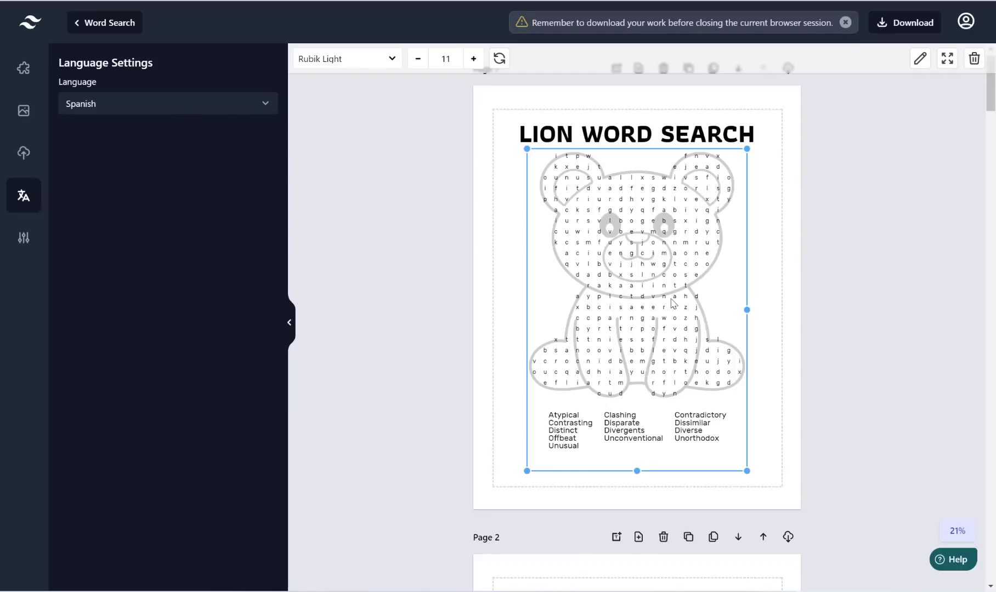
click(149, 111)
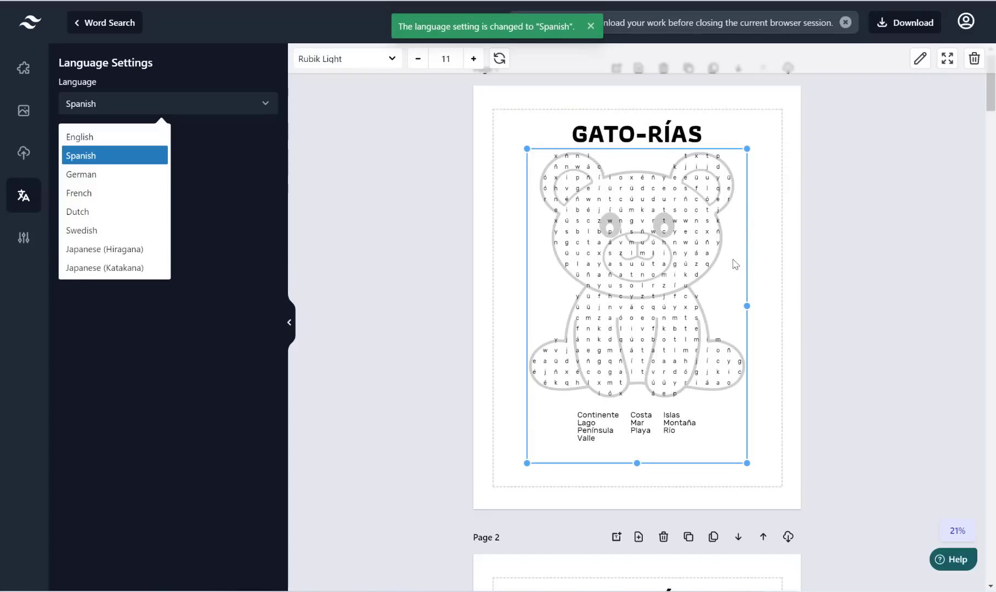
scroll(726, 258, down, 8)
scroll(677, 234, down, 2)
scroll(387, 203, up, 10)
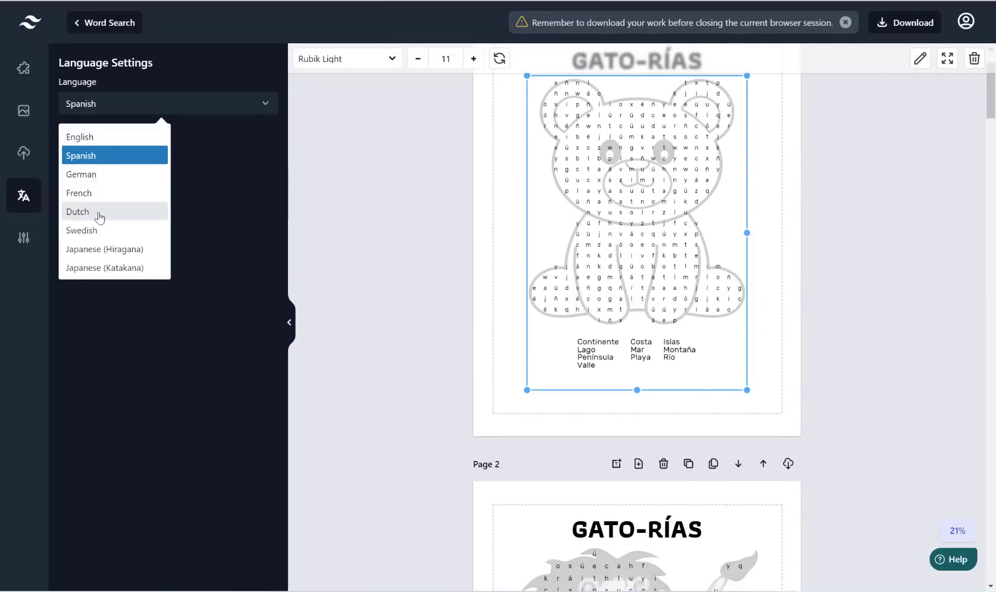
click(101, 232)
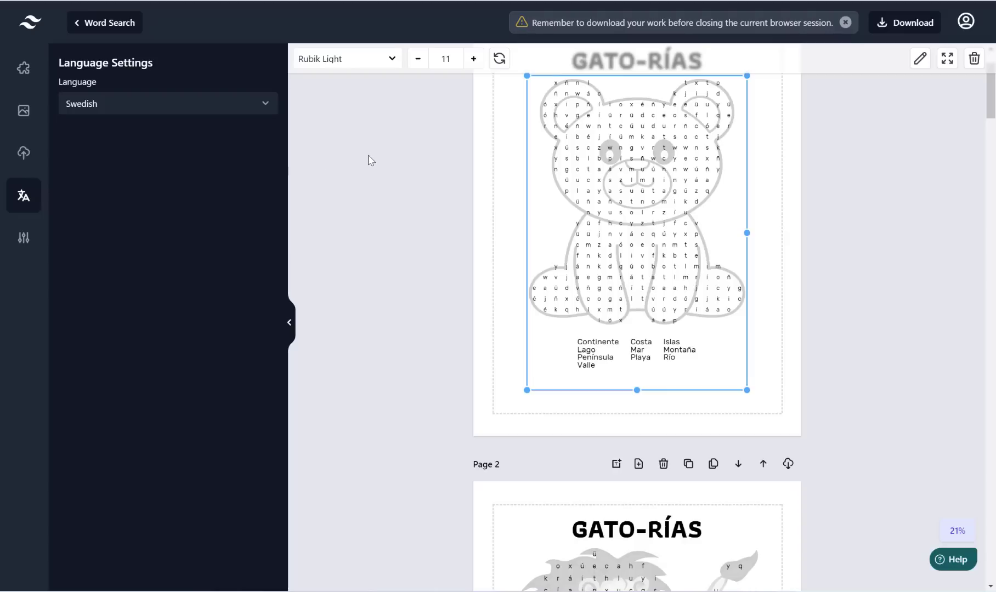
scroll(367, 159, up, 2)
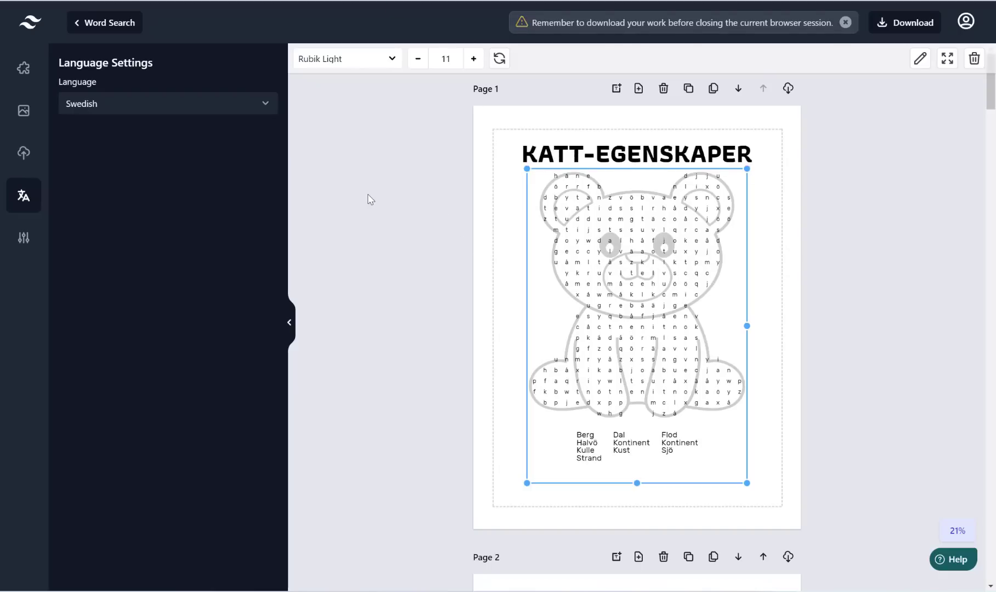
click(537, 125)
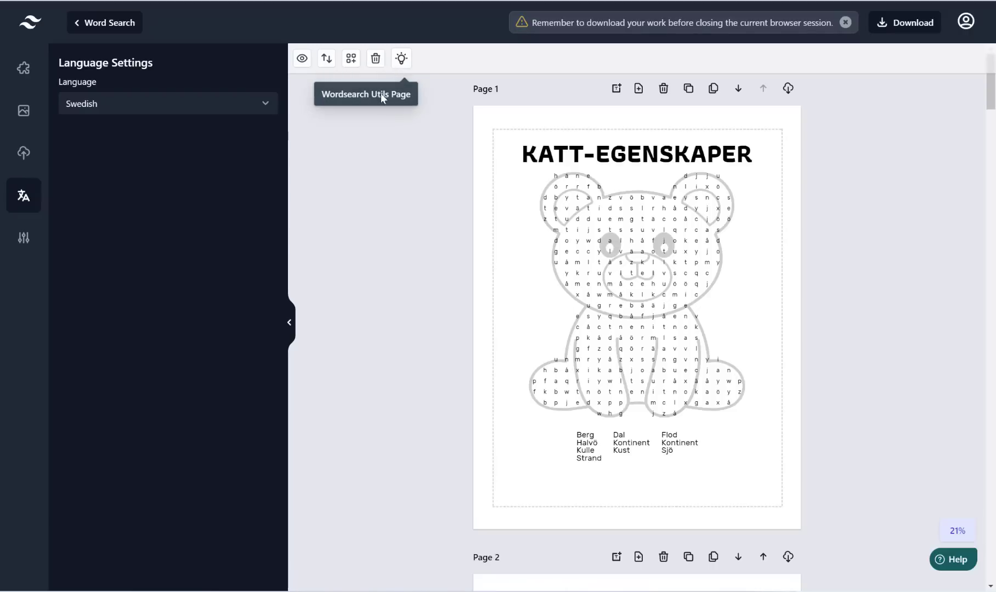
click(403, 60)
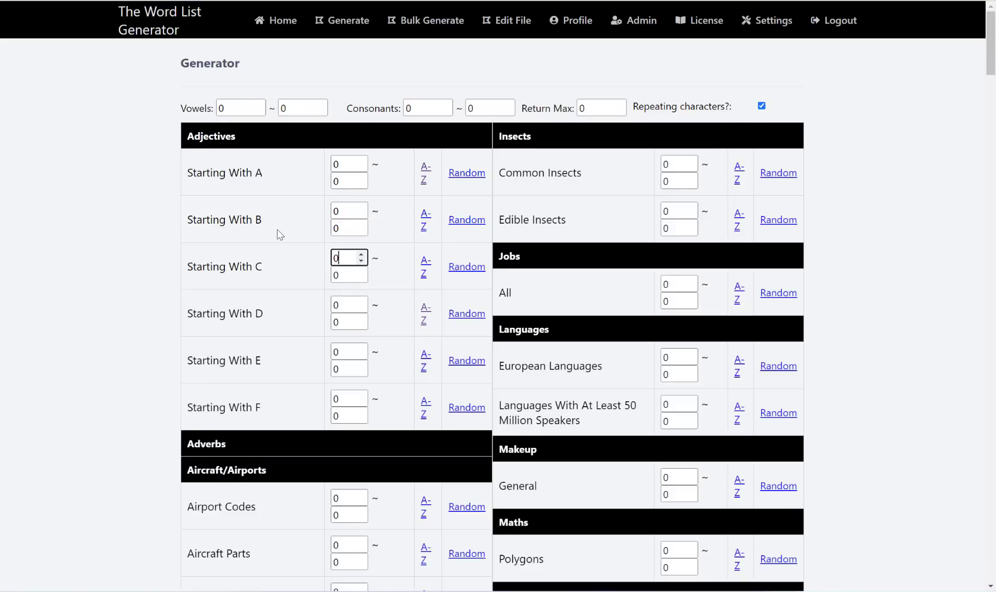
Step: Set Return Max to 200 and download the Animals - General list in A–Z order
scroll(278, 230, down, 7)
scroll(280, 230, up, 7)
double_click(587, 107)
text(200)
scroll(240, 165, down, 12)
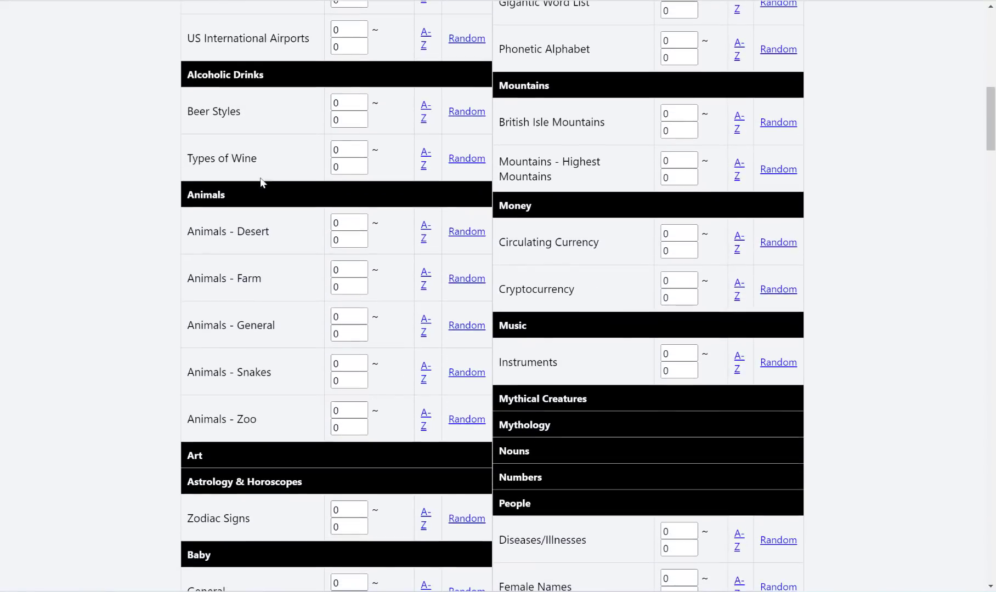
click(424, 323)
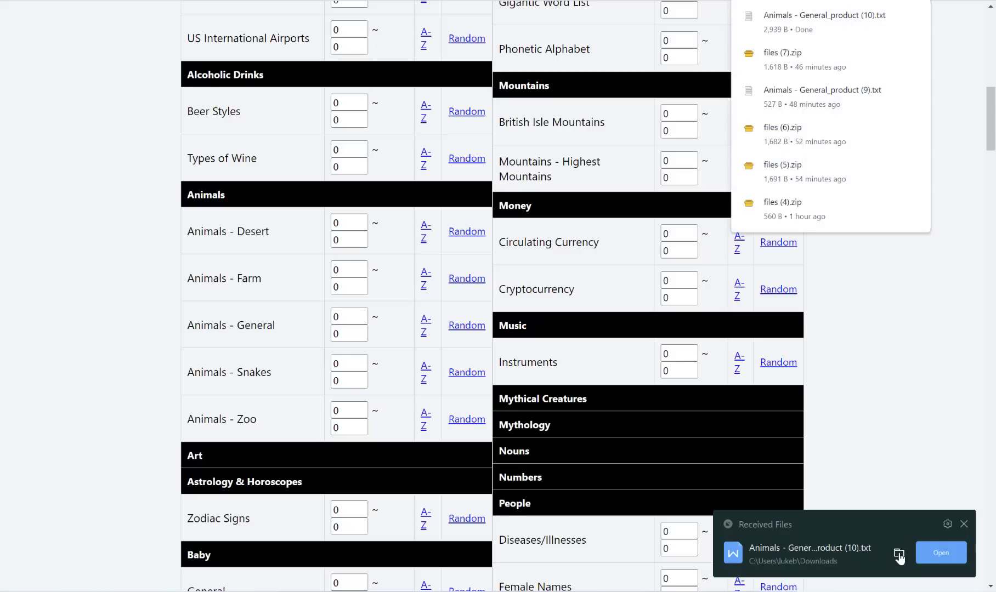
Step: Open Animals - General_product (10) from the Downloads folder in Notepad
click(898, 553)
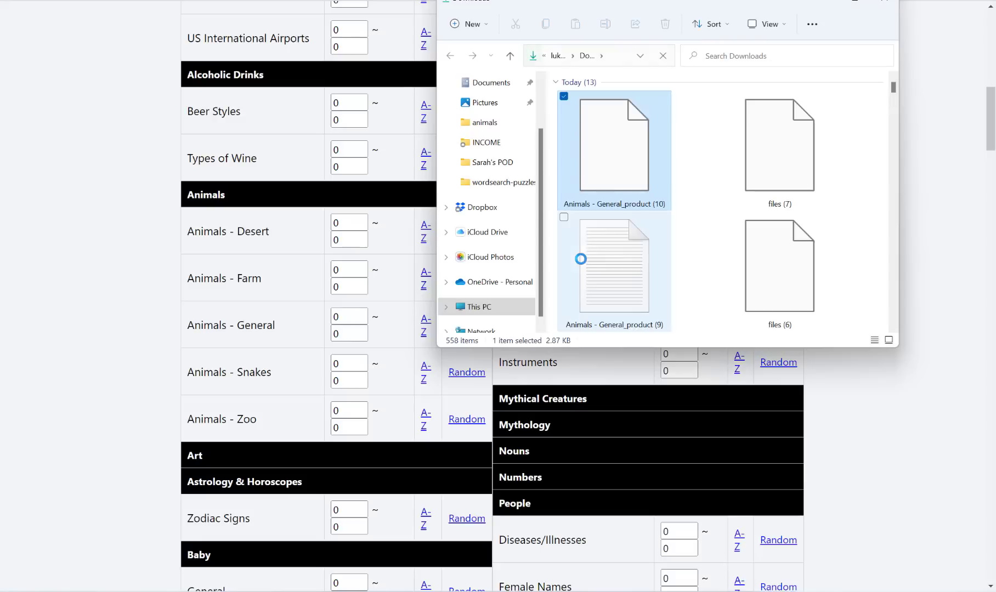
right_click(613, 116)
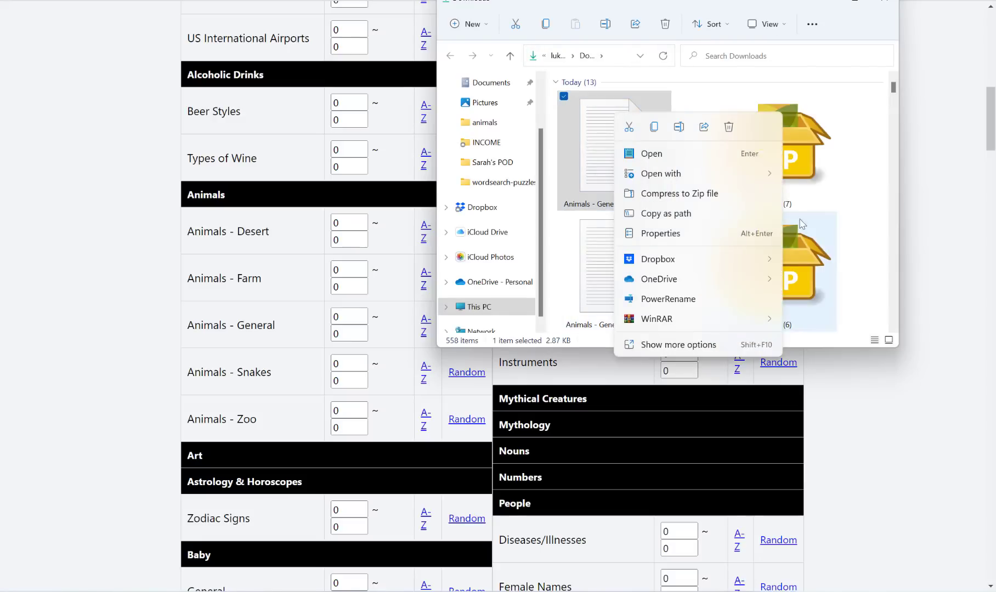
click(613, 7)
drag(525, 9, 217, 107)
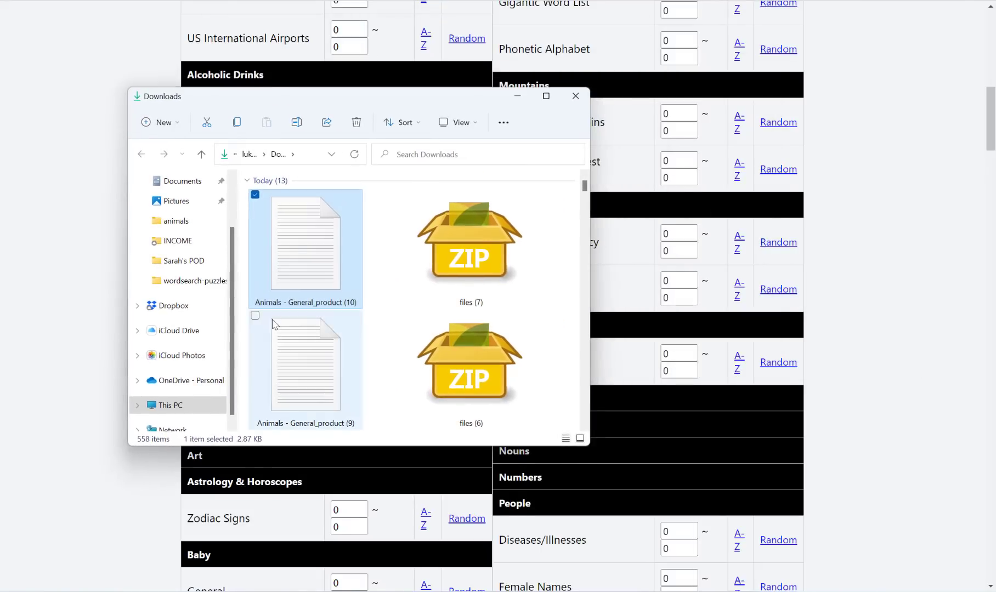
double_click(290, 247)
right_click(292, 250)
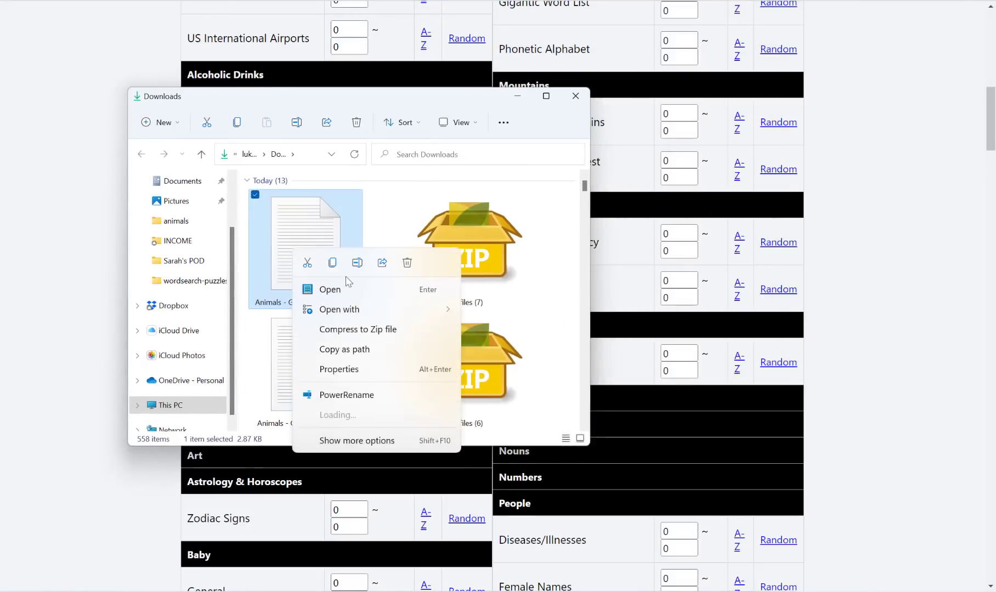
mouse_move(413, 312)
click(496, 349)
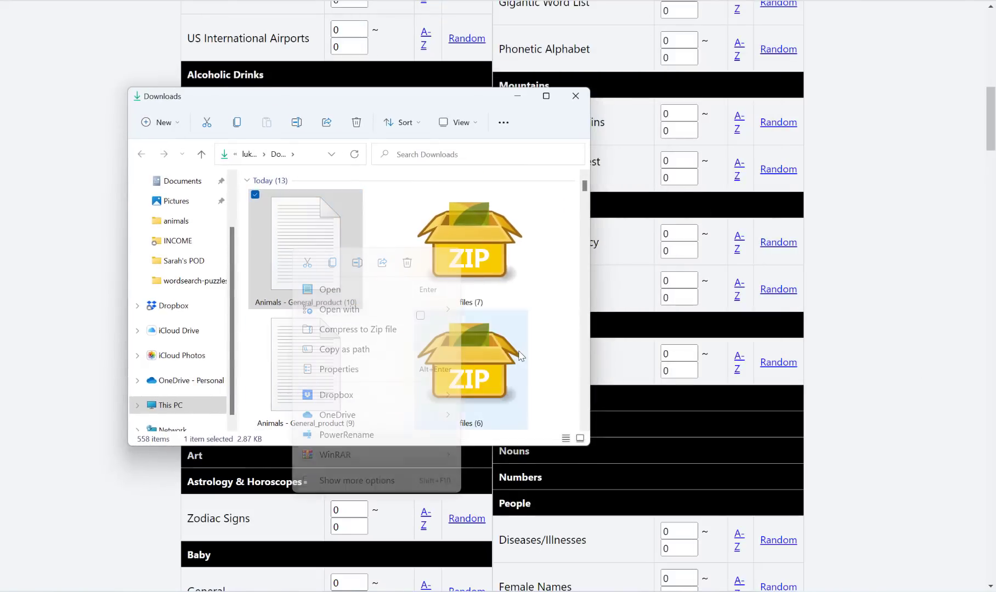
scroll(168, 138, down, 20)
Step: Confirm the list reaches line 200 ending at Zorse, close Notepad, and return to Wordsearch Utils
click(69, 413)
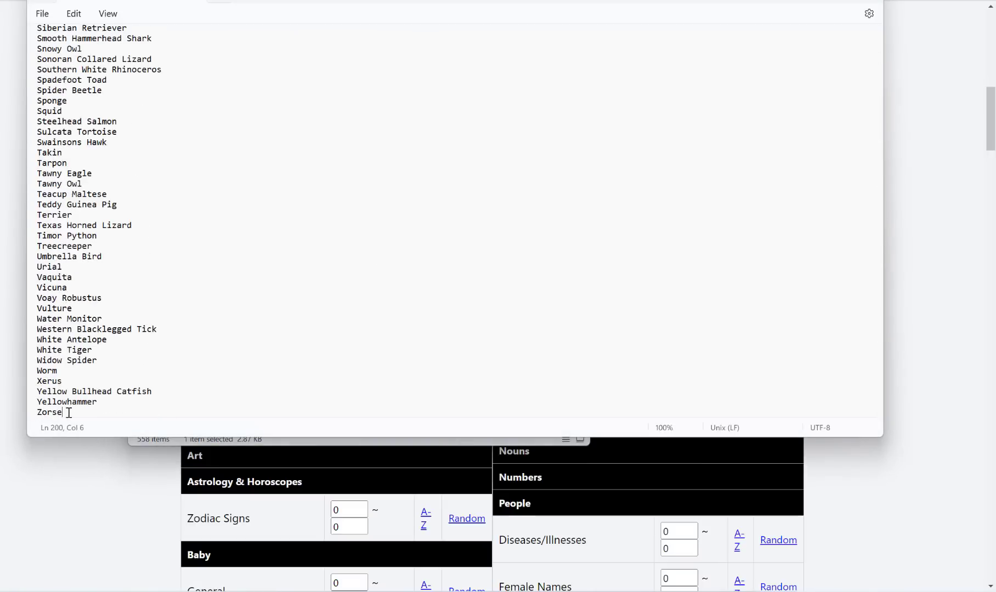
scroll(111, 314, up, 20)
scroll(113, 316, up, 20)
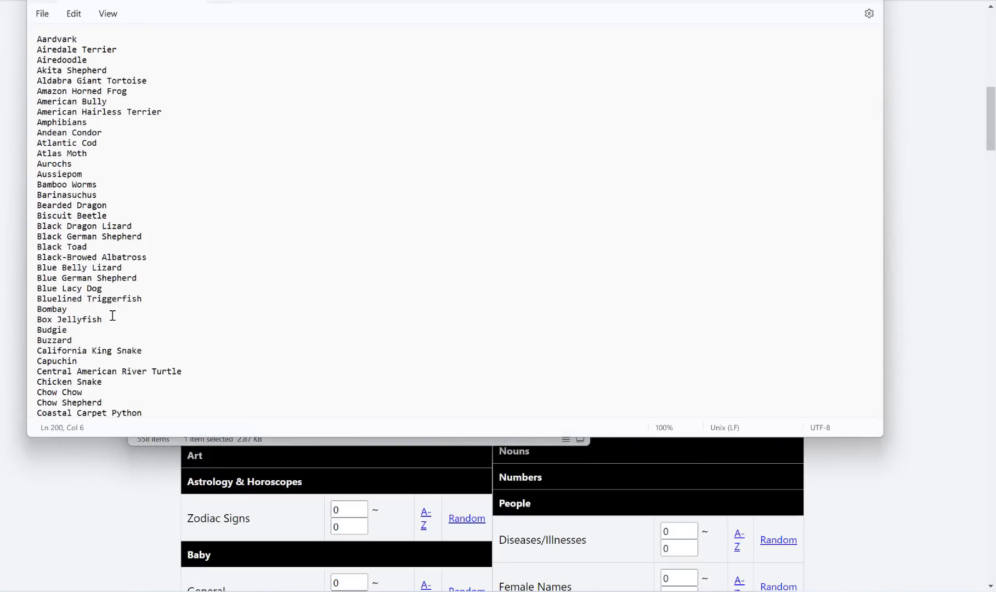
scroll(113, 315, down, 20)
scroll(113, 315, down, 10)
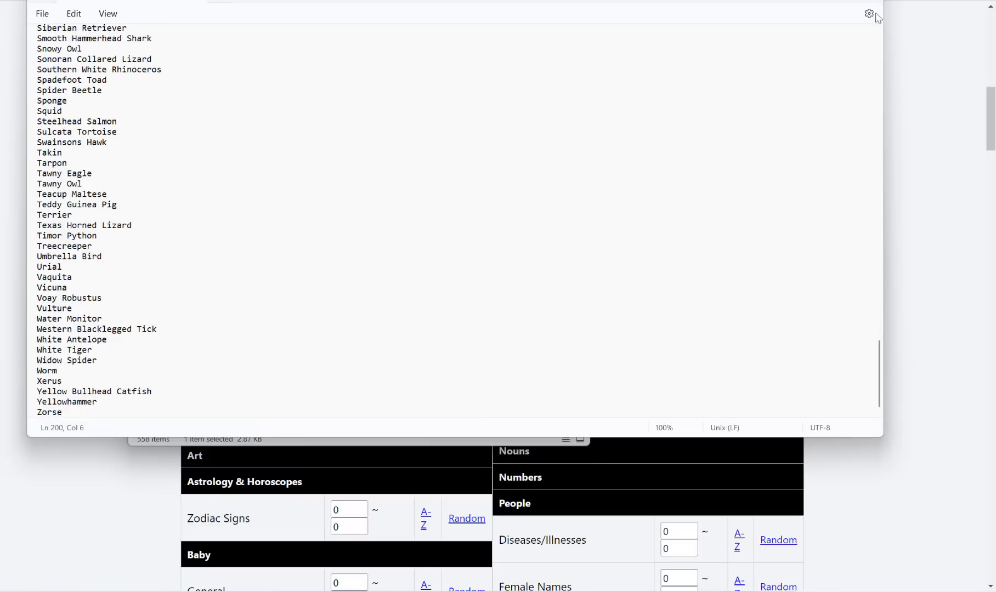
key(alt+F4)
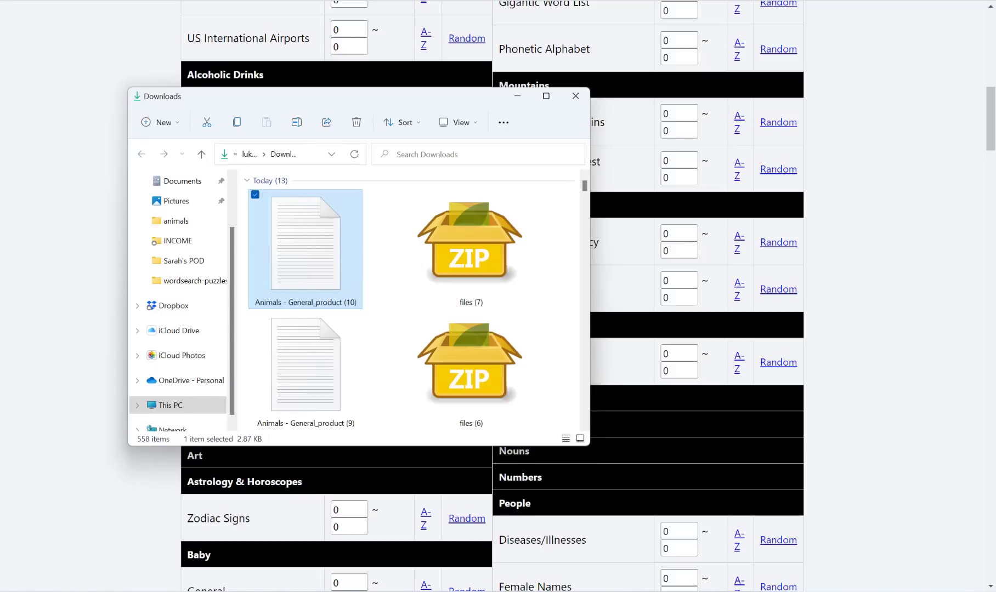
click(66, 0)
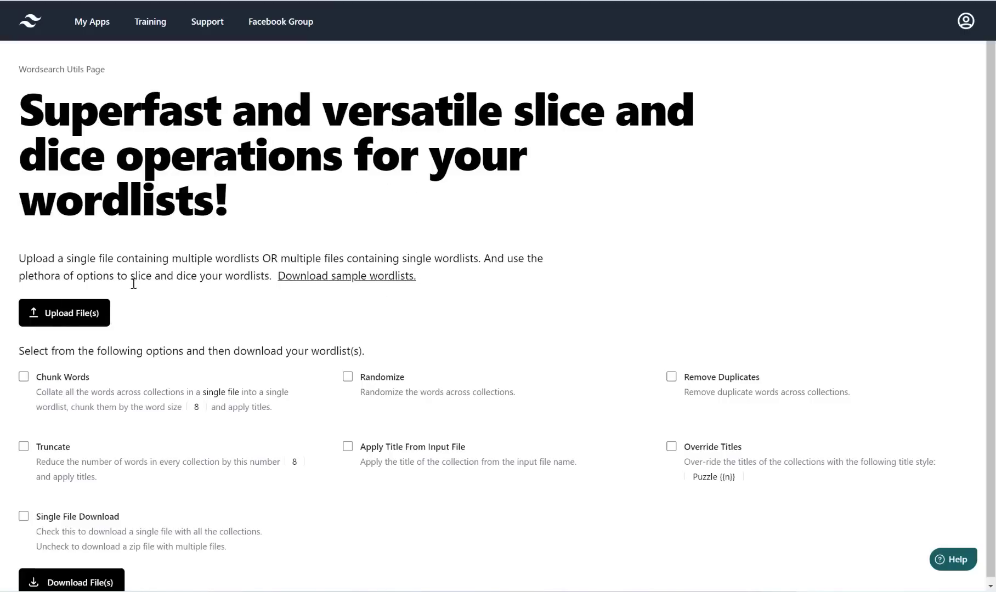
Step: Upload the Animals - General_product (10) word list from the Downloads folder
click(76, 322)
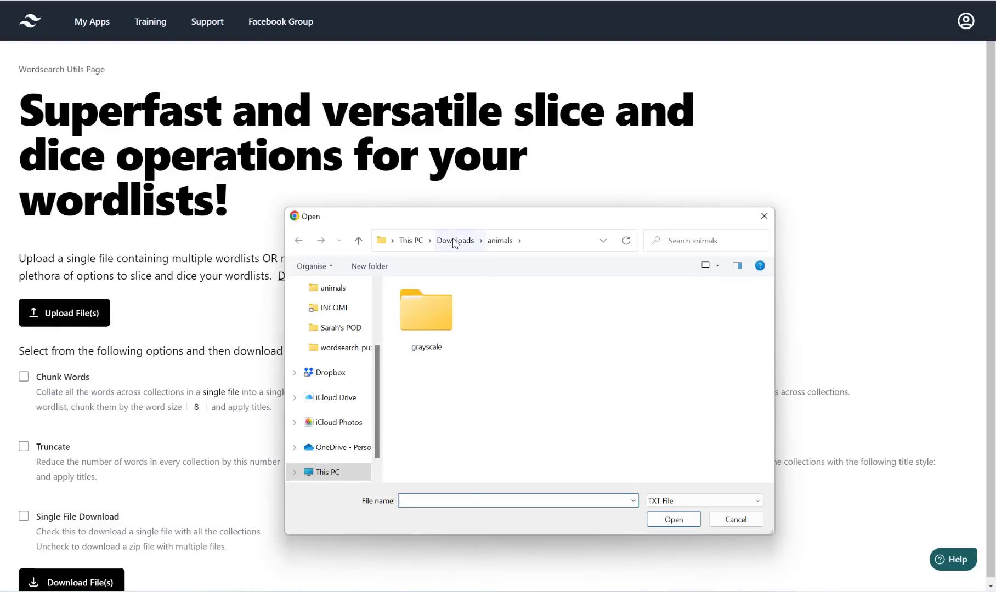
click(454, 241)
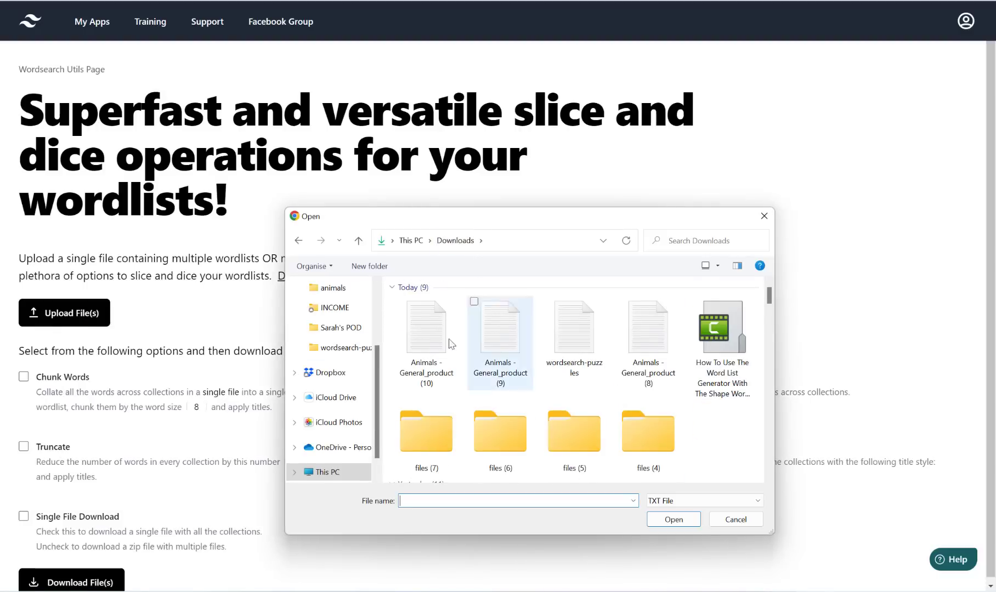
click(430, 346)
click(680, 521)
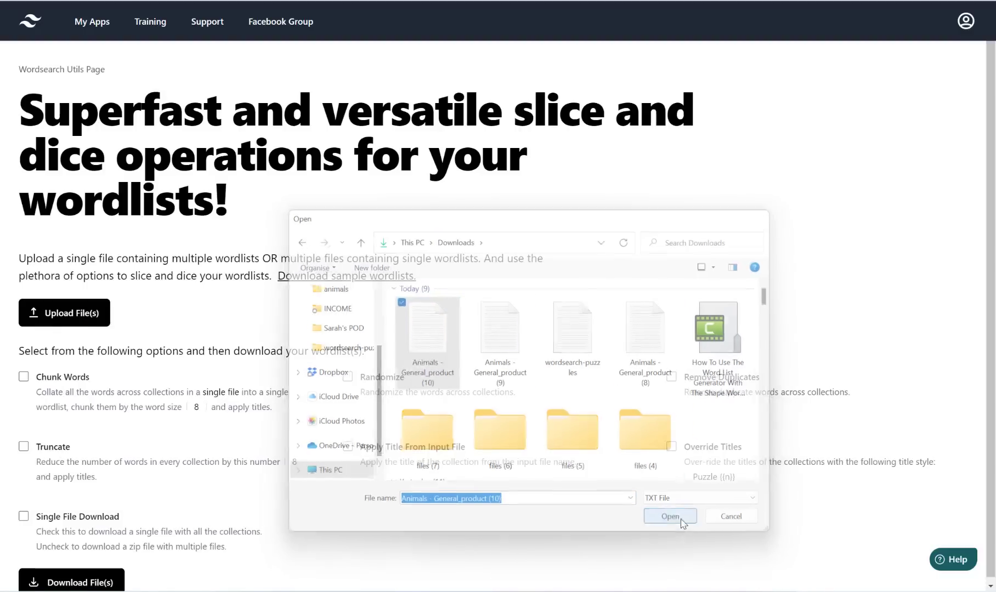
scroll(427, 257, down, 1)
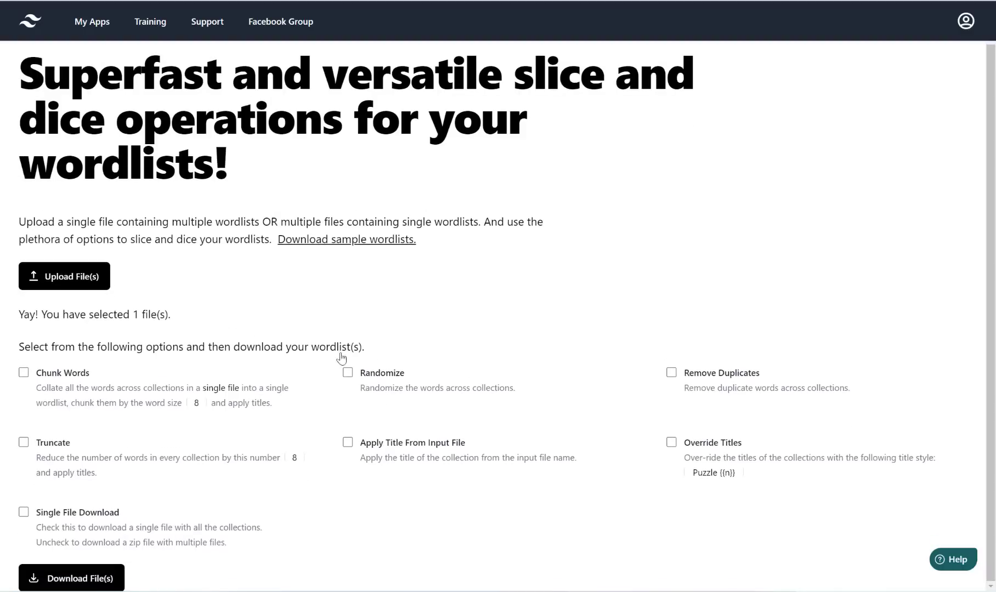
Step: Turn on Chunk Words and set the list size to 10 words
click(23, 373)
double_click(199, 403)
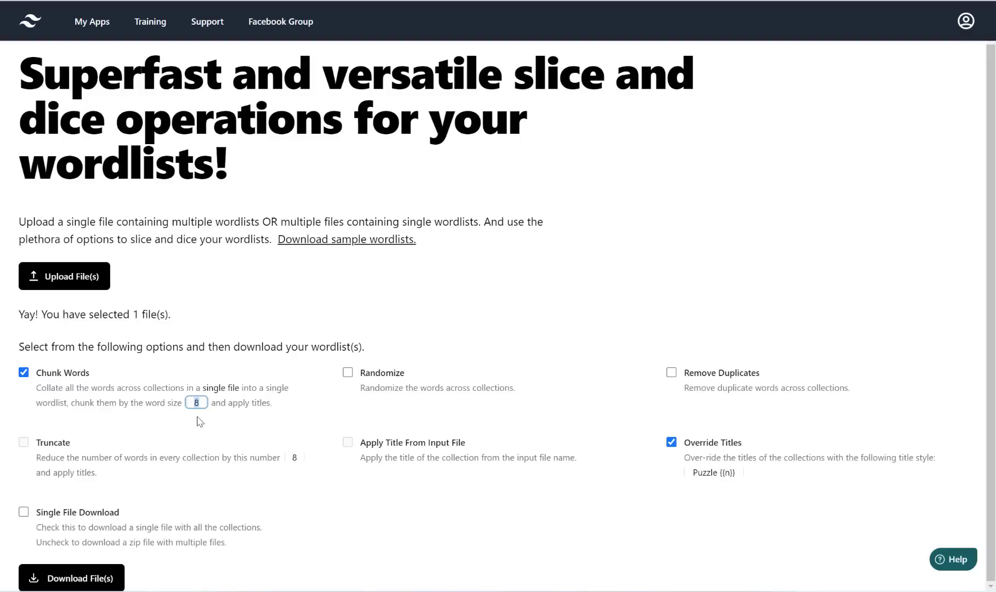
text(10)
Step: Title the lists 'Animal {{n}}' and download them together as a single file
click(706, 476)
click(714, 474)
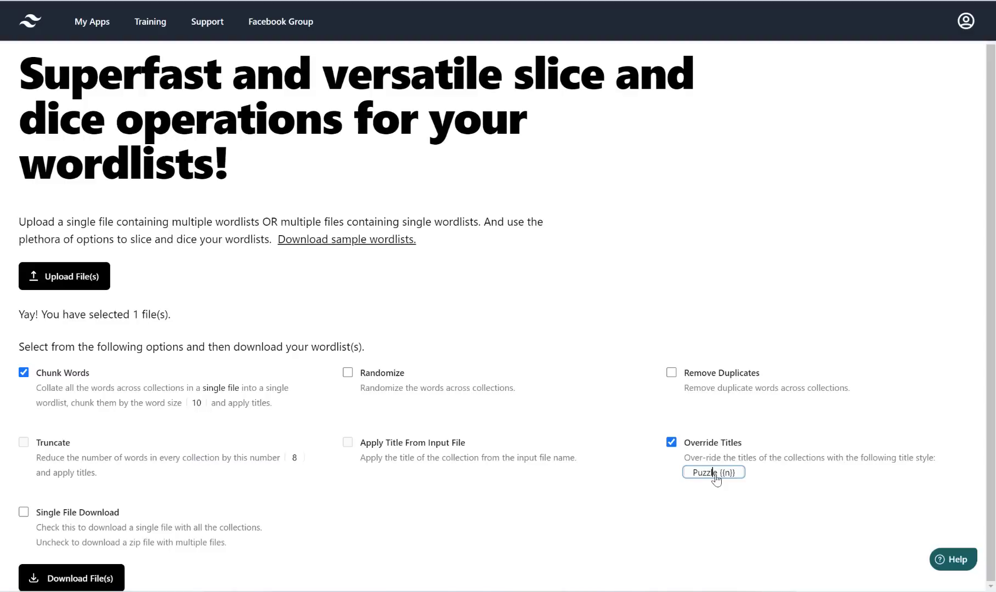
key(BackSpace)
key(BackSpace)
key(BackSpace)
key(BackSpace)
key(BackSpace)
key(BackSpace)
key(BackSpace)
text(Animal)
scroll(743, 534, up, 1)
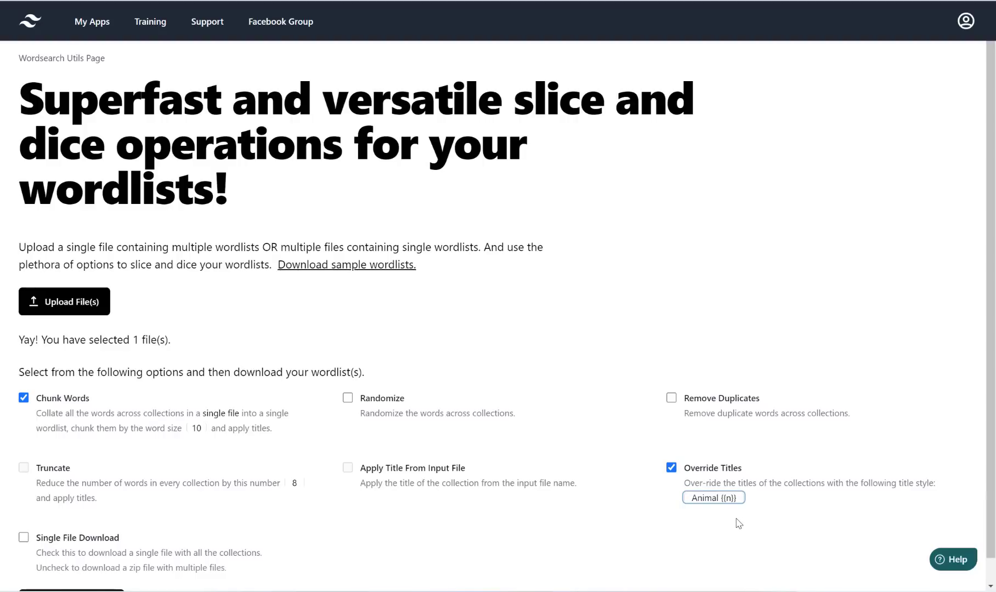
scroll(725, 515, down, 1)
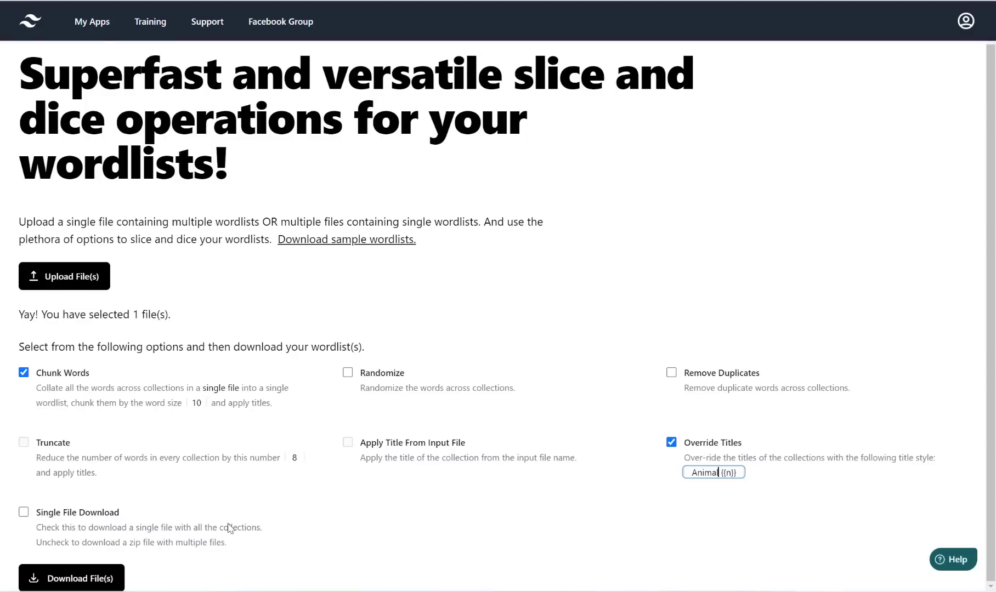
click(66, 520)
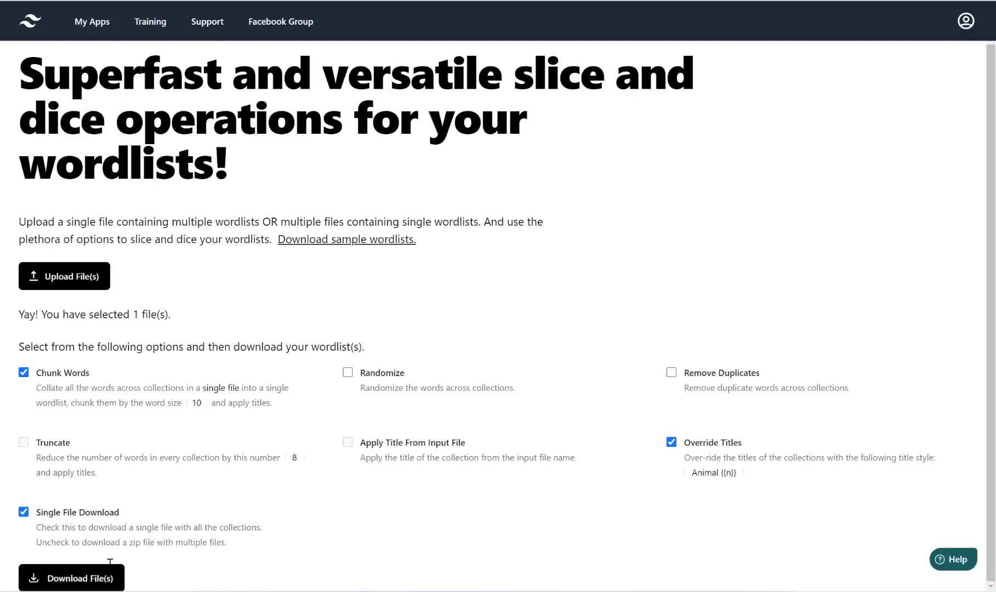
click(65, 580)
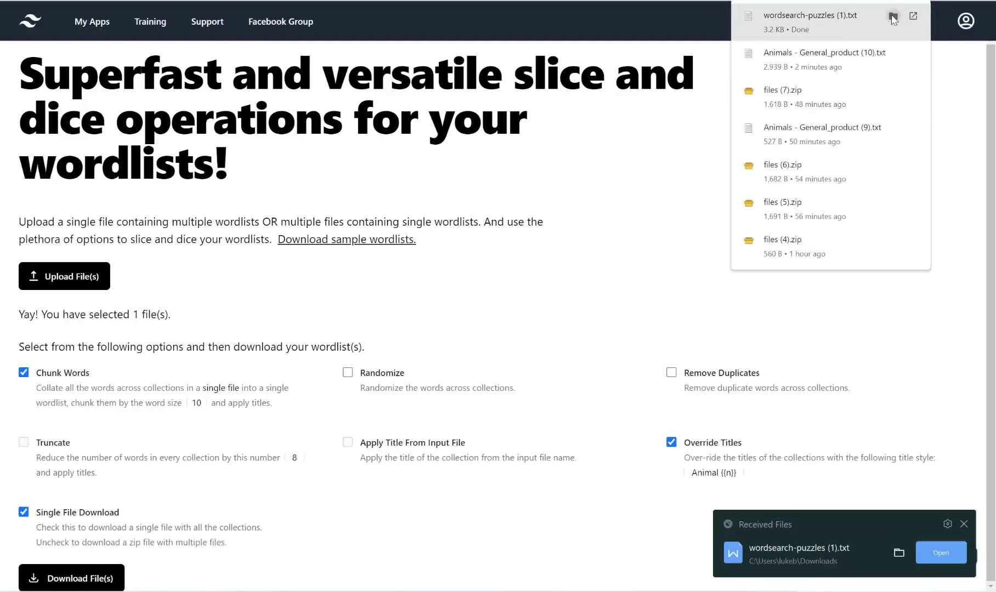
Step: Open wordsearch-puzzles (1) from its Downloads folder location
click(893, 19)
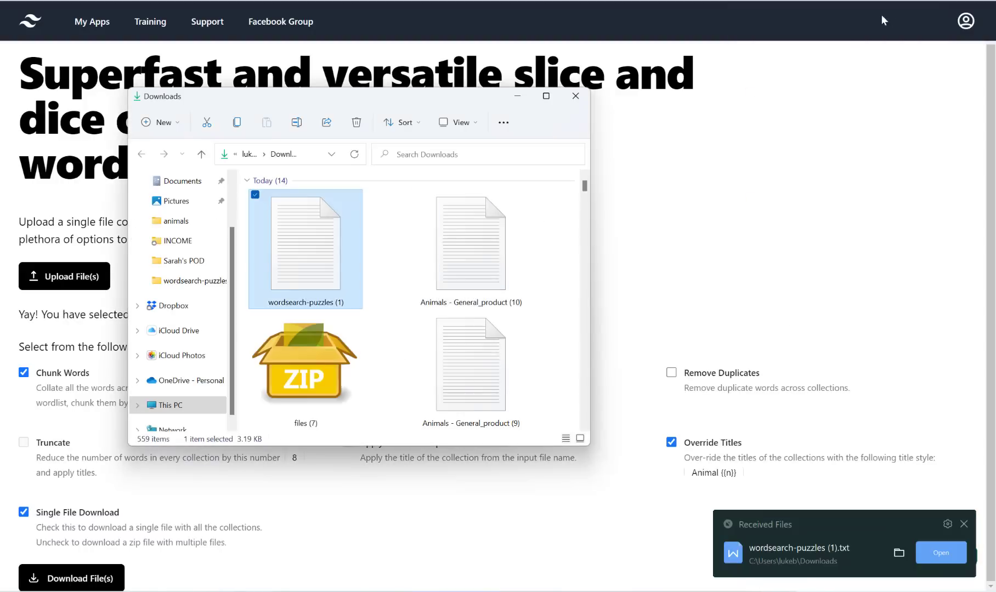
double_click(314, 237)
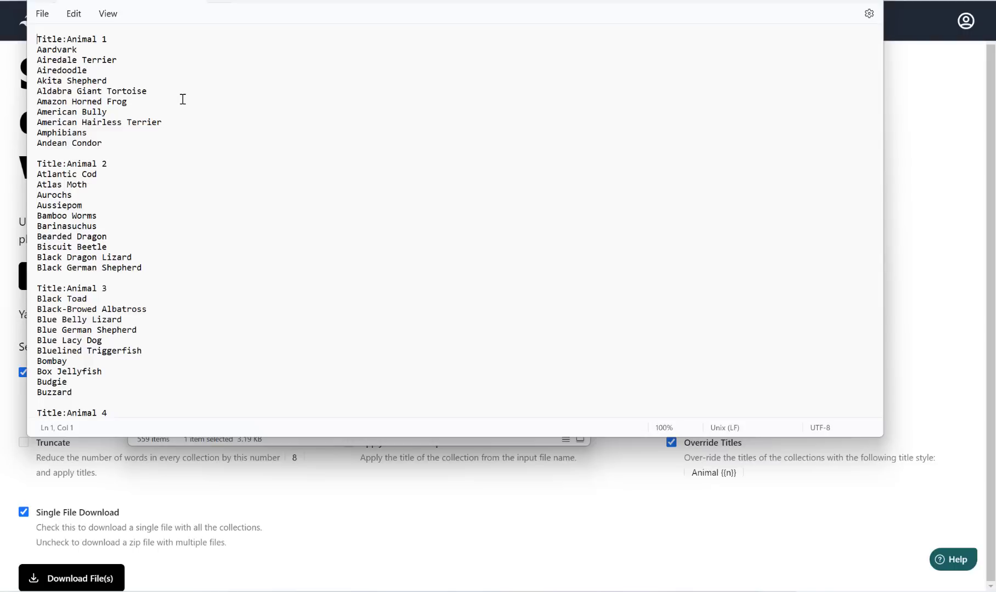
Step: Check the lists run from Animal 1 to Animal 20, then close Notepad
scroll(242, 99, down, 20)
scroll(244, 101, down, 13)
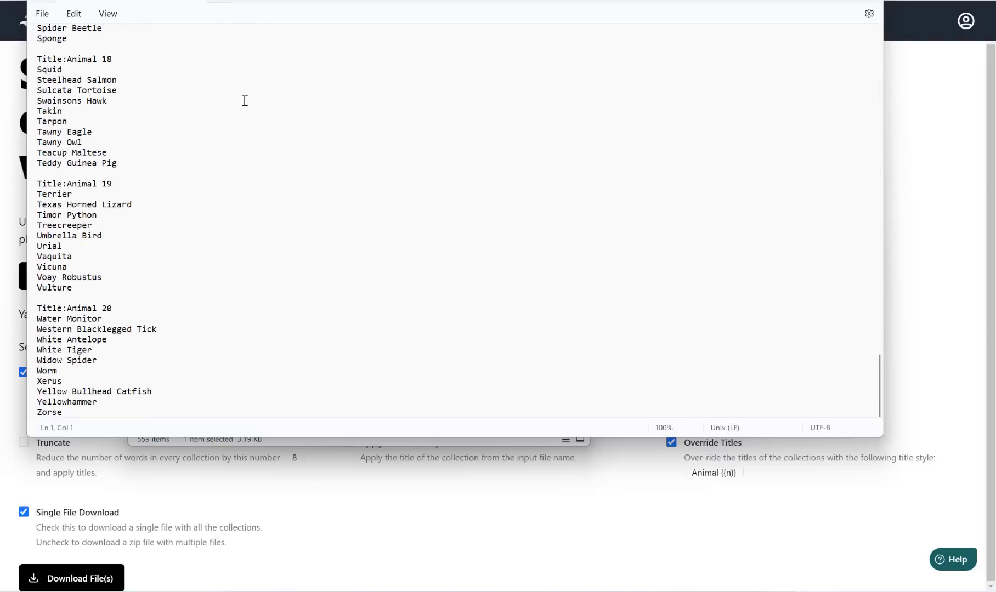
click(866, 0)
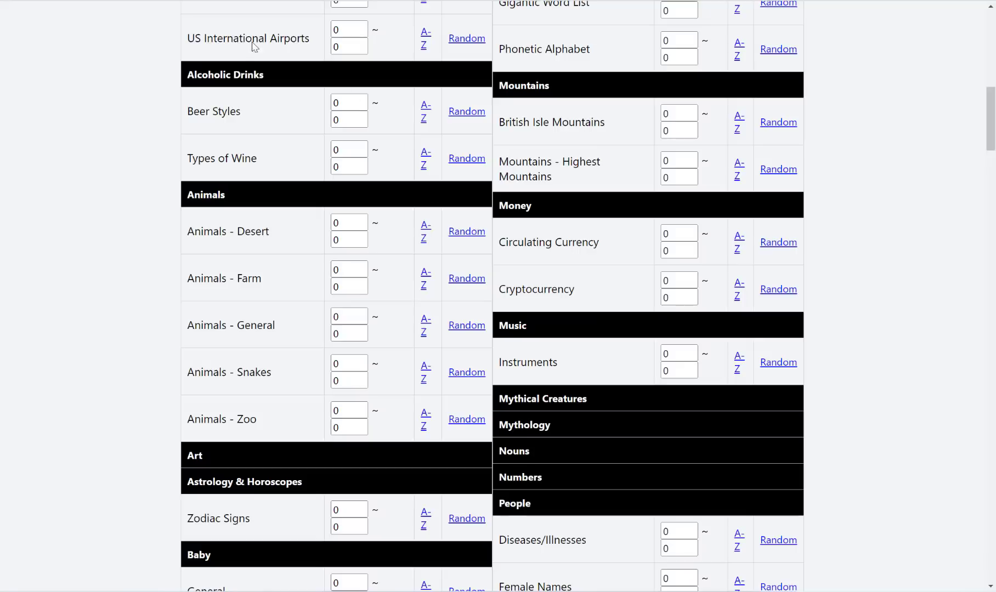
Step: Go to gumroad.com by entering 'gumr' in the address bar
scroll(437, 181, up, 10)
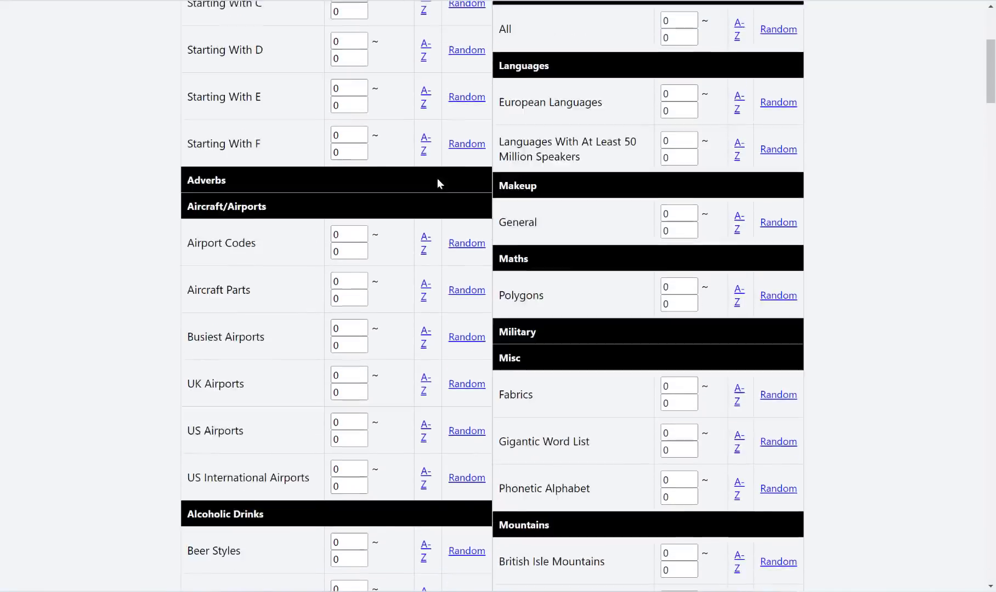
scroll(322, 93, down, 10)
scroll(321, 95, up, 10)
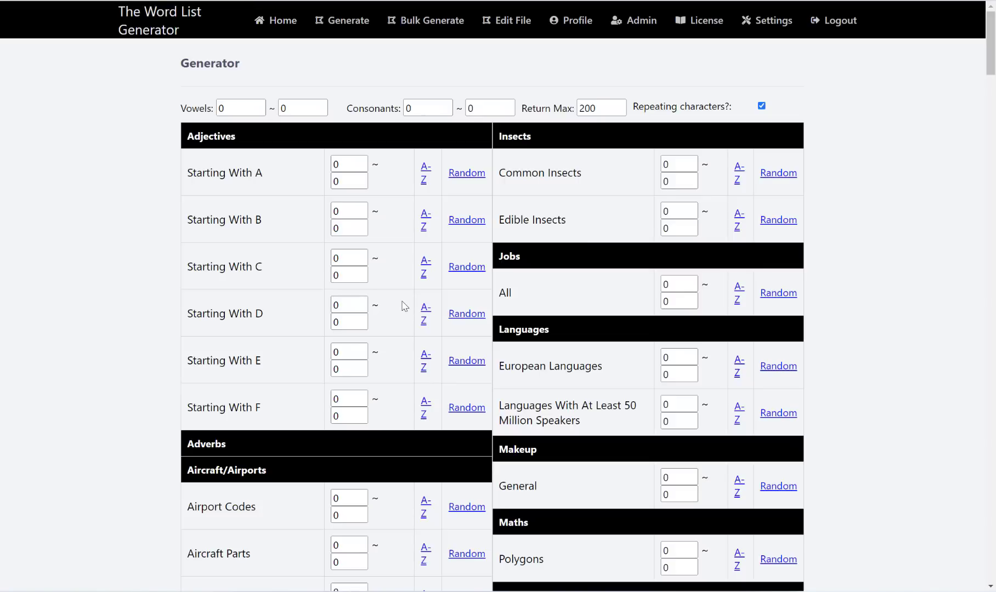
click(192, 1)
text(gumr)
key(Return)
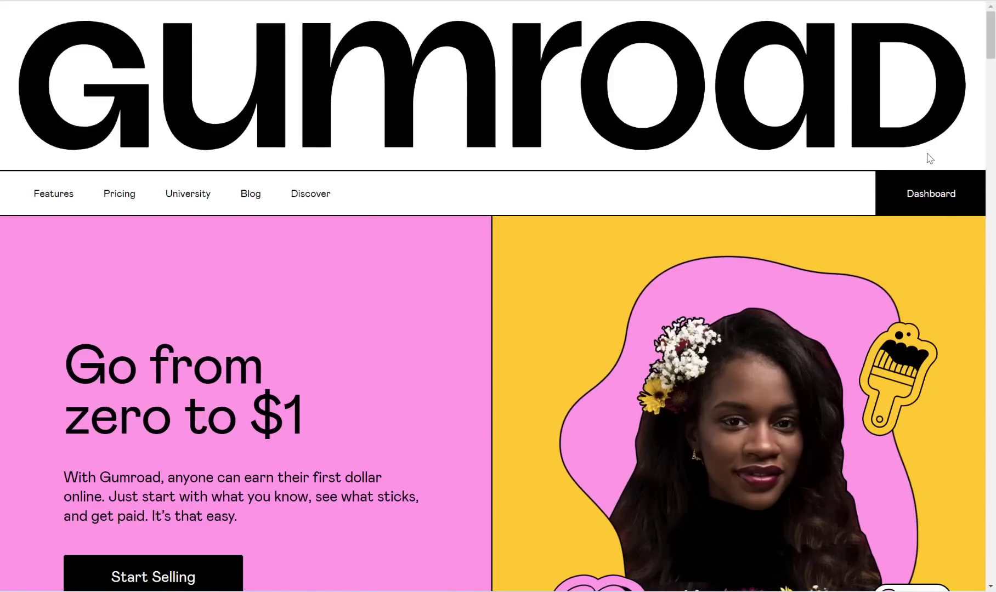
Step: Browse the storefront's products, such as Bulk Image Importer 2.0 WINDOWS and Kakurasu Generator
click(926, 196)
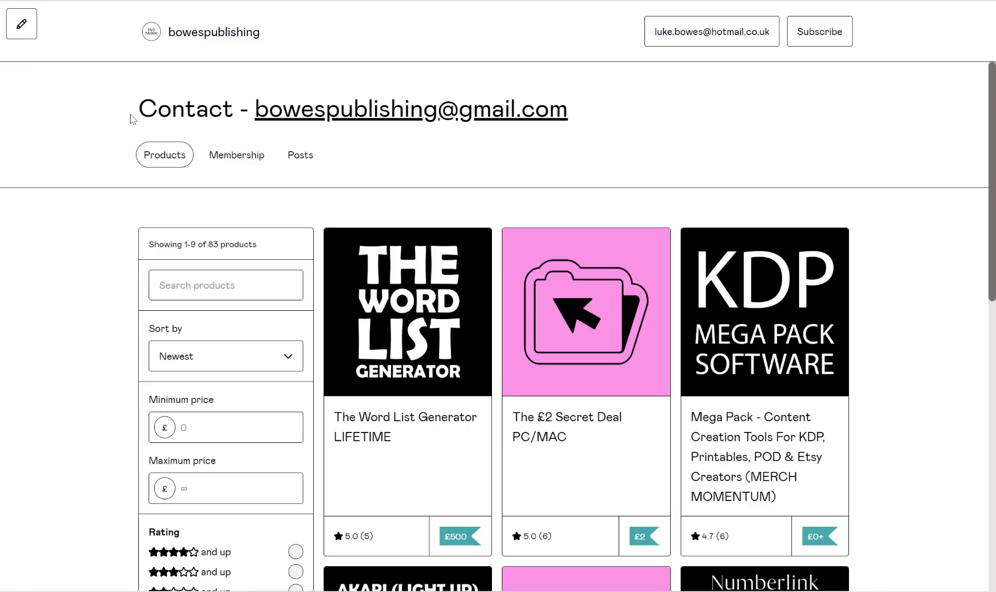
scroll(332, 153, down, 1)
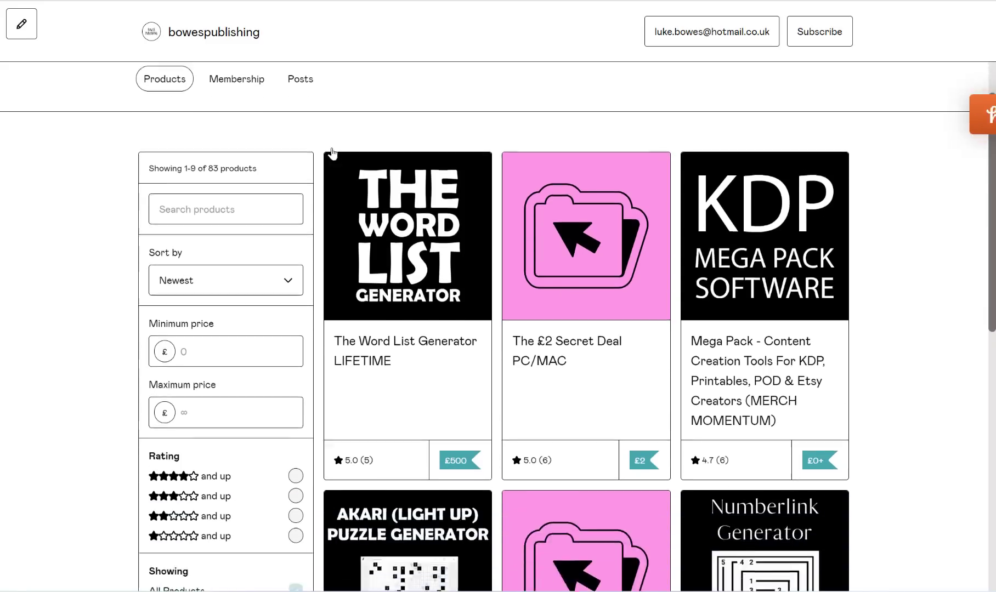
scroll(332, 153, down, 2)
scroll(332, 153, up, 3)
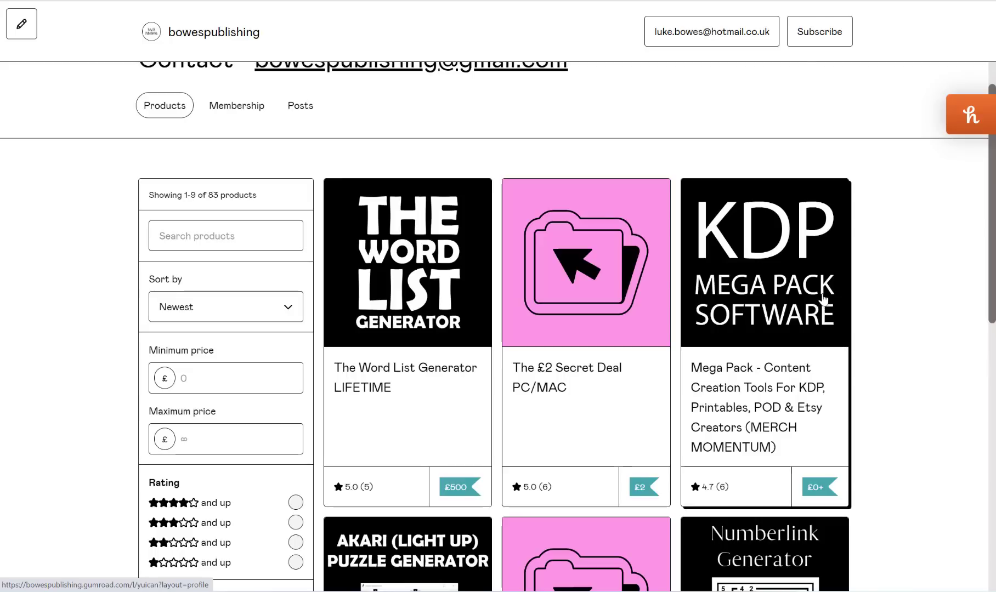
scroll(820, 309, down, 1)
scroll(818, 310, down, 2)
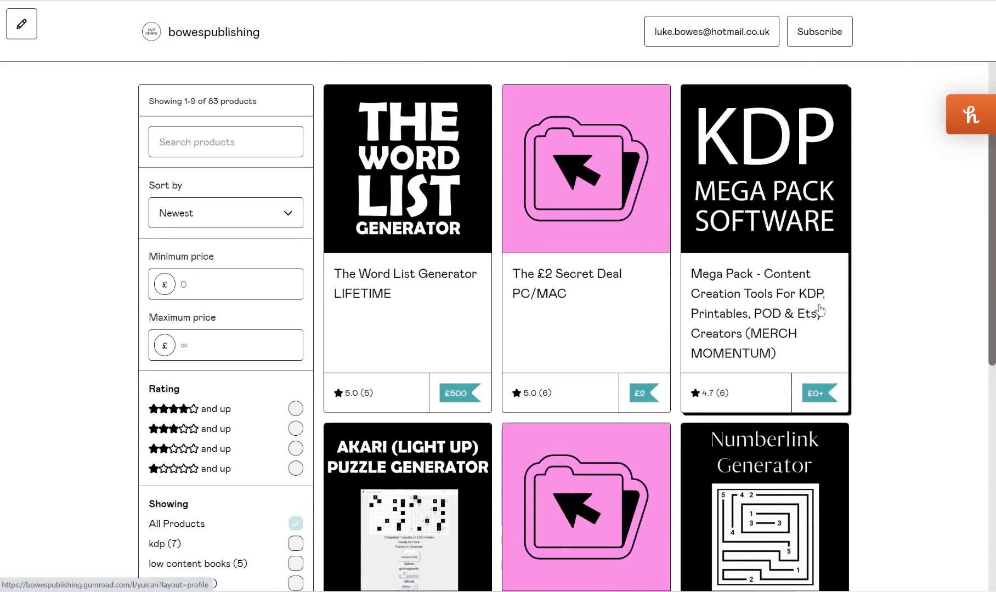
scroll(816, 311, up, 2)
scroll(704, 277, down, 5)
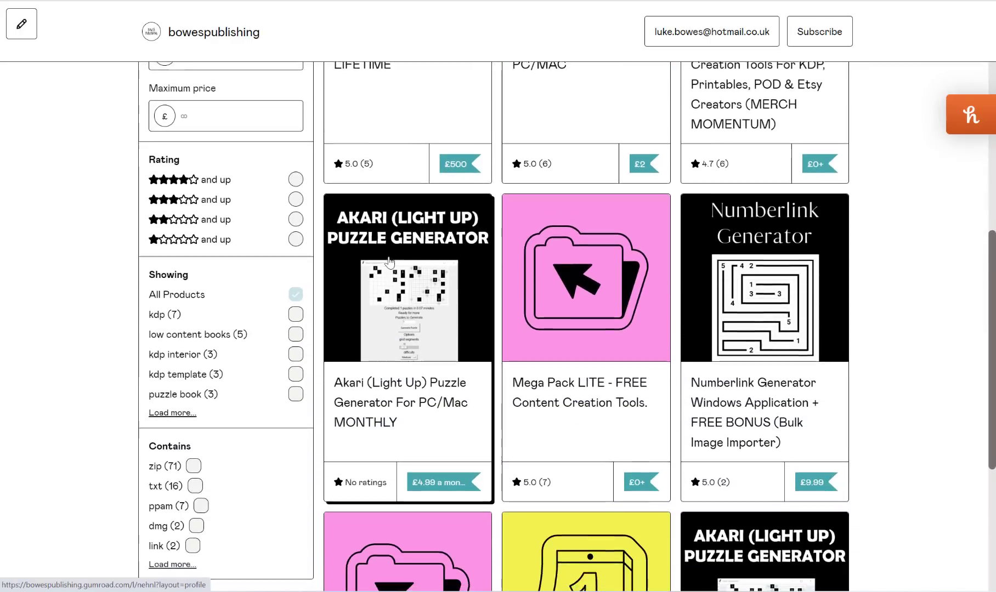
scroll(727, 183, down, 2)
scroll(808, 345, down, 5)
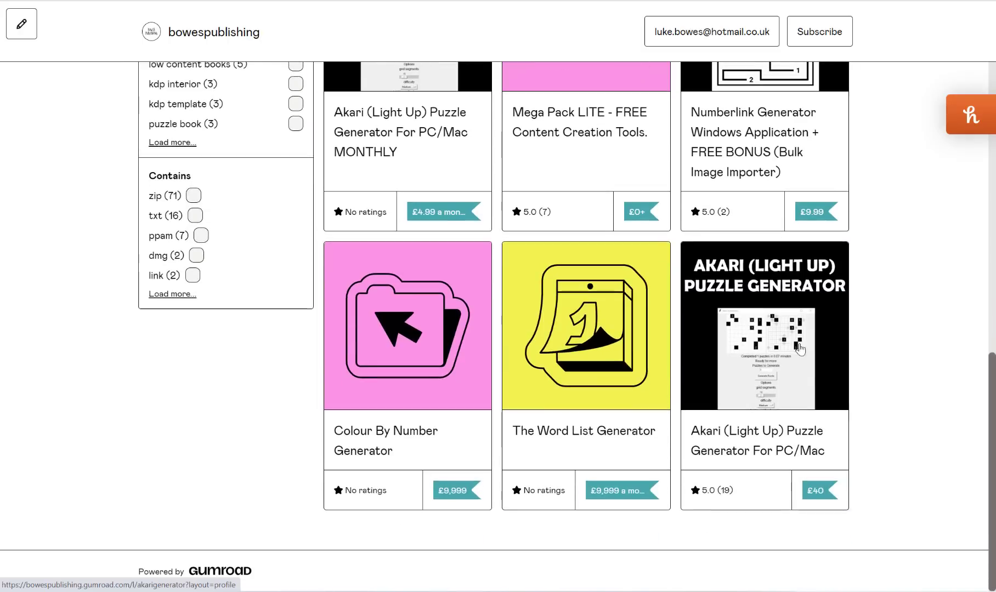
scroll(808, 345, down, 3)
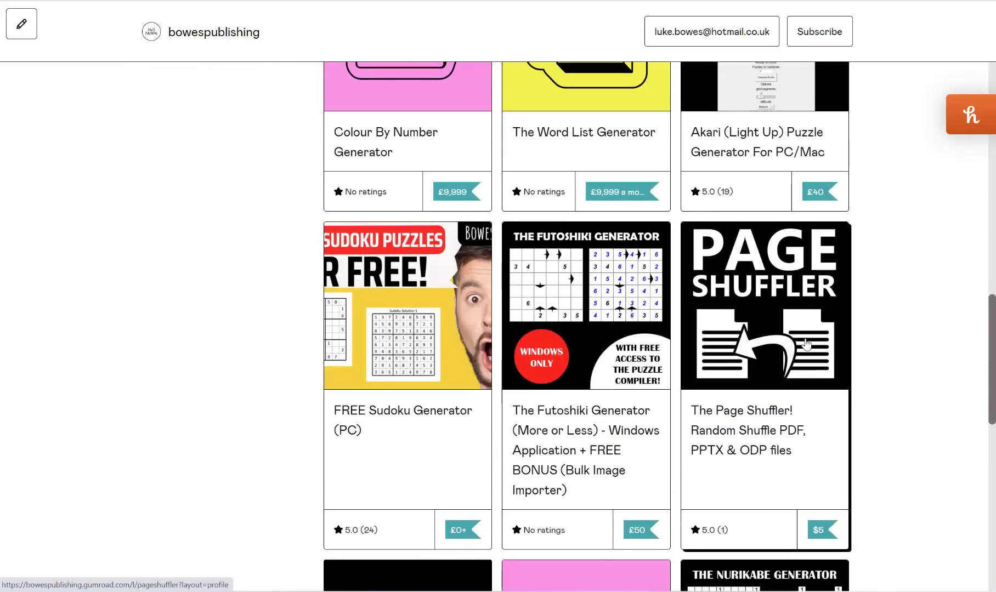
scroll(808, 346, down, 1)
scroll(598, 267, down, 4)
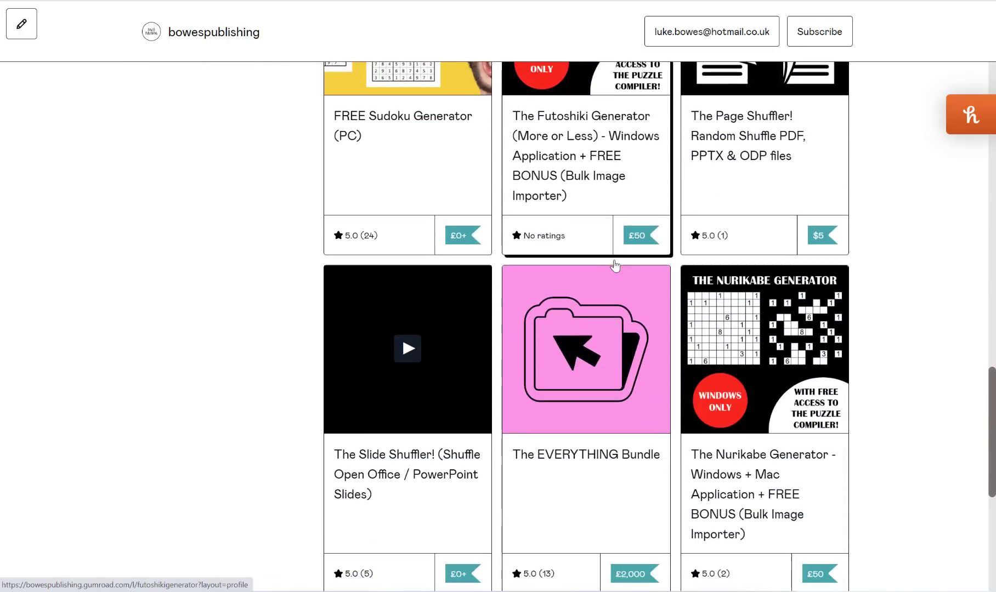
scroll(886, 304, down, 1)
scroll(885, 304, down, 2)
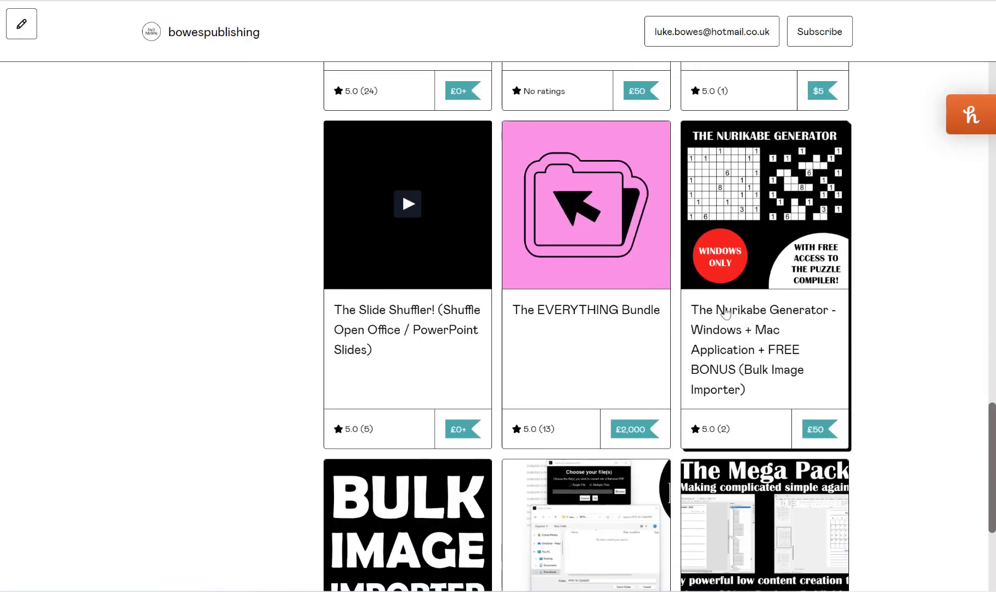
scroll(891, 311, down, 2)
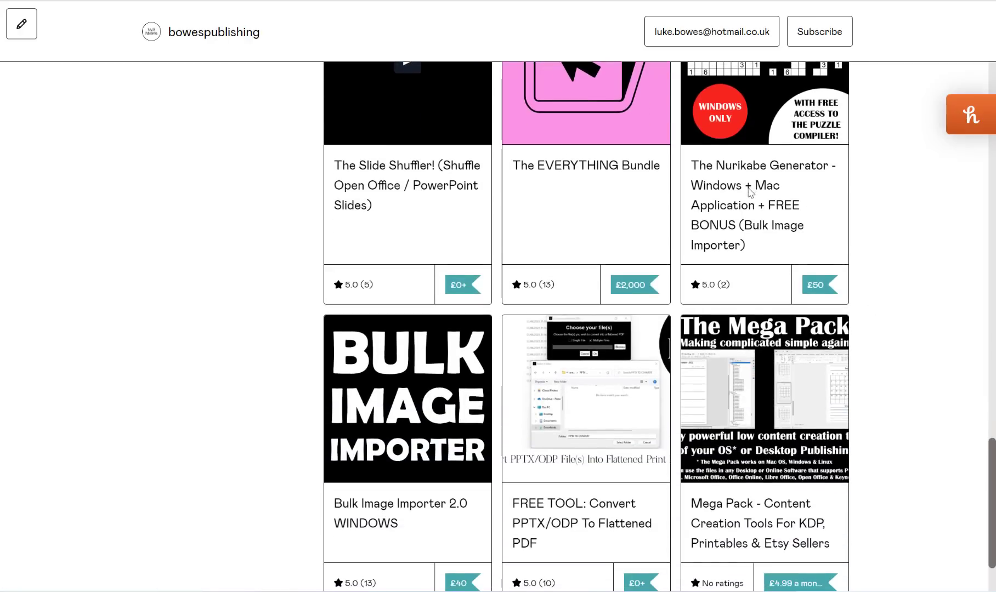
scroll(446, 391, down, 2)
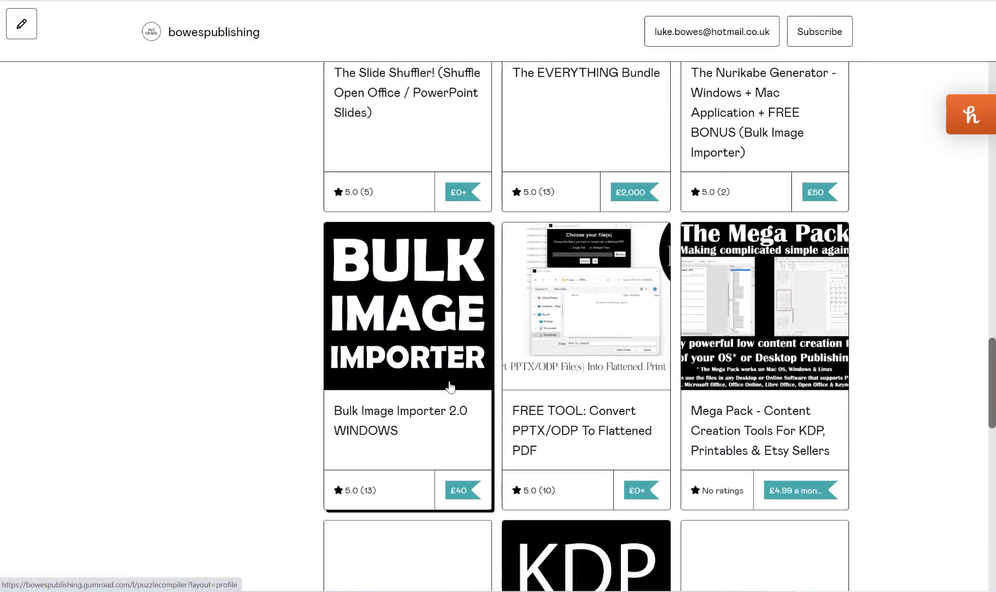
scroll(444, 382, down, 2)
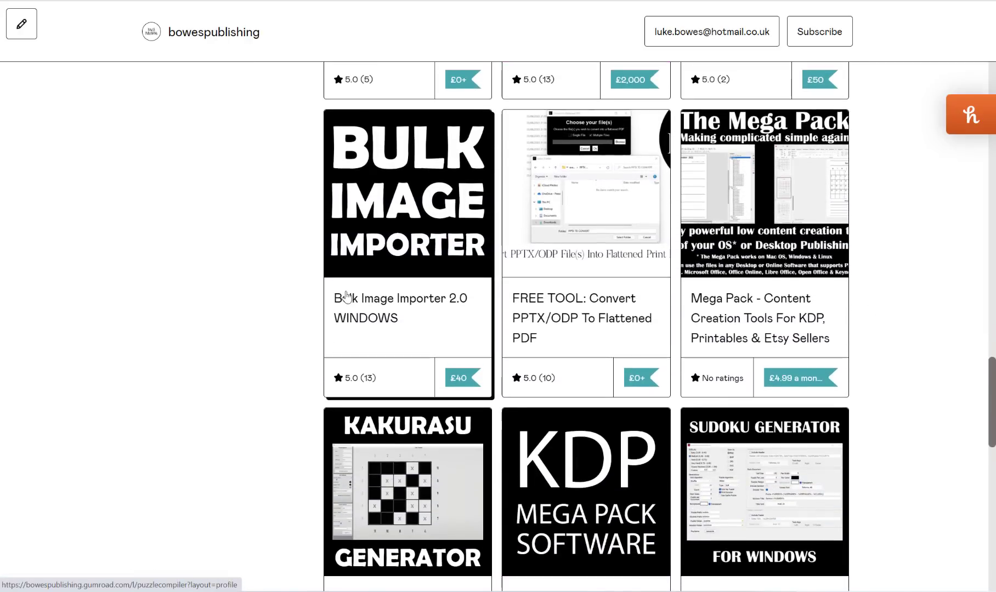